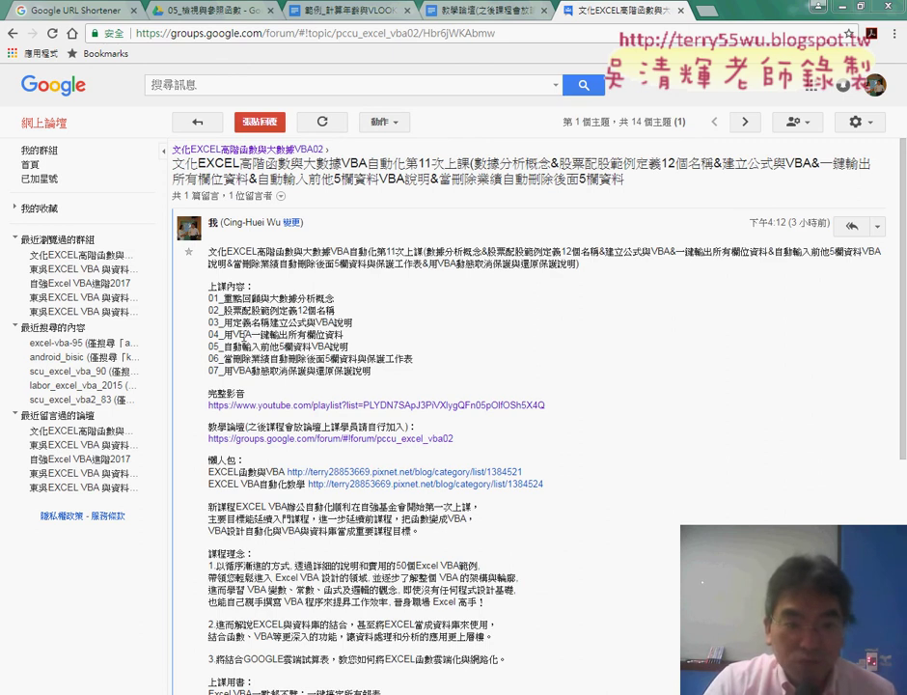
Highlight part of the lesson outline text, then return to the Excel workbook
click(254, 334)
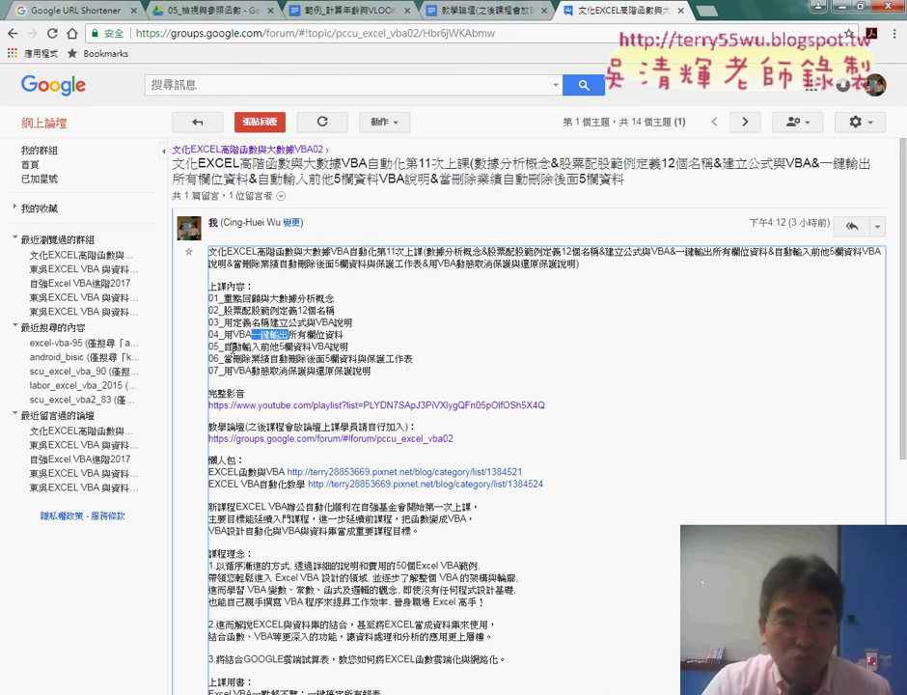
drag(225, 346, 250, 346)
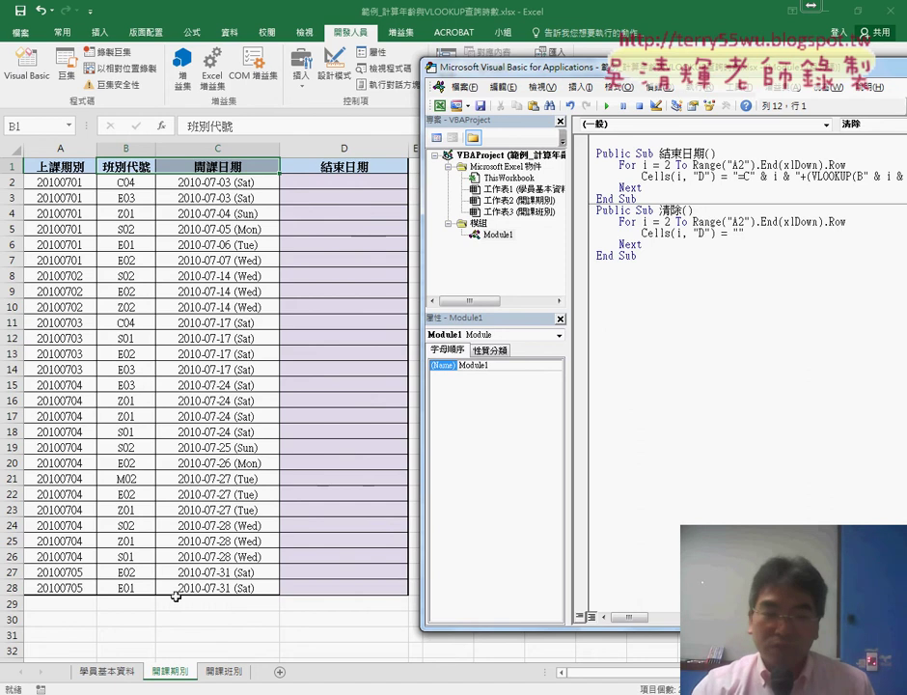
click(245, 510)
Copy the 班別代號 column B1:B28 of 開課期別 and add a new blank worksheet
click(224, 605)
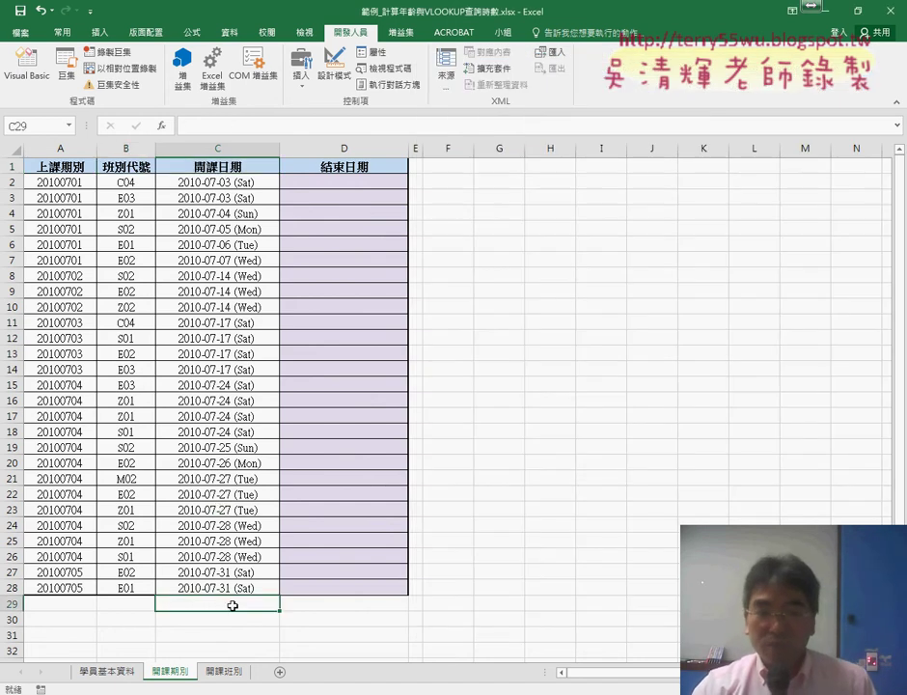
click(126, 605)
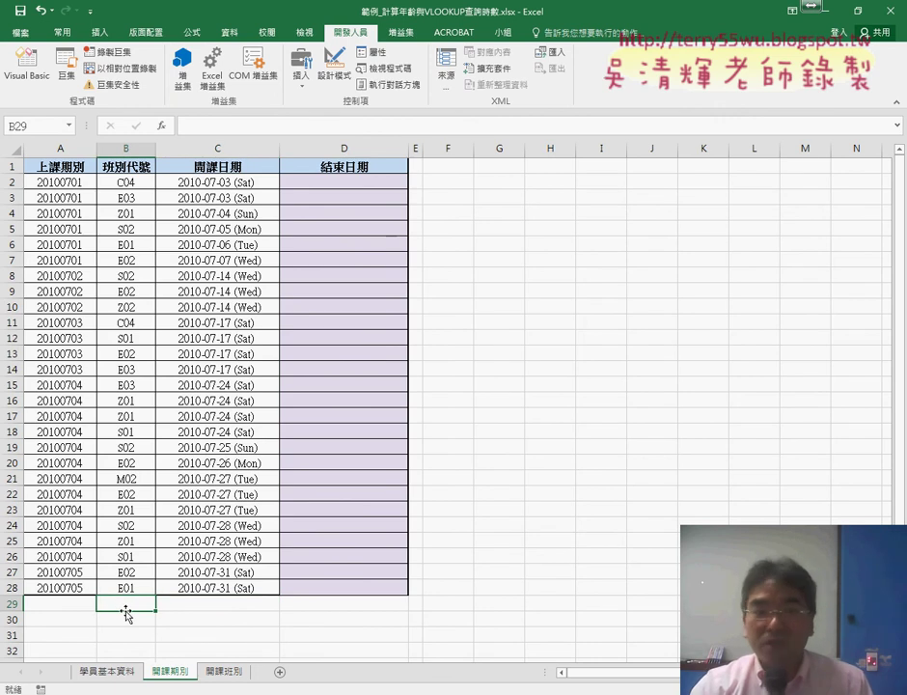
drag(136, 180, 137, 589)
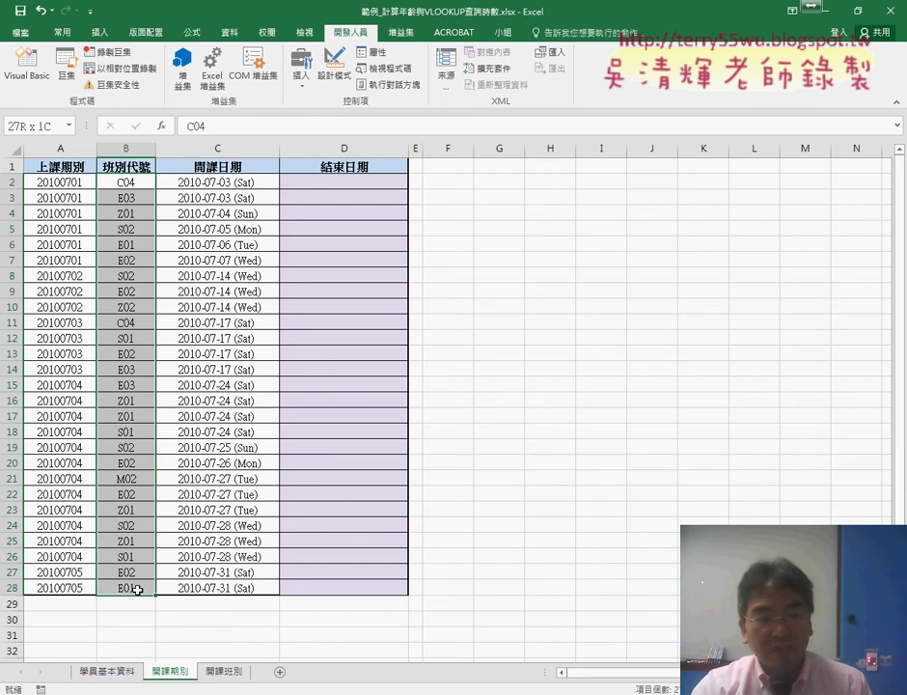
drag(137, 590, 138, 591)
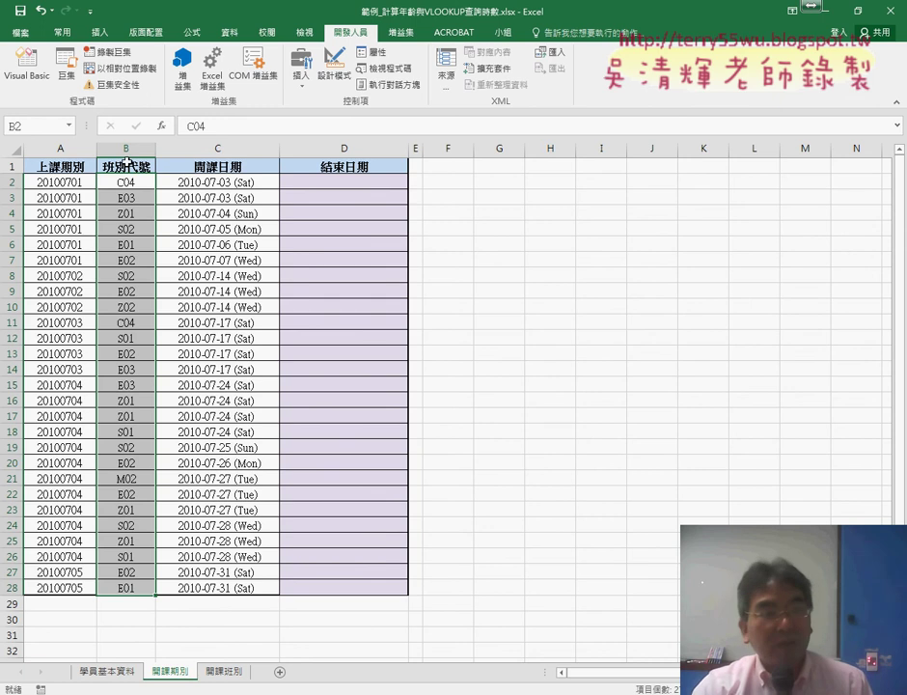
mouse_move(126, 162)
mouse_down()
mouse_move(126, 554)
mouse_move(137, 585)
mouse_up()
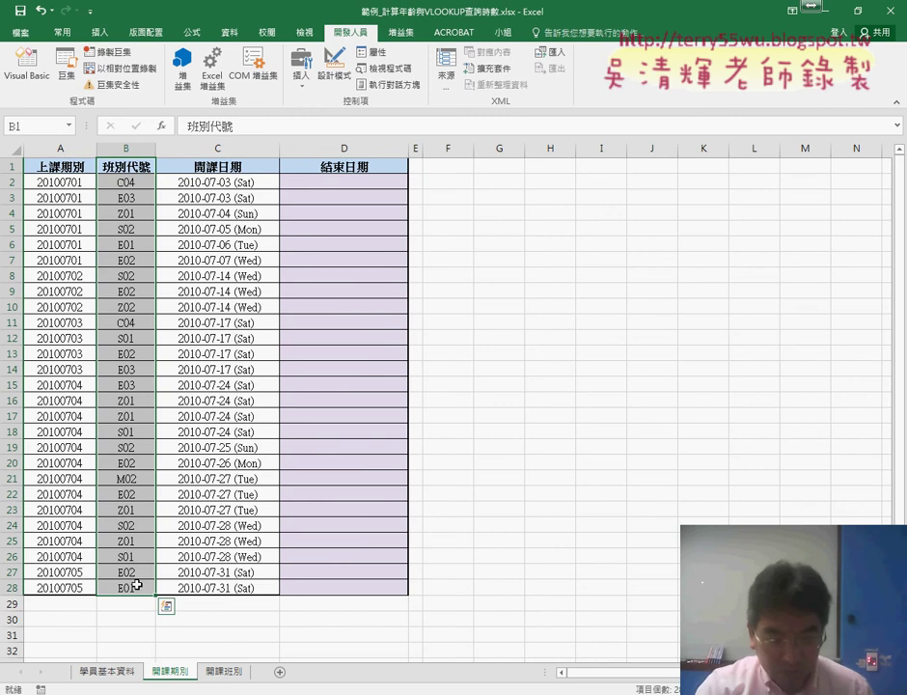
key(ctrl+c)
click(280, 670)
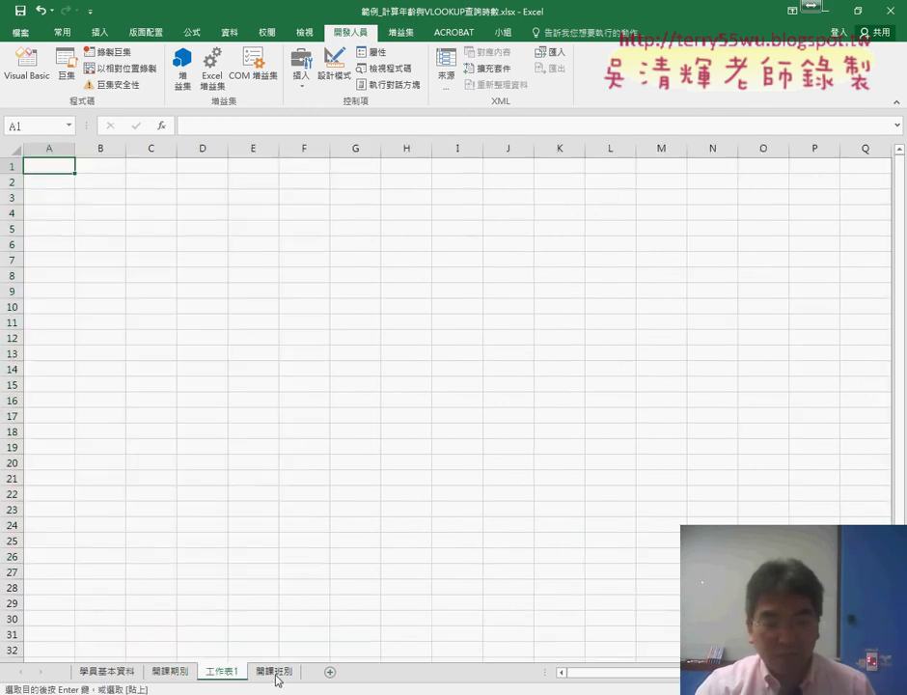
Rename the new sheet to 清單 and paste the copied class codes into A1:A28
click(275, 673)
click(218, 671)
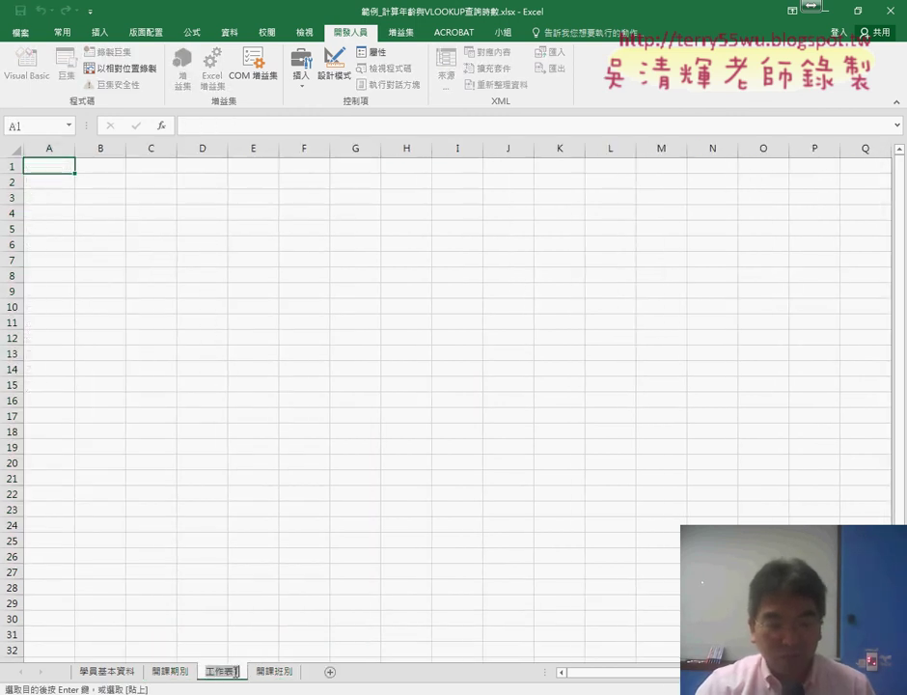
double_click(235, 670)
key(BackSpace)
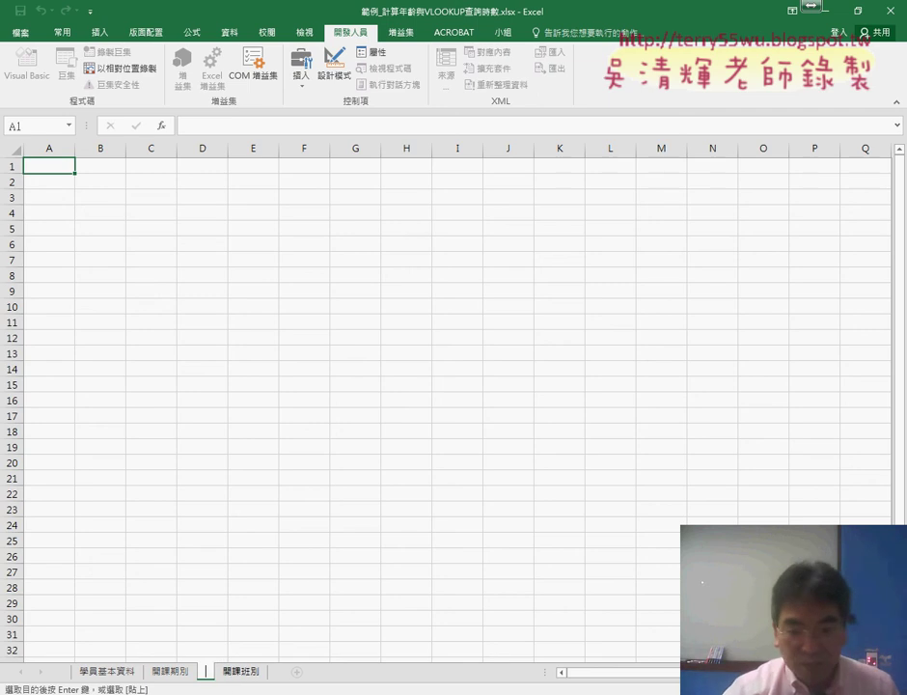
text(ㄑ)
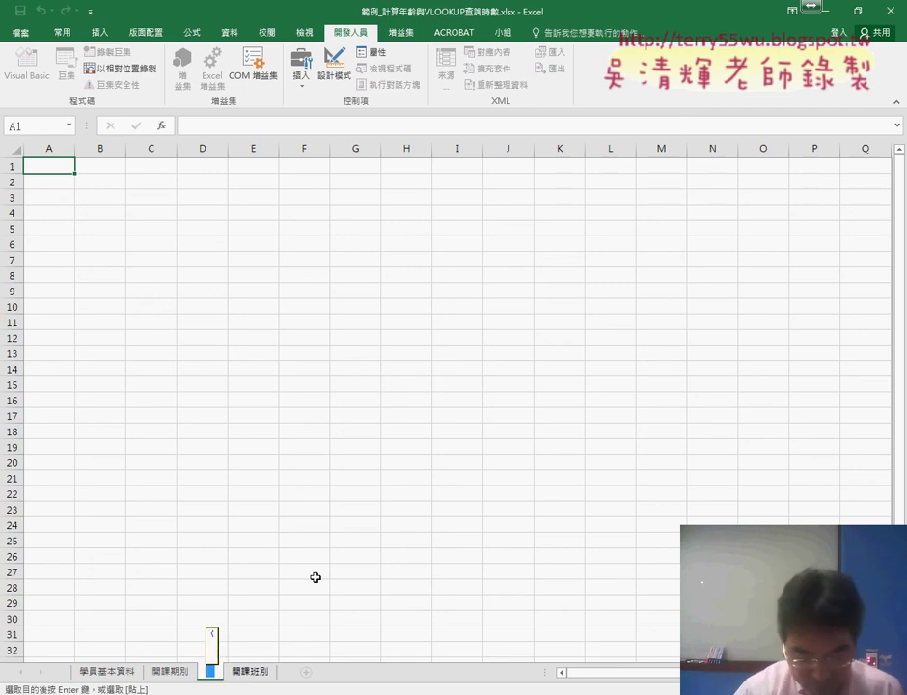
text(清單)
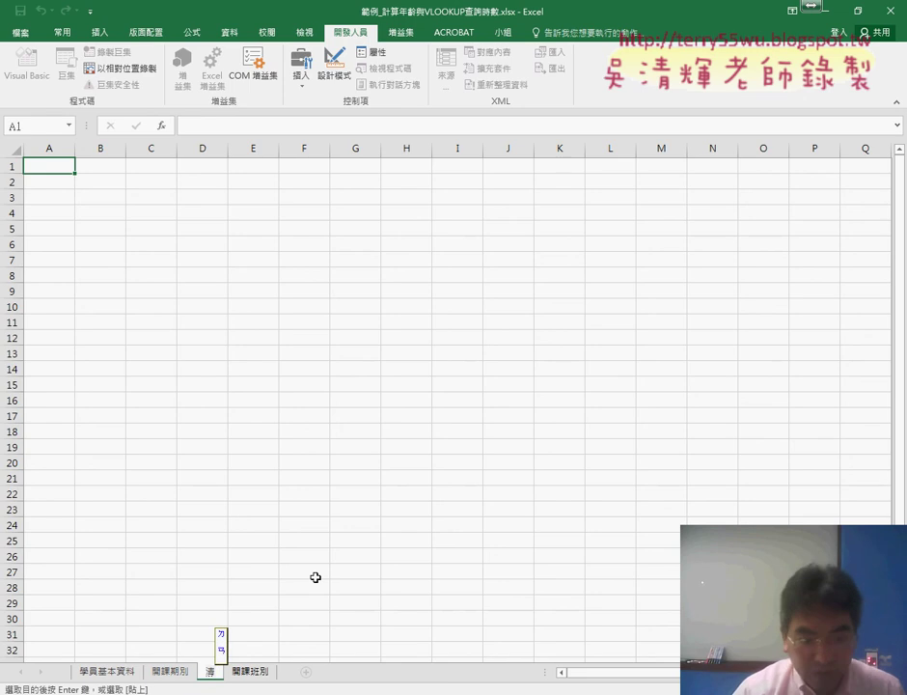
key(Return)
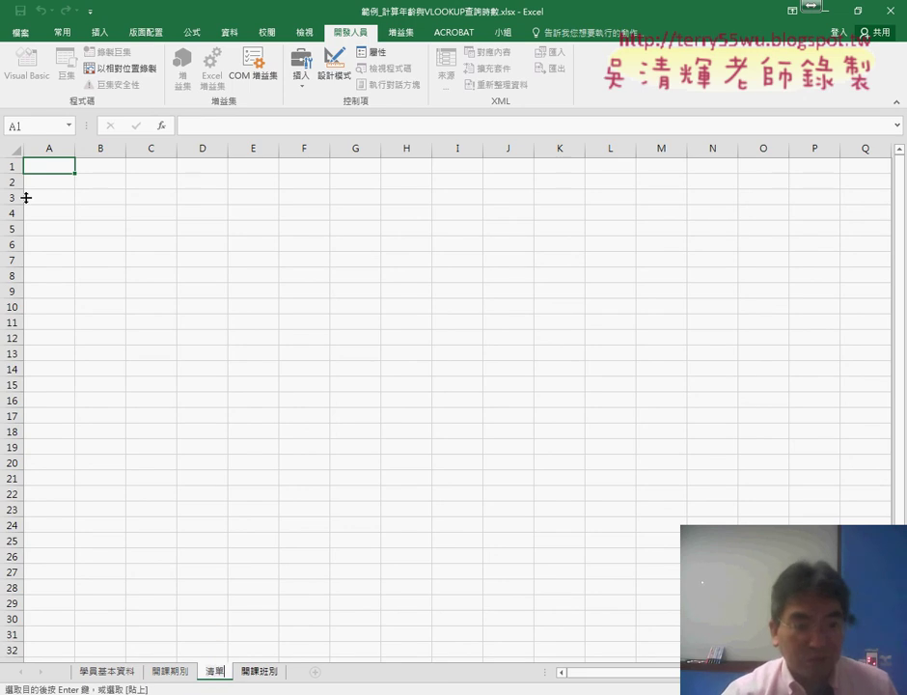
click(58, 165)
key(ctrl+v)
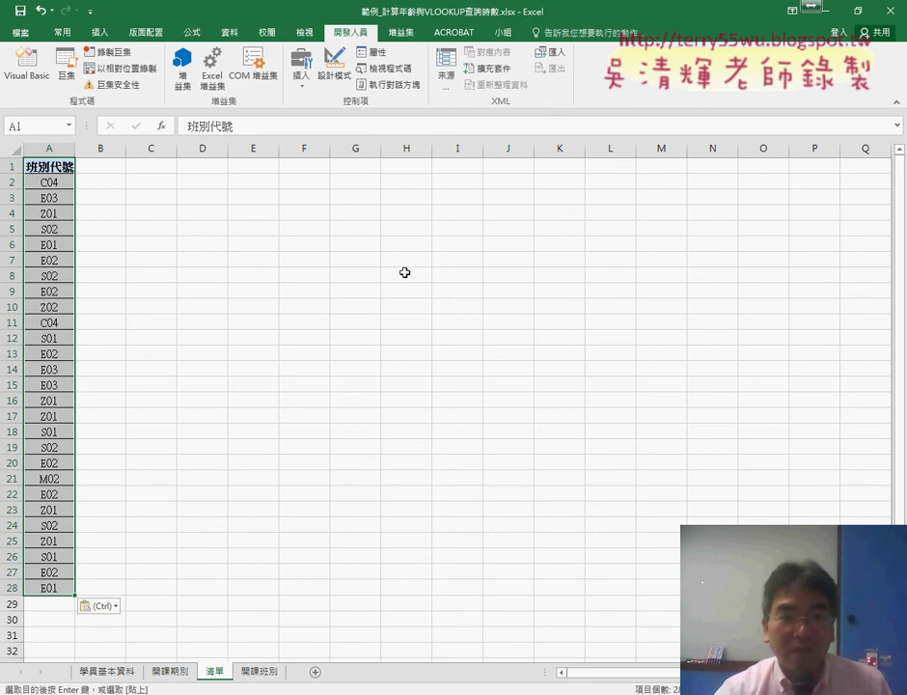
Remove duplicate codes on 清單, leaving 9 unique codes in A1:A10, then return to 開課期別
click(239, 37)
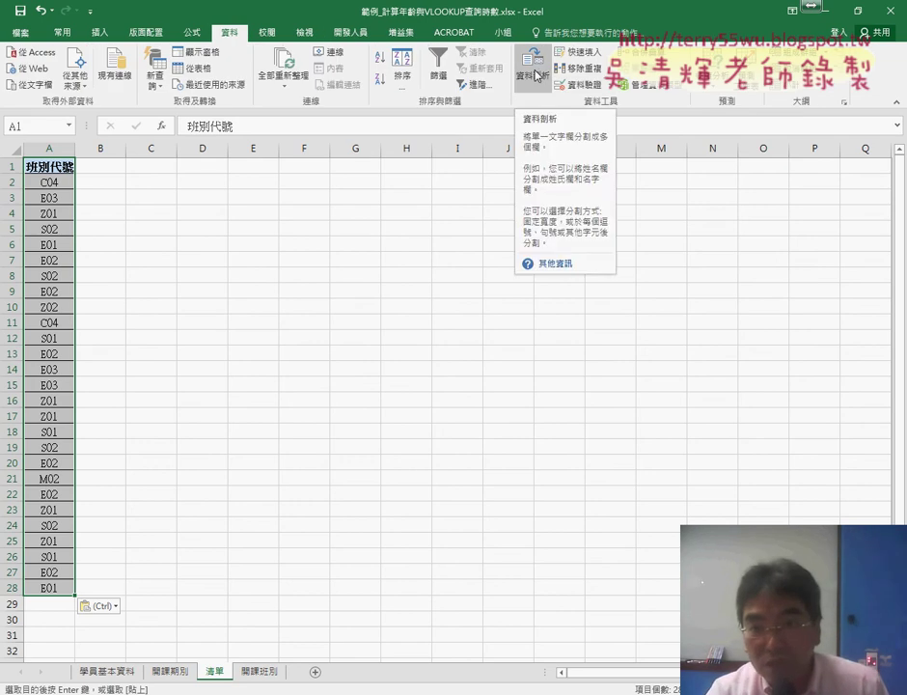
click(584, 68)
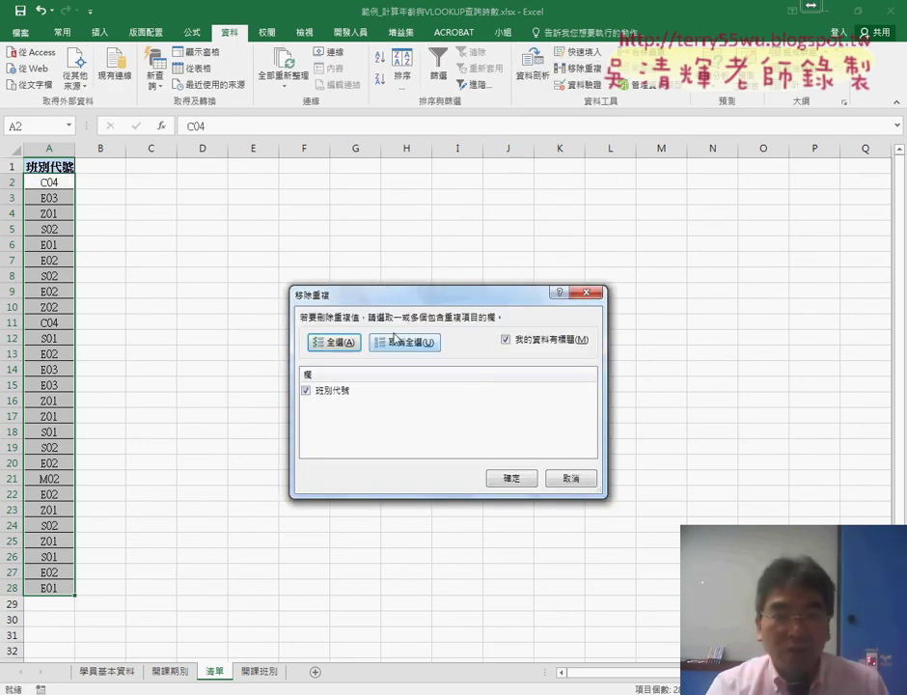
click(515, 478)
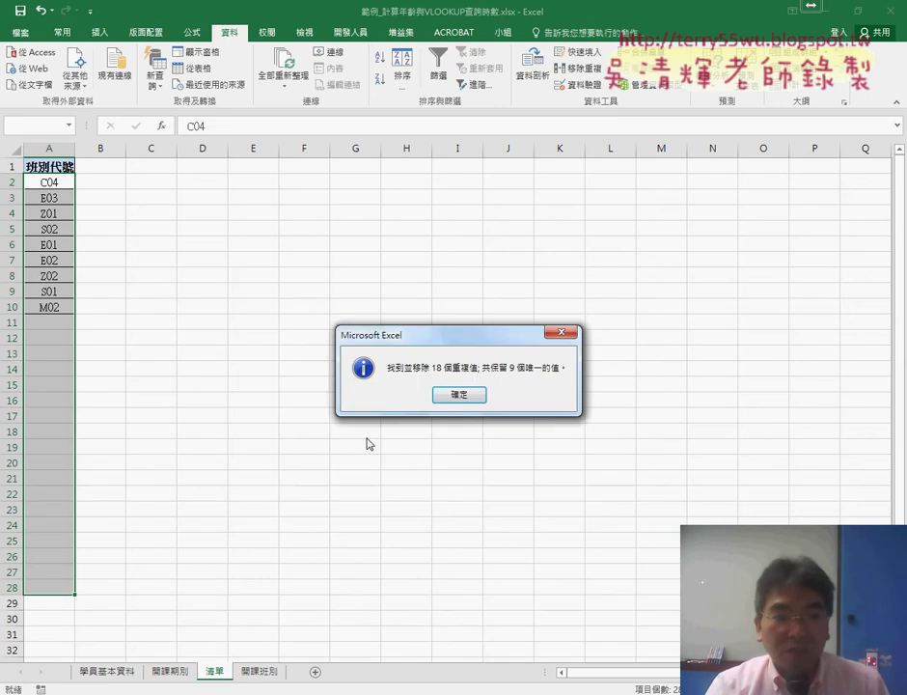
click(459, 395)
drag(48, 166, 63, 312)
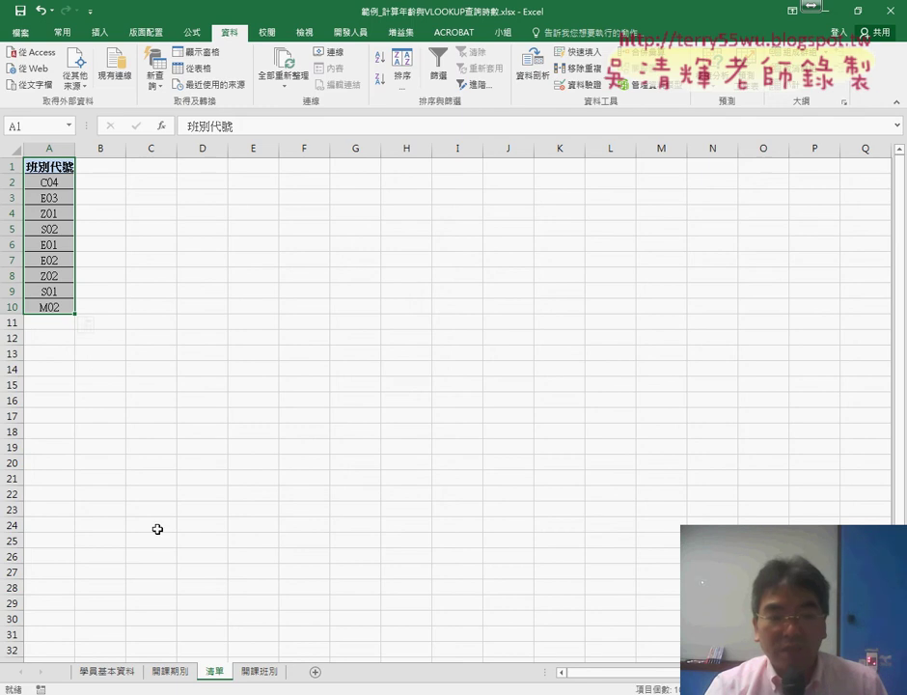
click(183, 675)
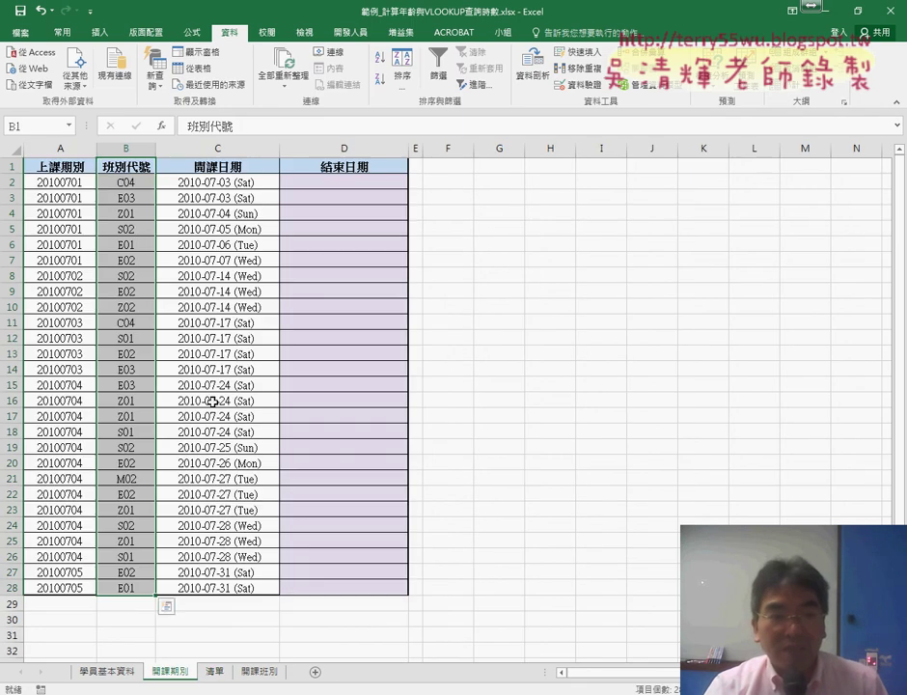
Select the whole class-code column B on the 開課期別 sheet
click(128, 181)
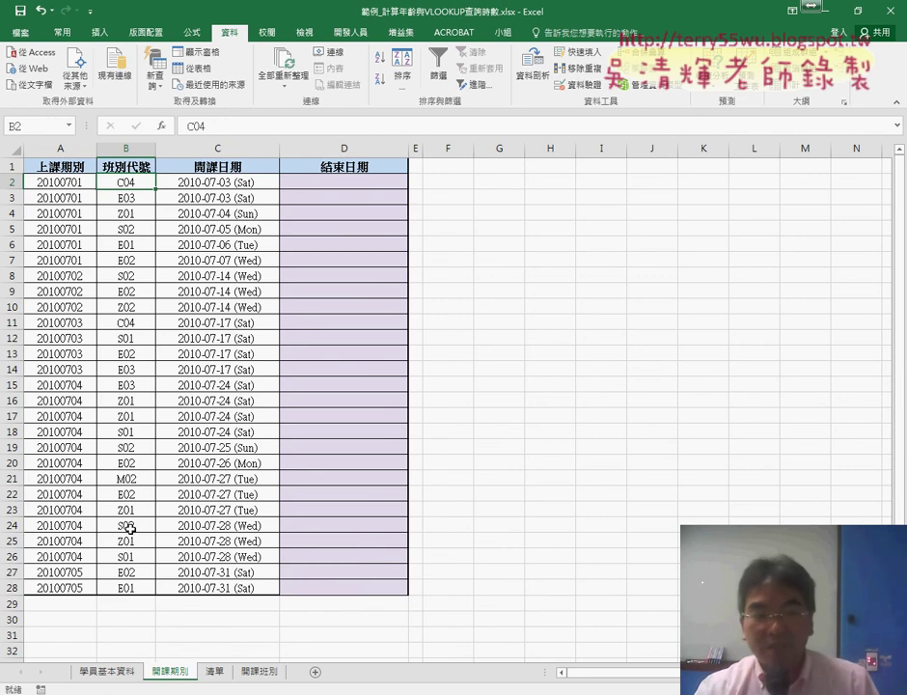
click(131, 602)
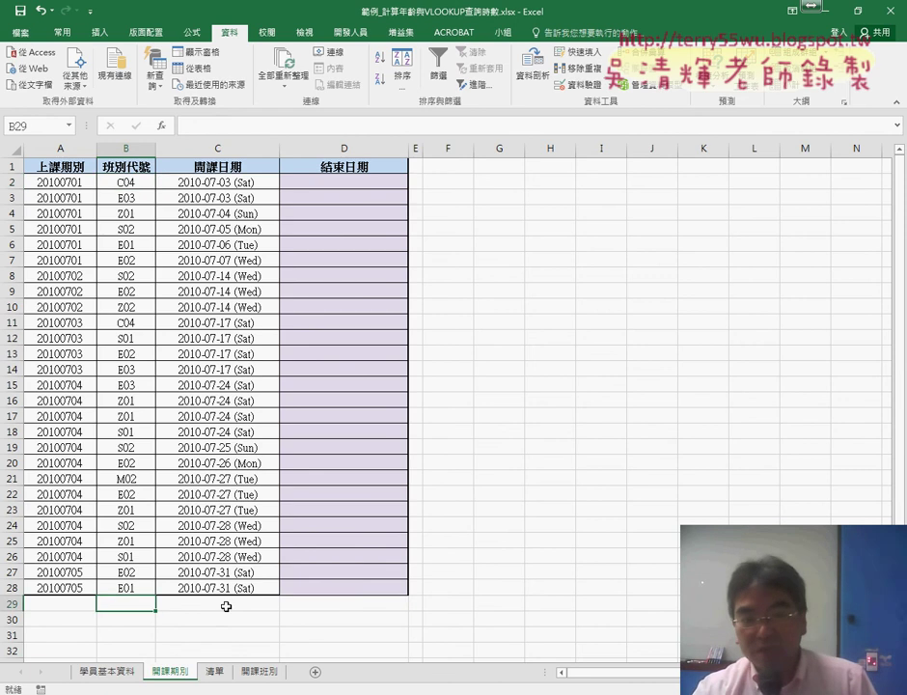
click(226, 606)
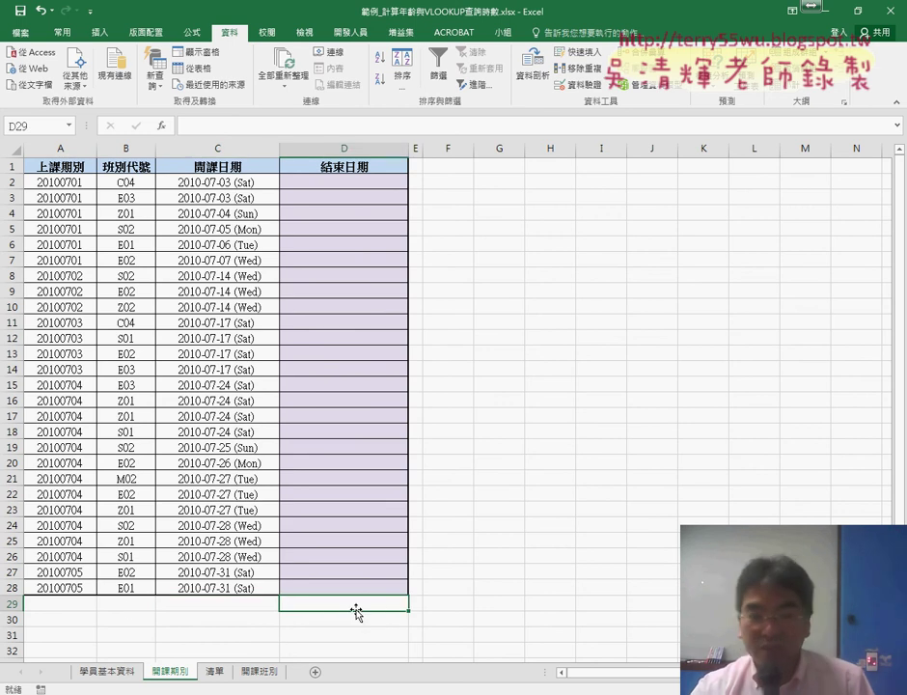
click(121, 606)
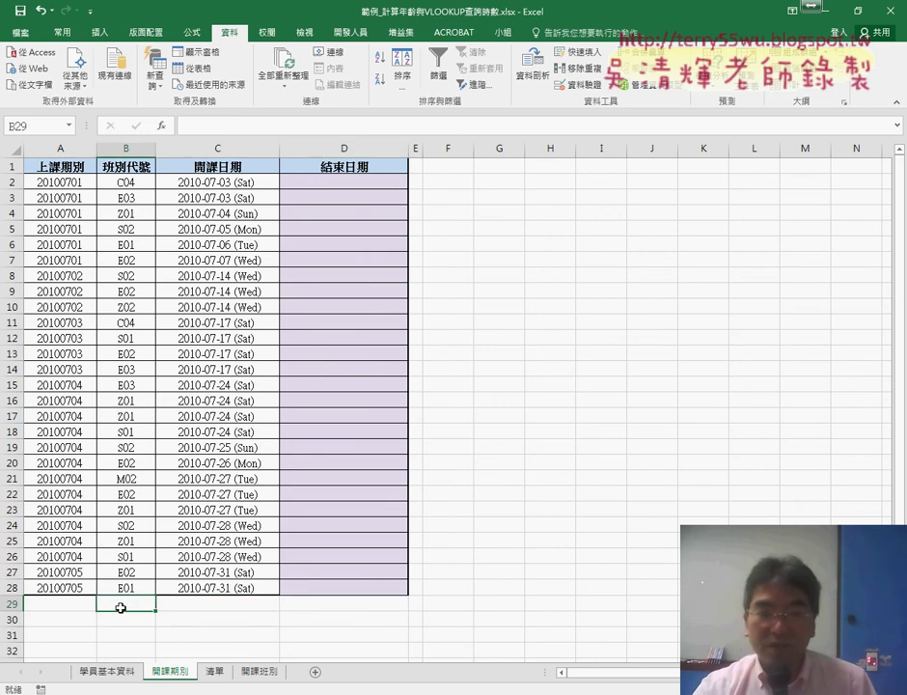
click(126, 147)
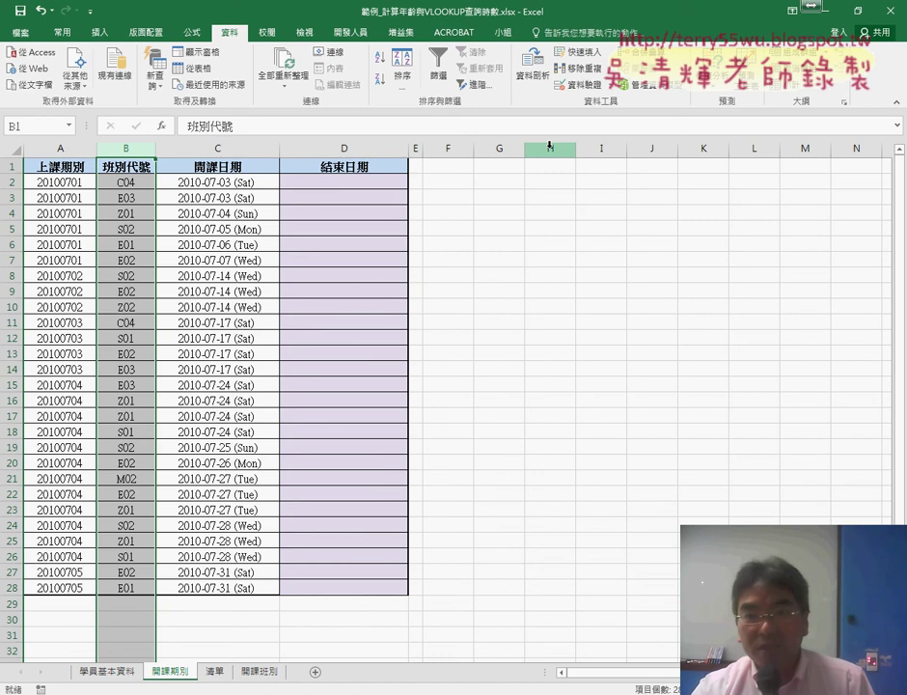
Begin a List data validation for column B, then cancel it and switch to 清單
click(581, 84)
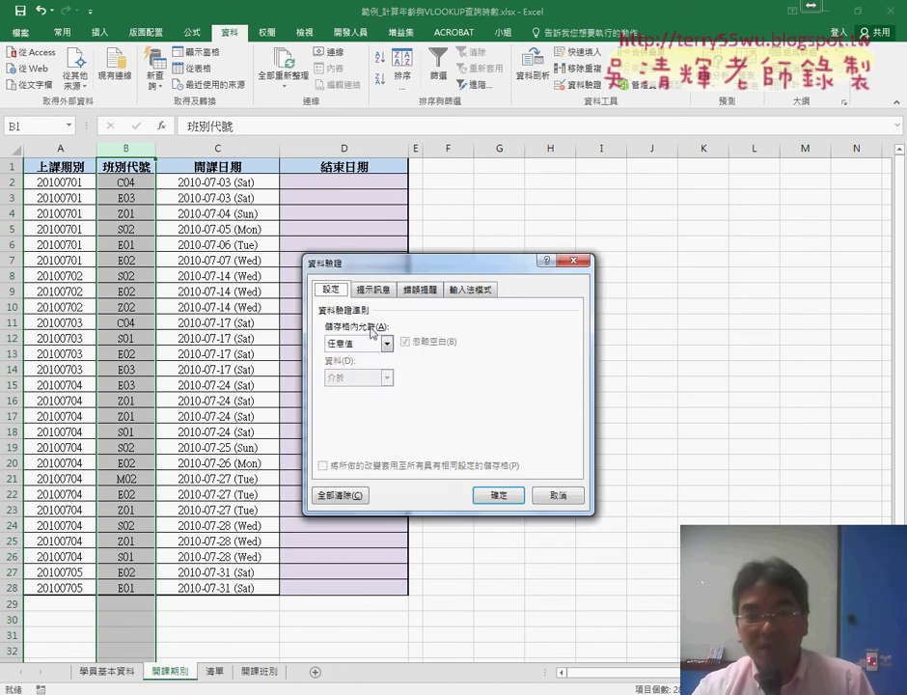
click(361, 344)
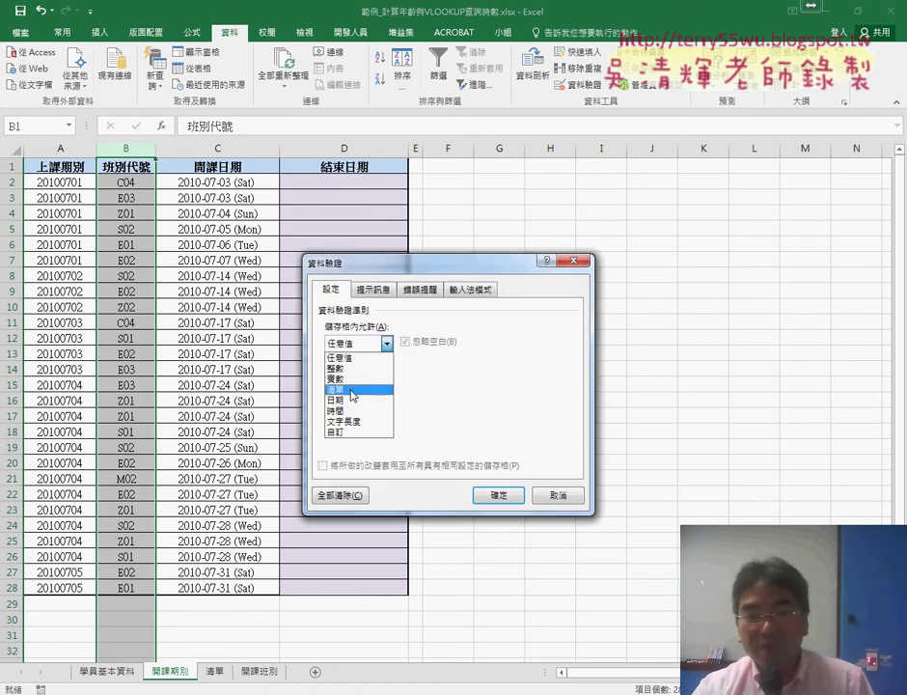
click(353, 390)
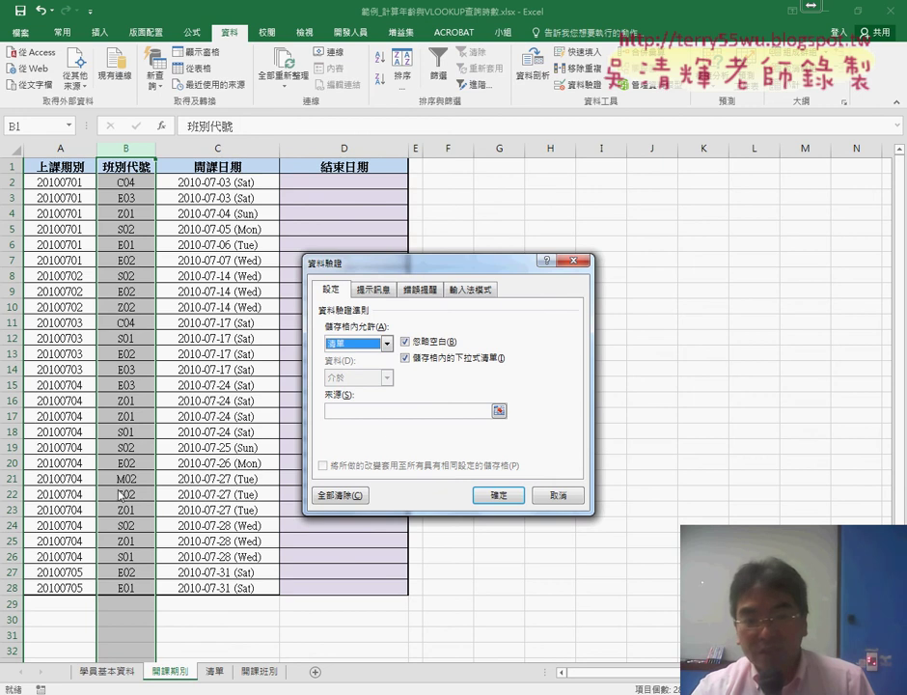
click(357, 411)
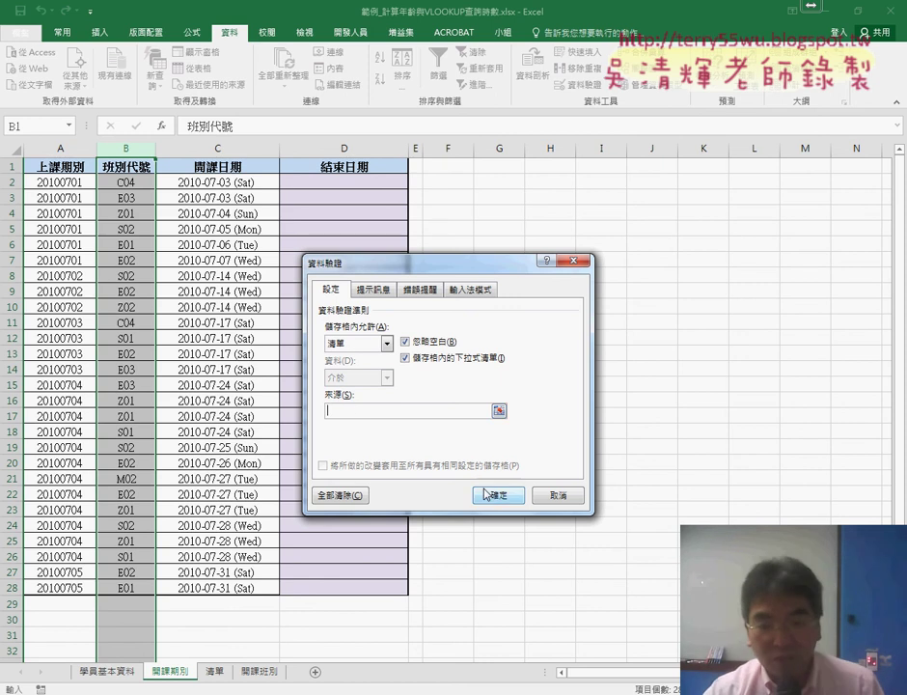
click(552, 494)
click(221, 673)
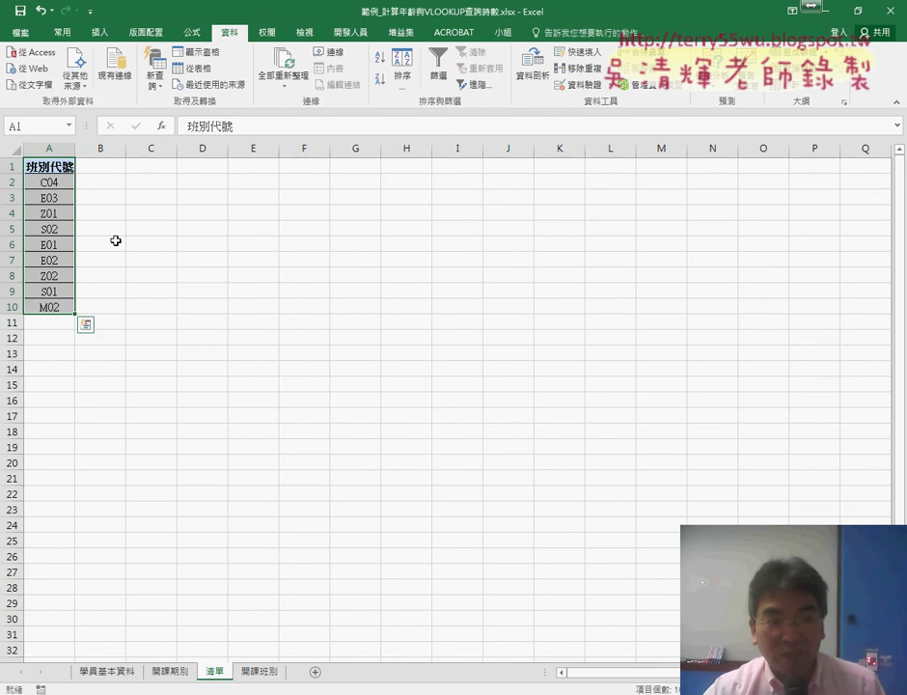
Define the name 班別代號 for 清單!$A$2:$A$10 from the top row and verify it in Name Manager
drag(48, 166, 46, 307)
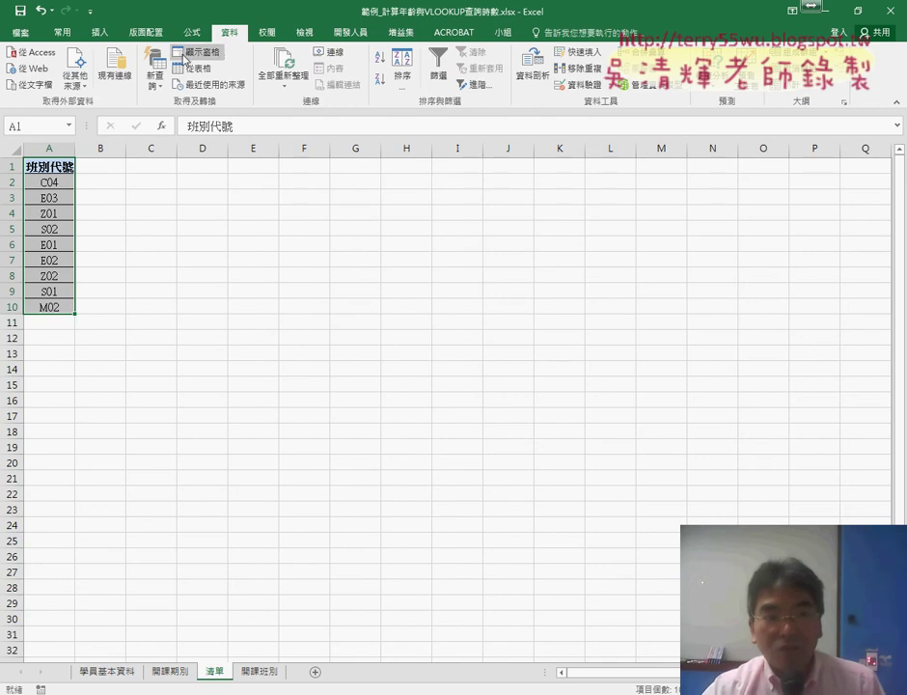
click(189, 35)
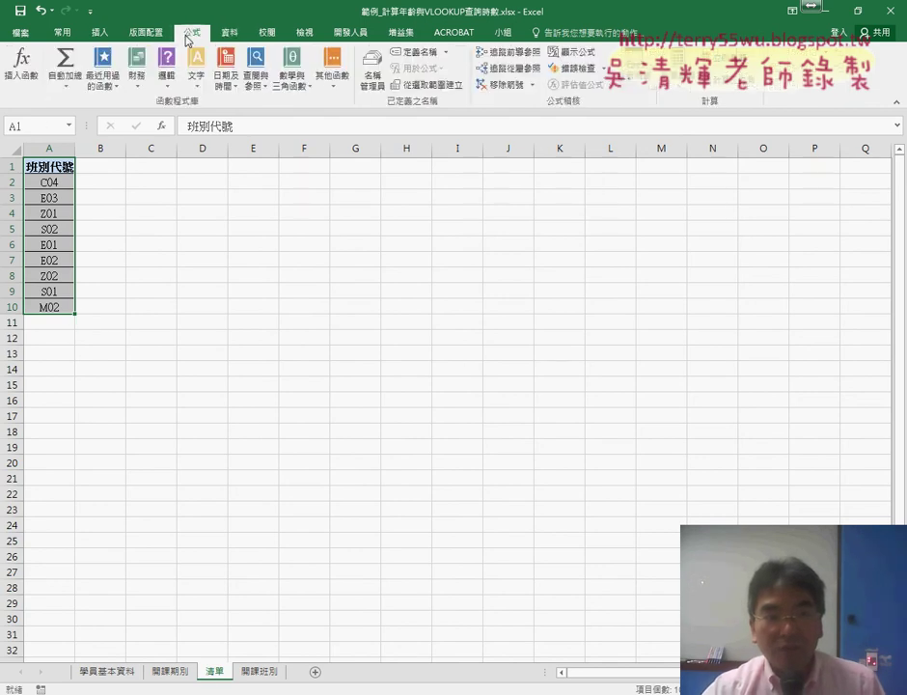
click(456, 95)
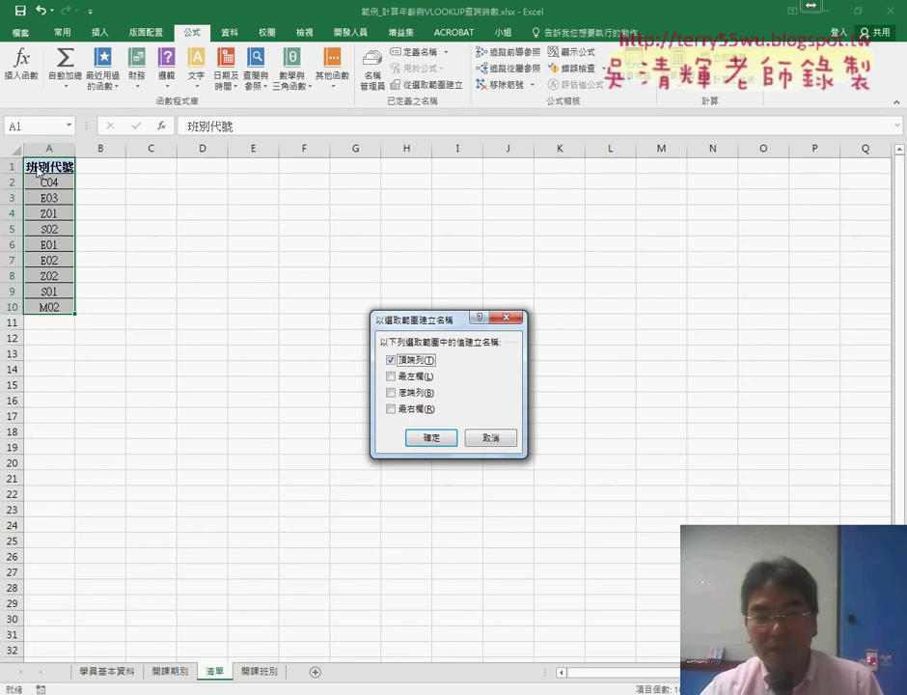
click(432, 439)
click(372, 74)
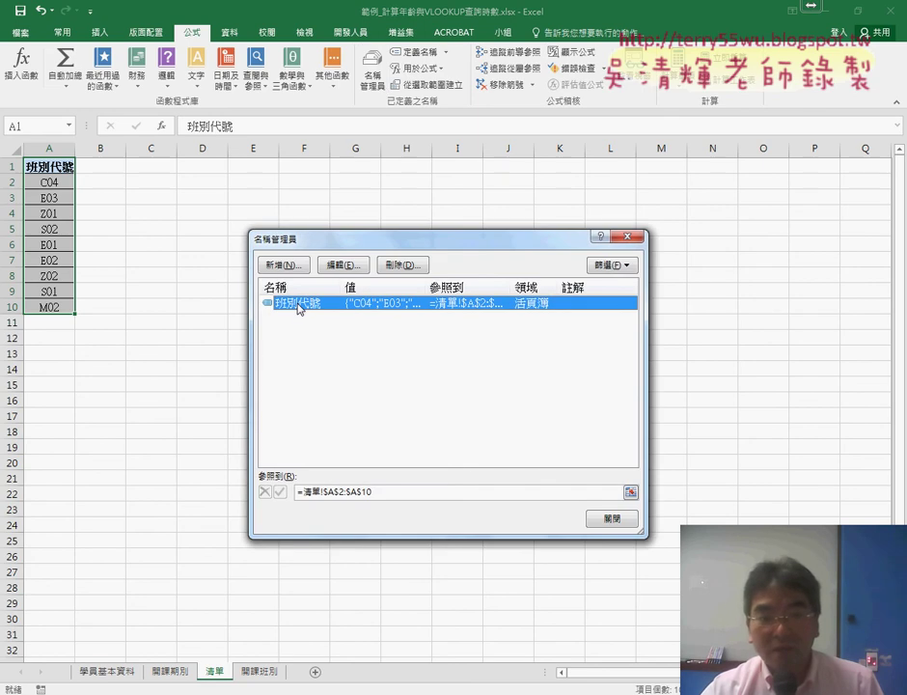
click(384, 494)
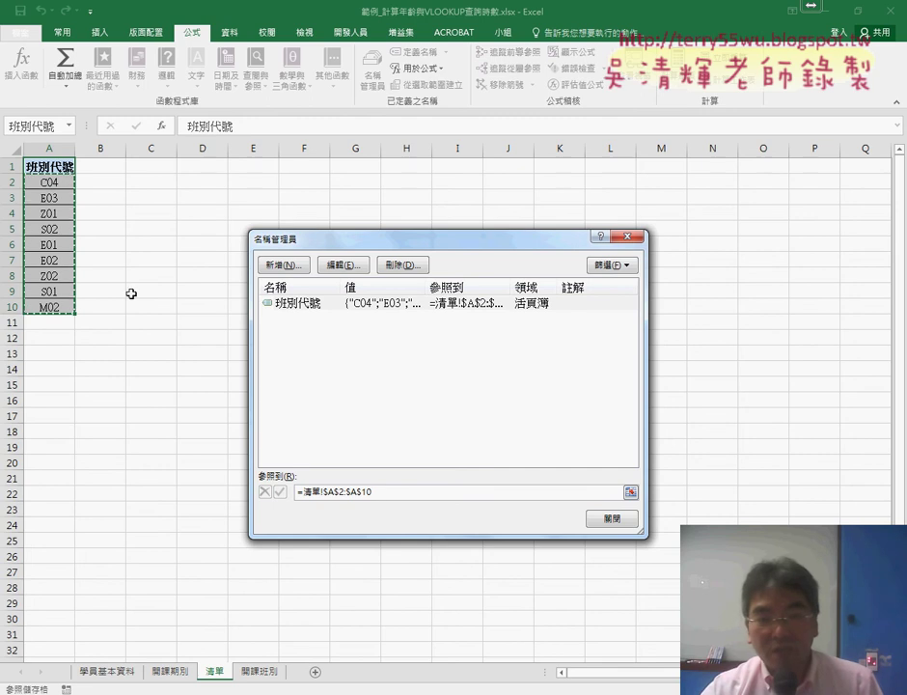
click(611, 519)
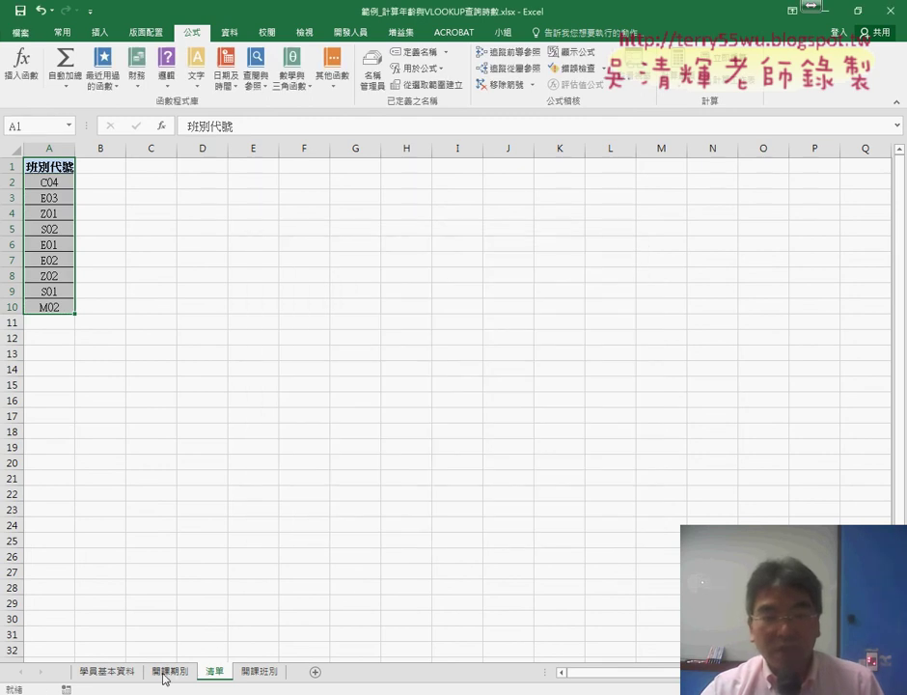
click(164, 674)
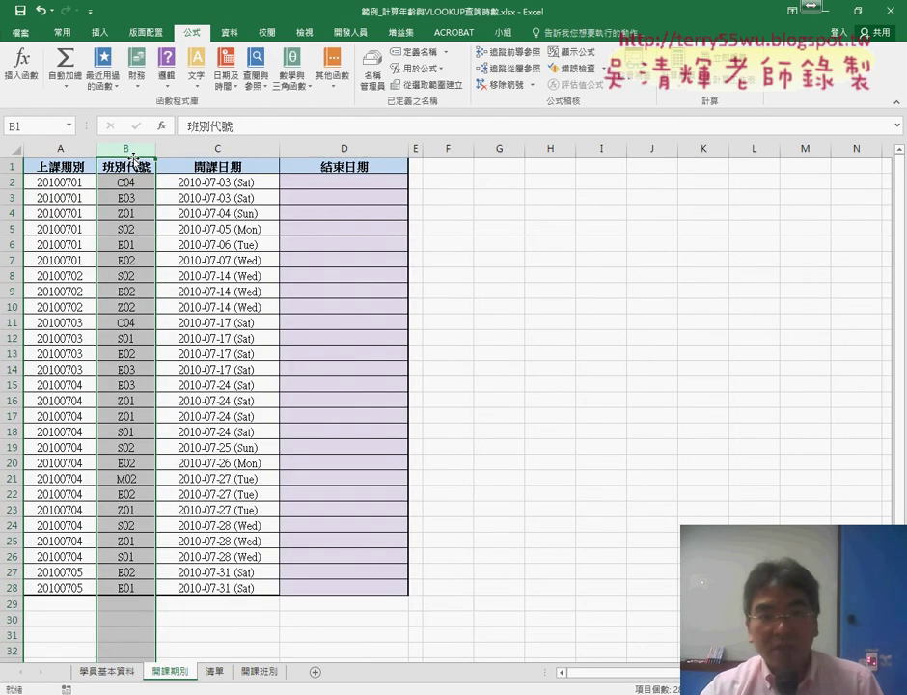
Give column B a List data validation with source =班別代號
click(232, 32)
click(585, 85)
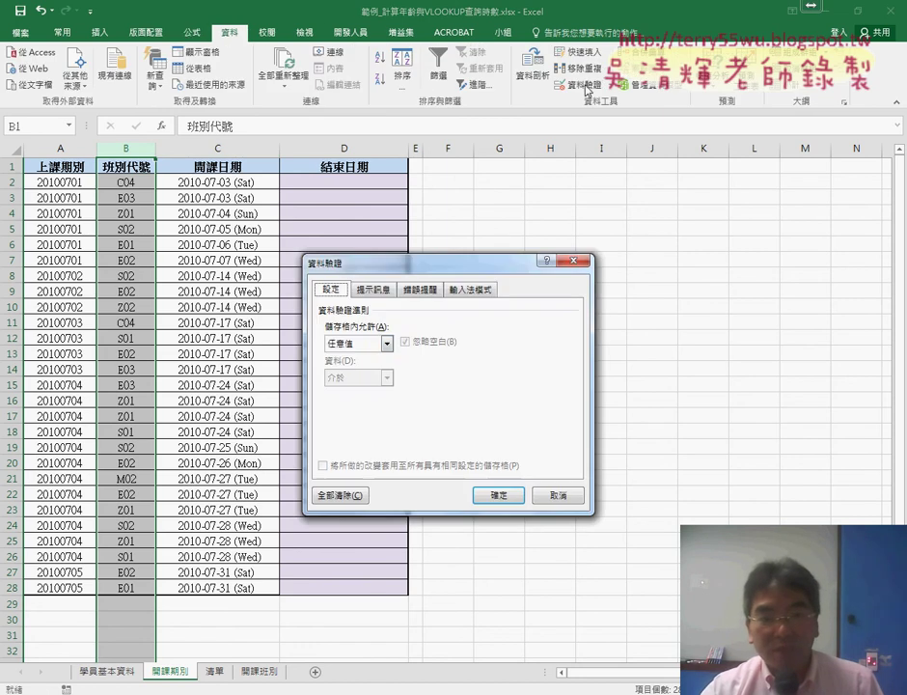
click(338, 344)
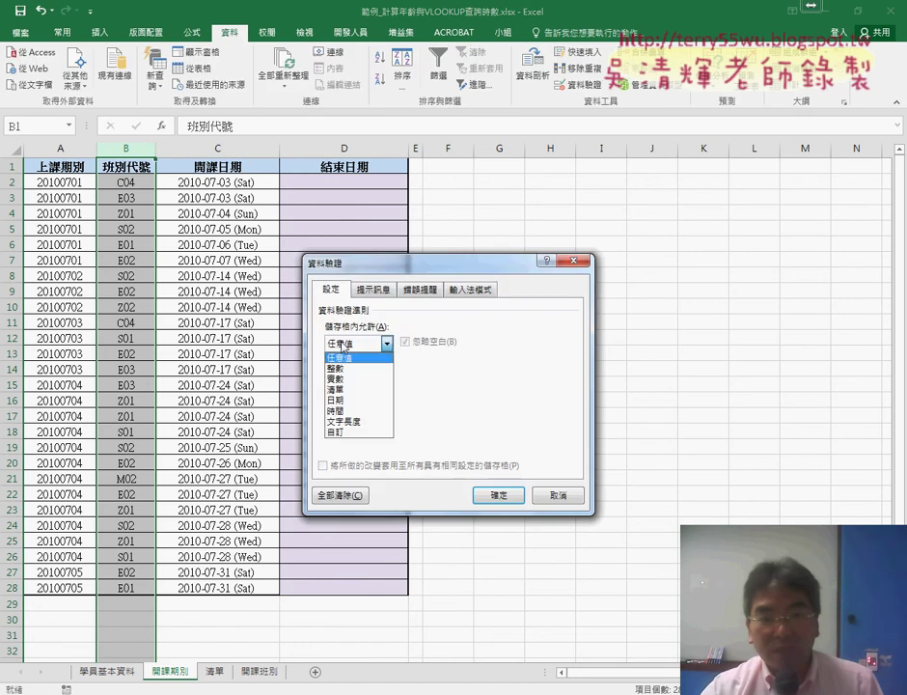
click(338, 391)
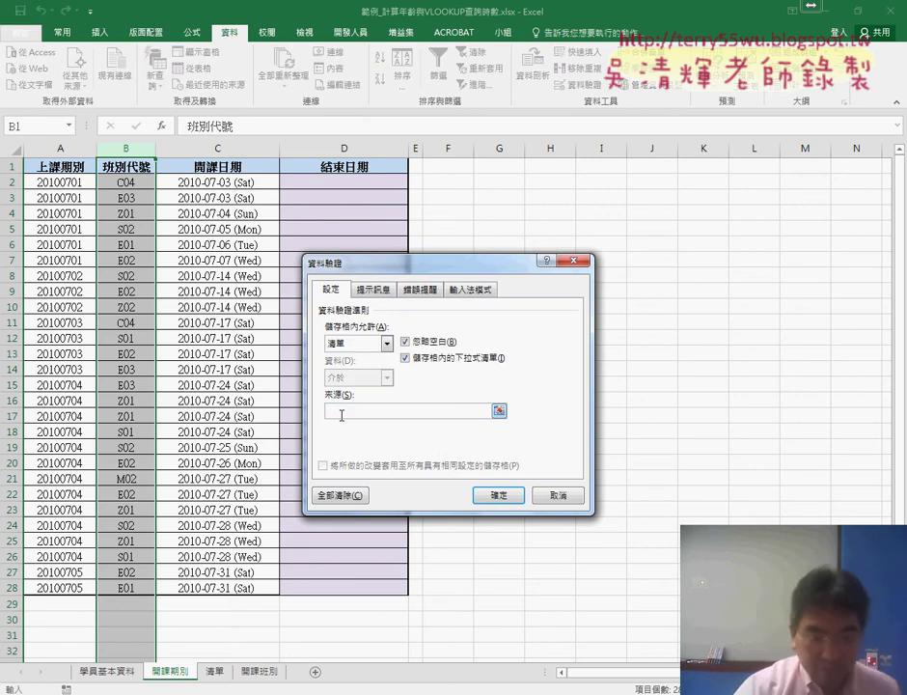
click(341, 412)
key(F3)
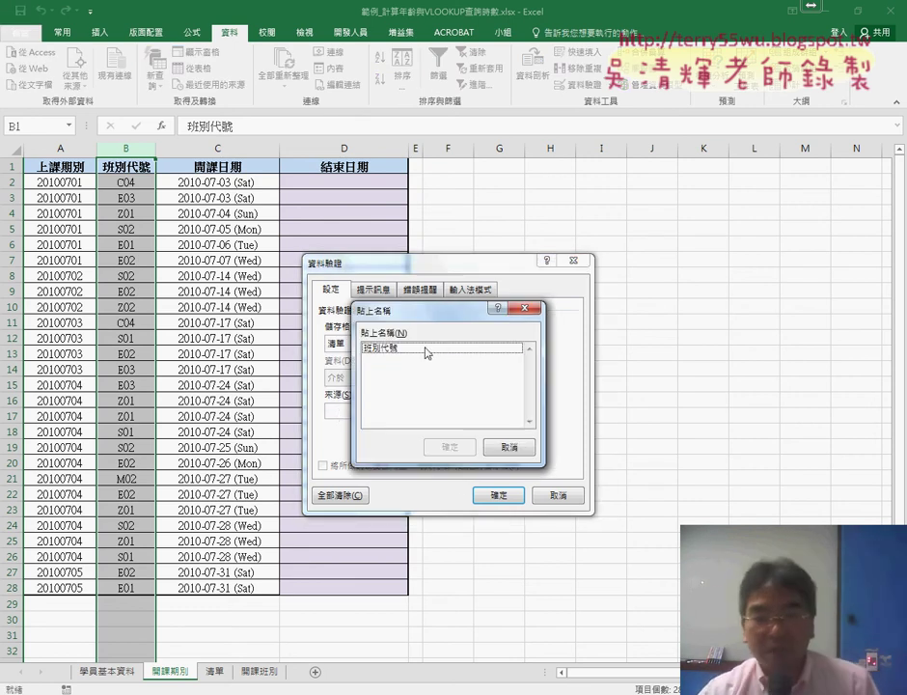
click(425, 349)
click(450, 447)
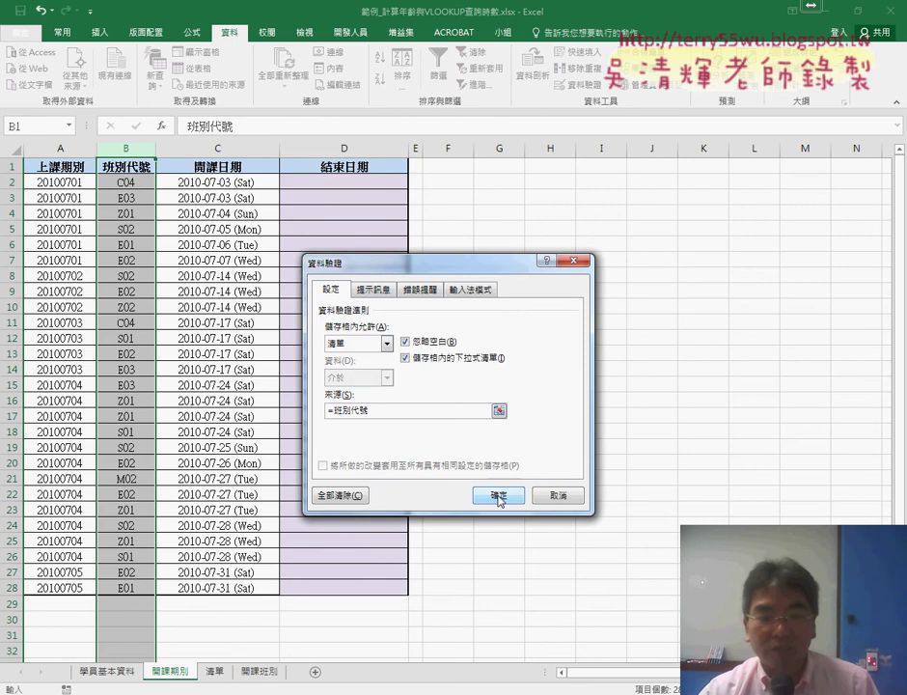
click(499, 496)
Test the class-code drop-down in B2, closing it without changing the value
scroll(241, 463, down, 1)
scroll(145, 482, down, 1)
click(133, 509)
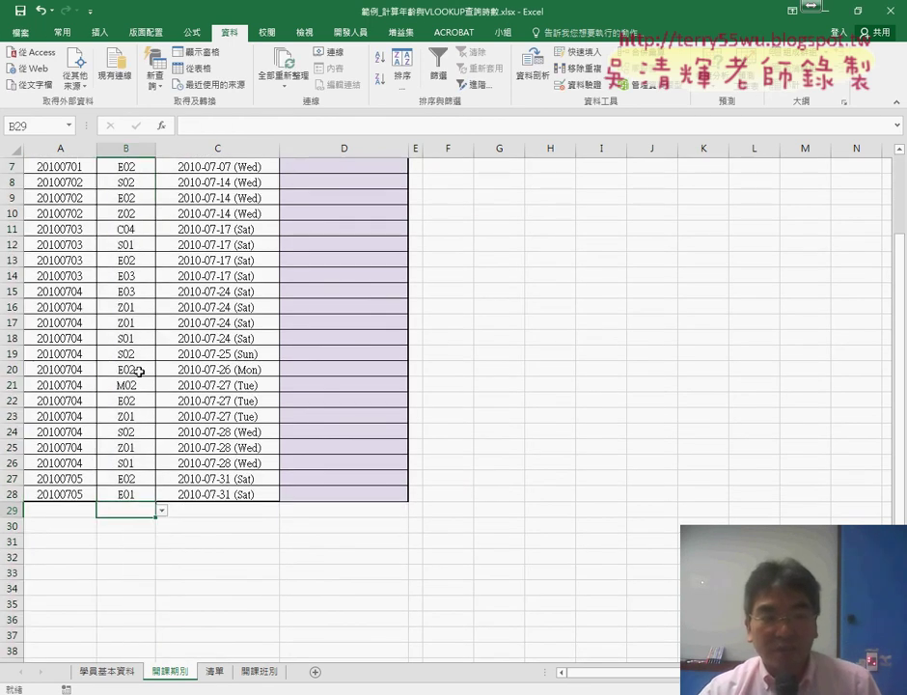
scroll(124, 261, up, 2)
click(132, 181)
click(162, 184)
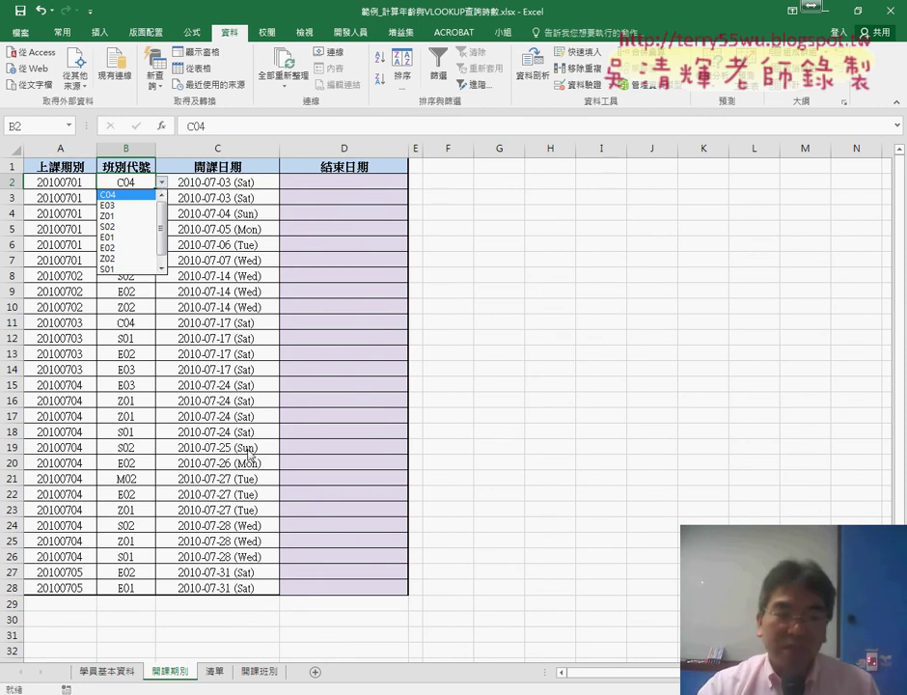
key(Escape)
click(131, 602)
Enter the period 20170801 in cell A29
scroll(209, 573, down, 2)
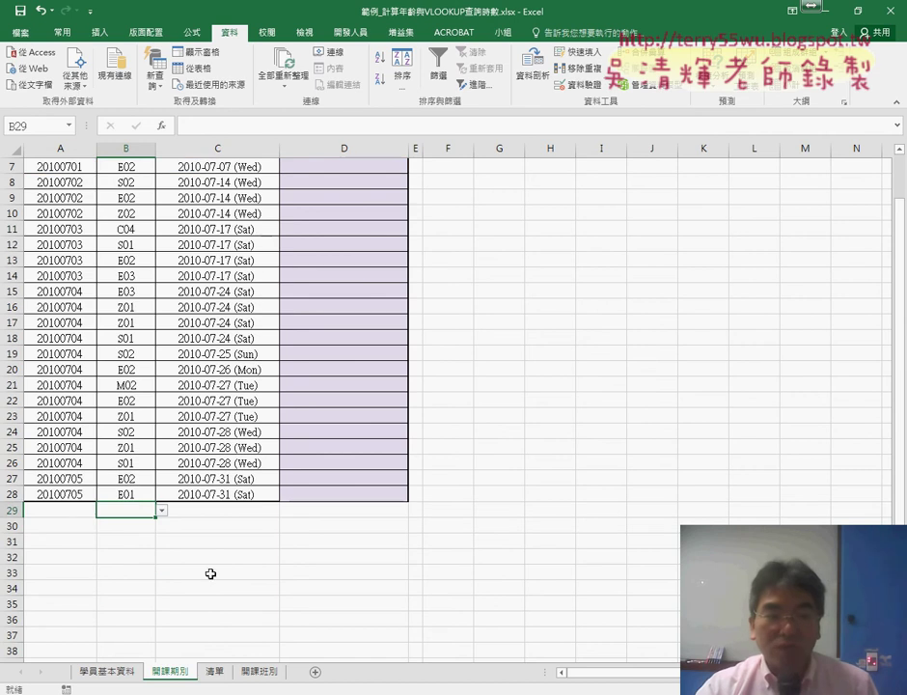
click(91, 508)
text(2)
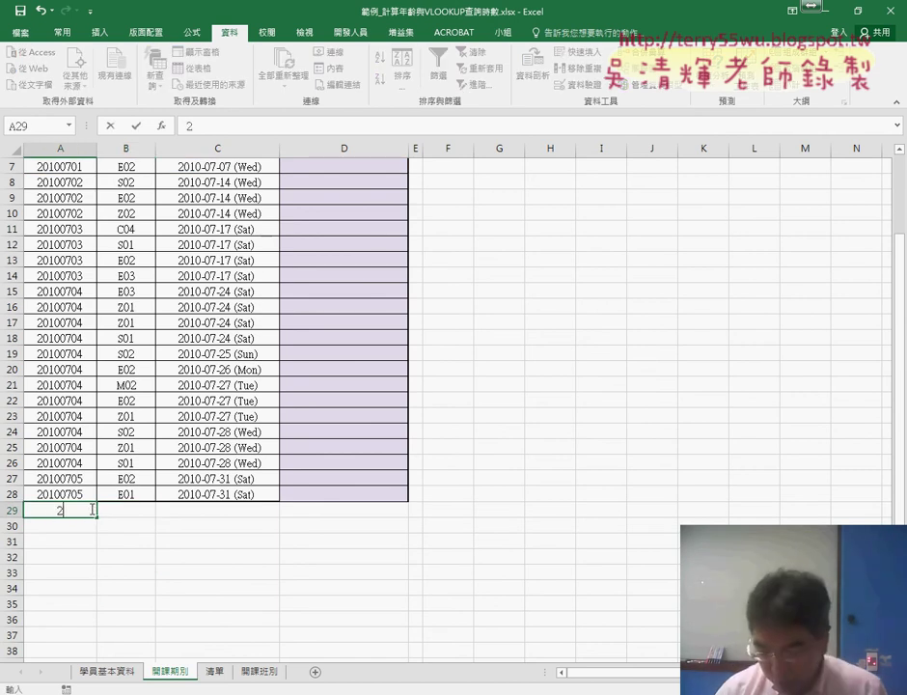
text(017)
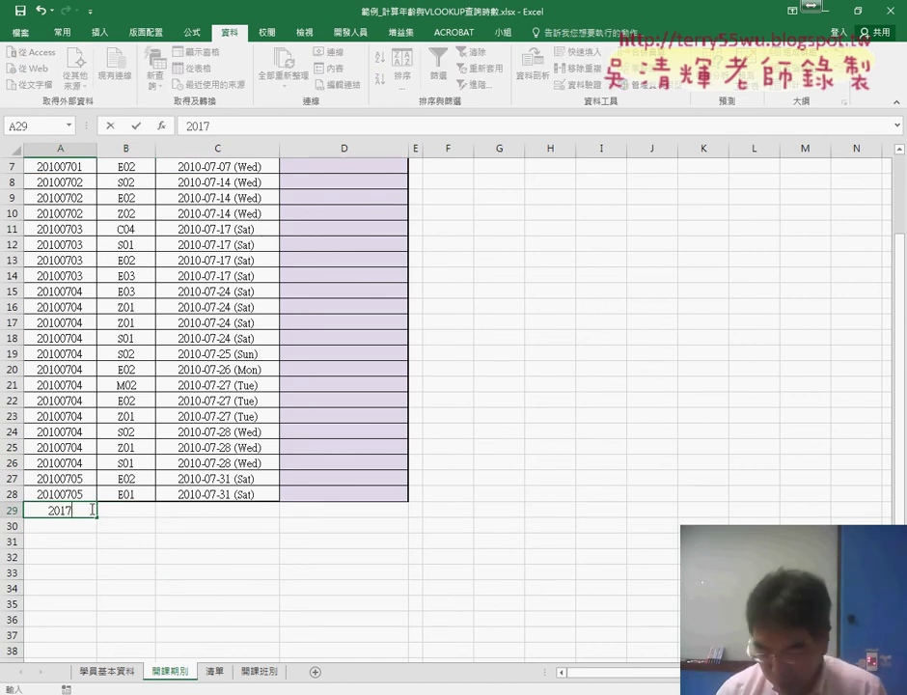
text(08)
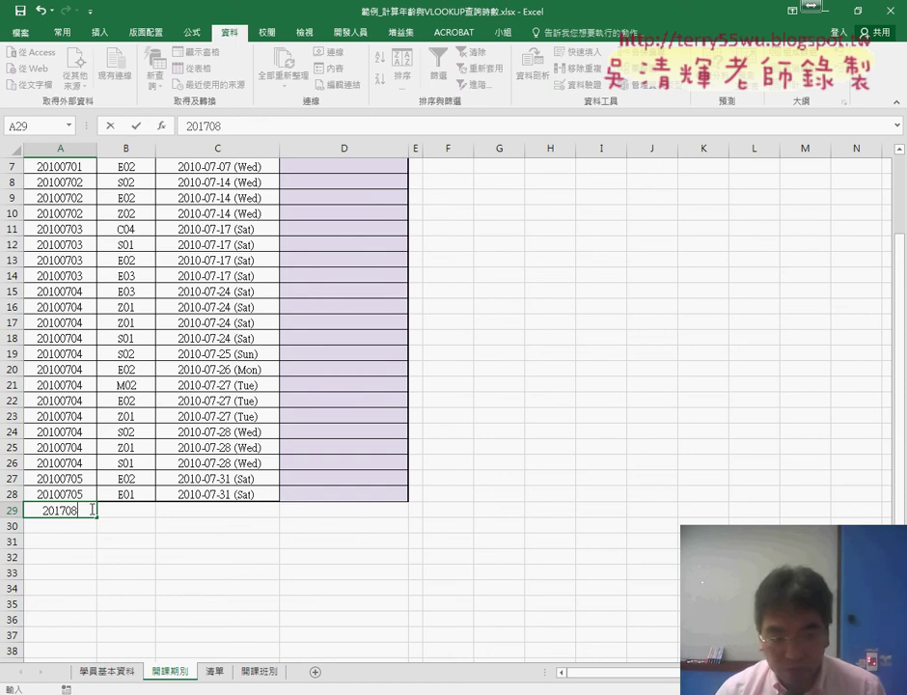
text(0)
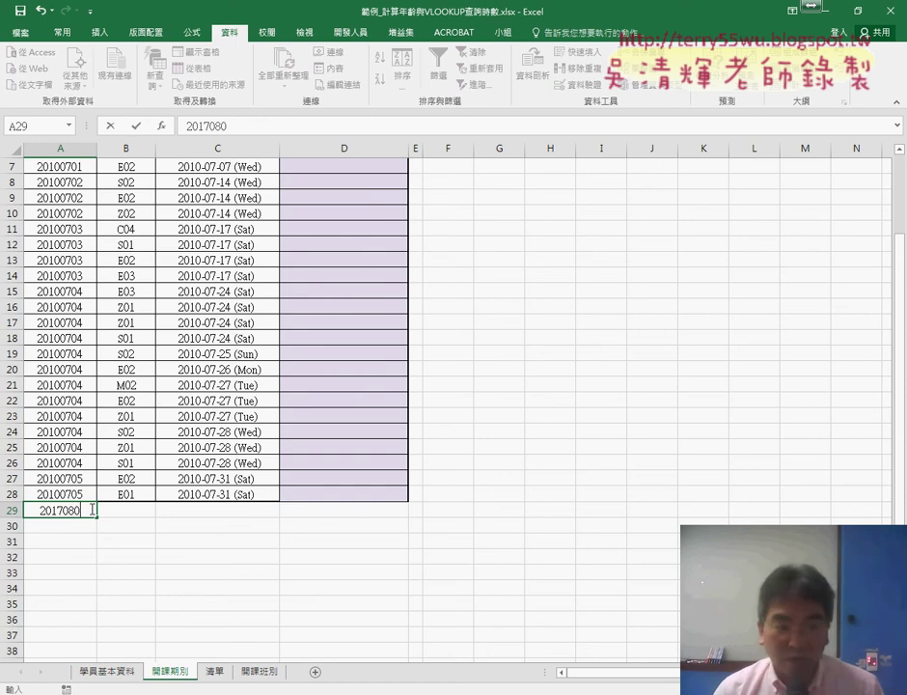
text(1)
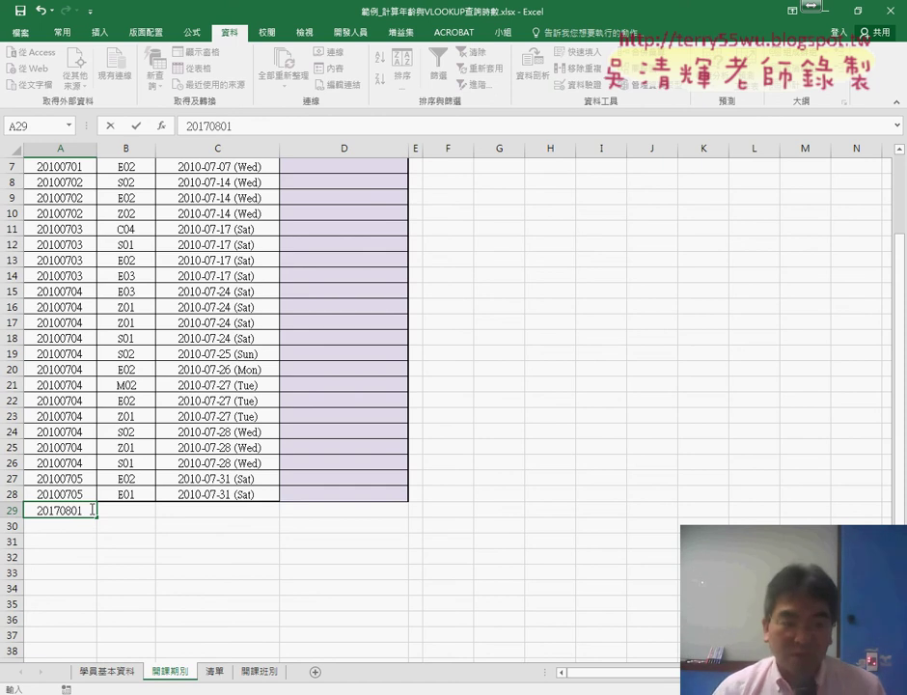
key(Return)
click(150, 513)
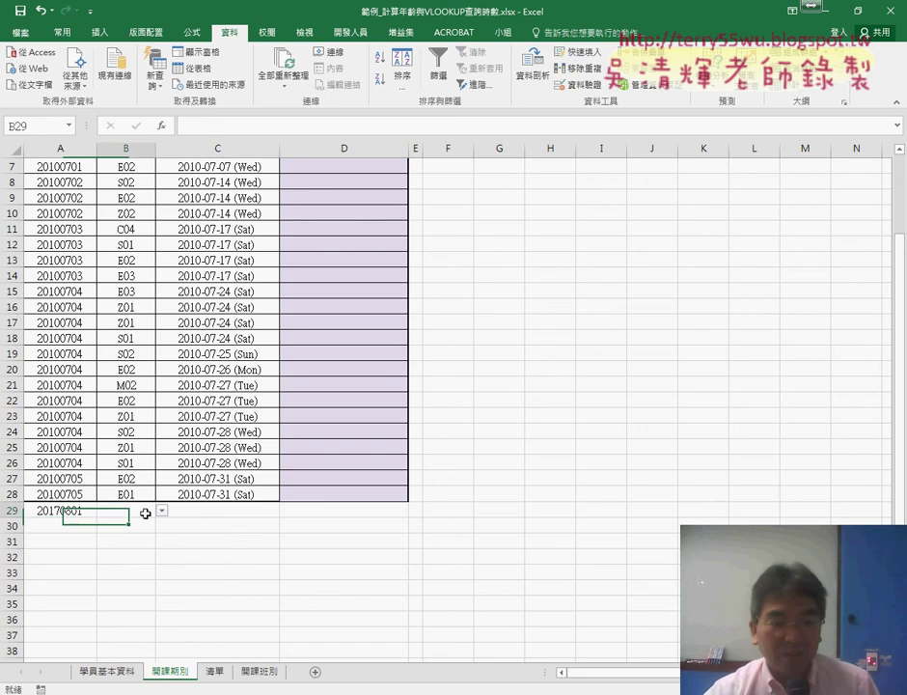
Check the codes on 開課班別, then pick C04 from B29's drop-down
click(259, 673)
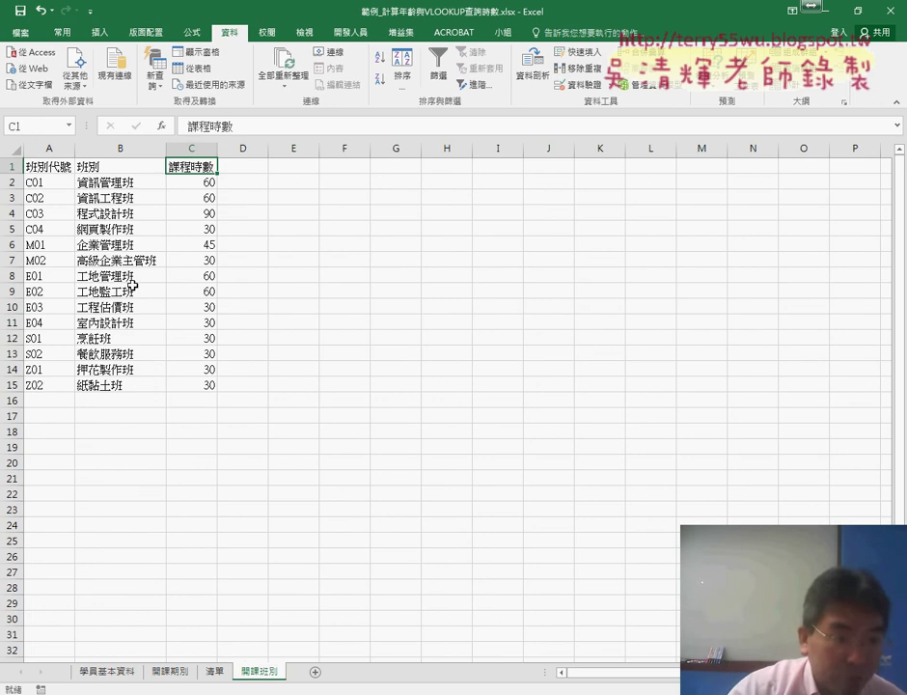
click(67, 197)
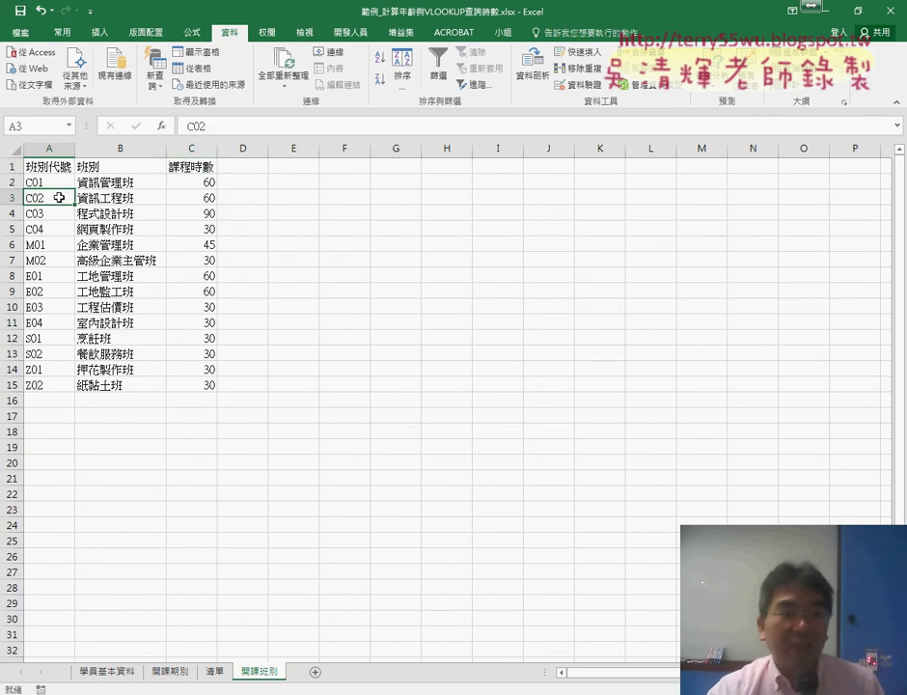
click(172, 673)
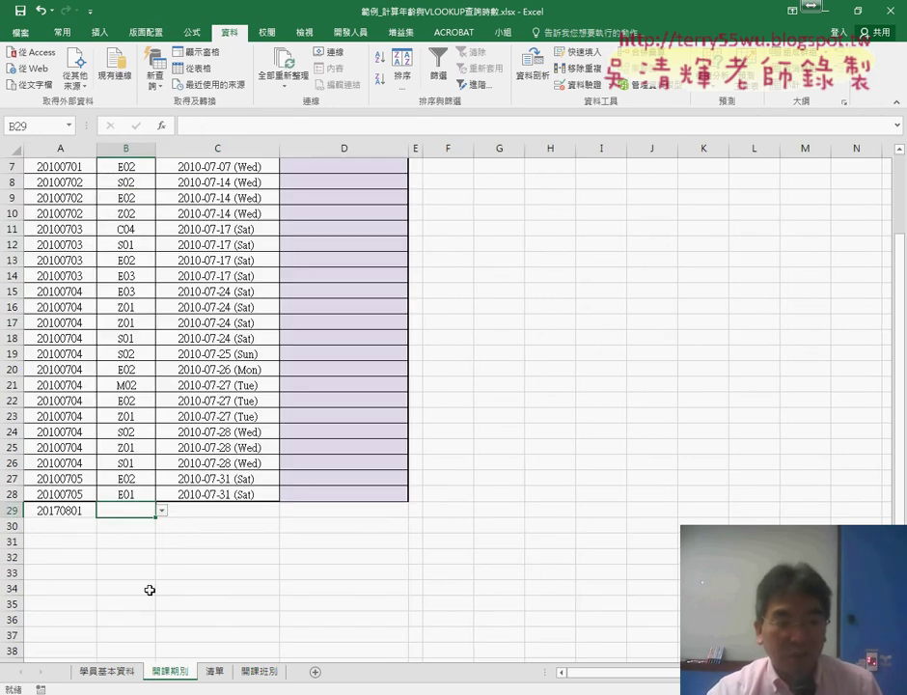
click(162, 511)
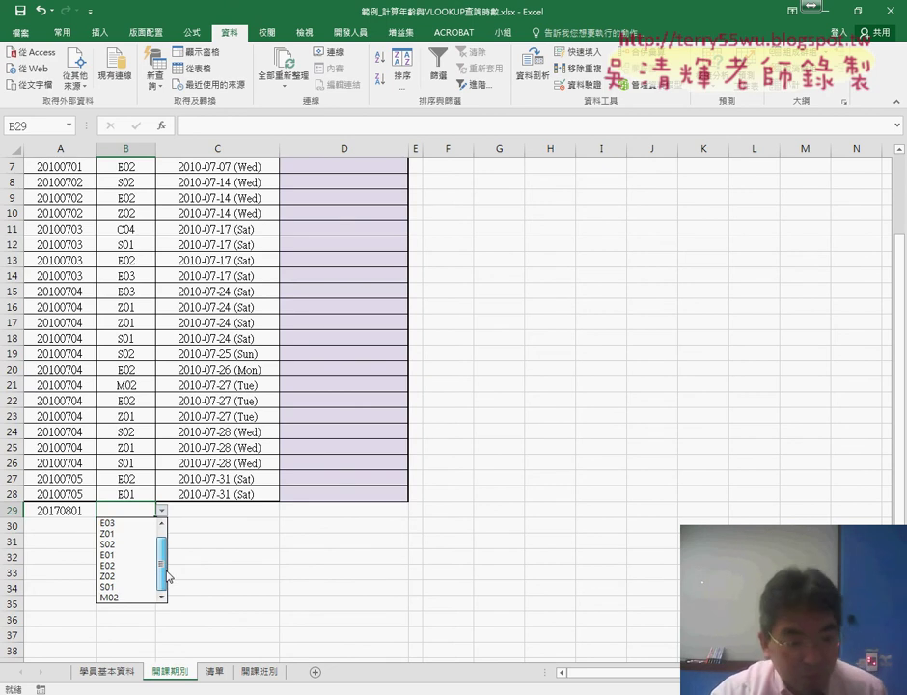
drag(164, 569, 171, 526)
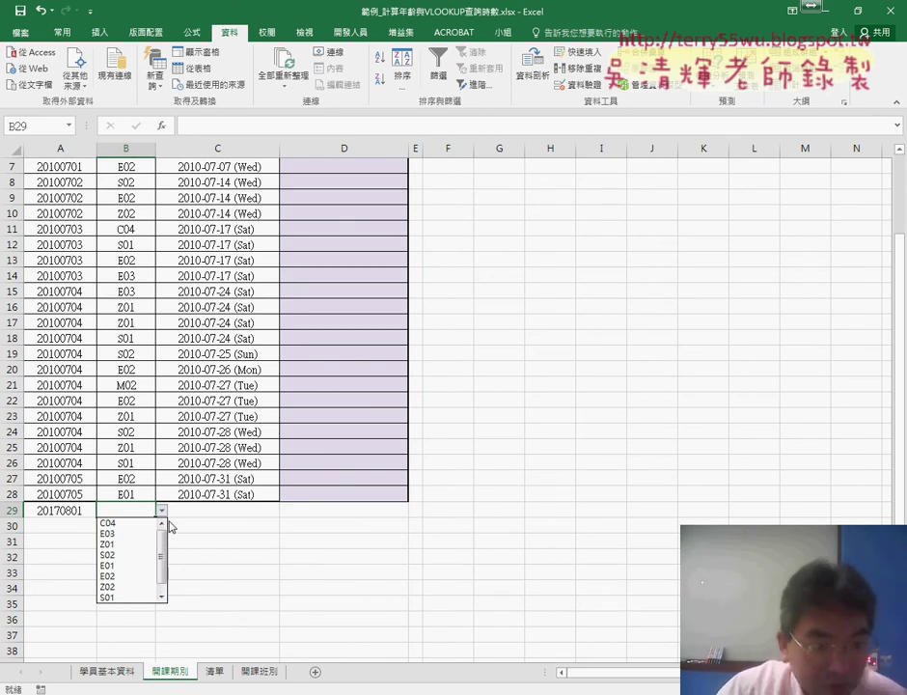
click(140, 523)
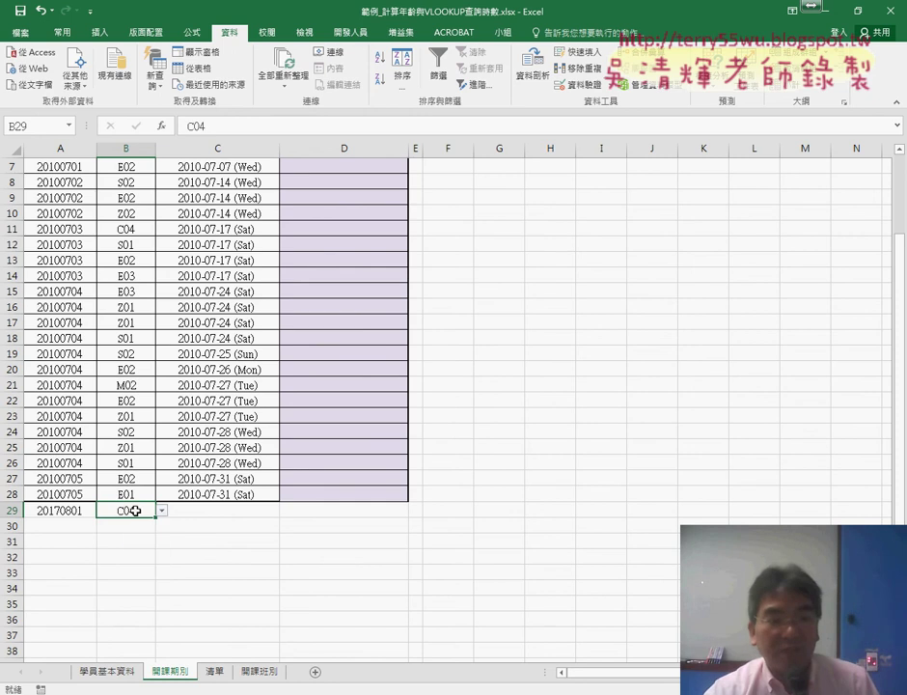
click(247, 510)
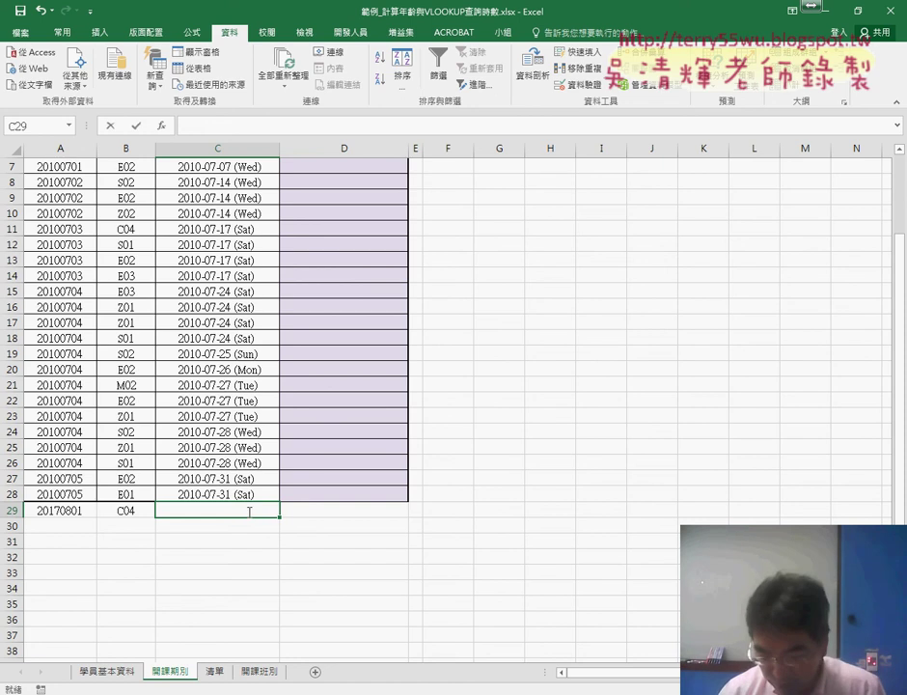
Enter the start date 2017/8/7 in C29 and confirm D29's end date is still blank
text(2017/)
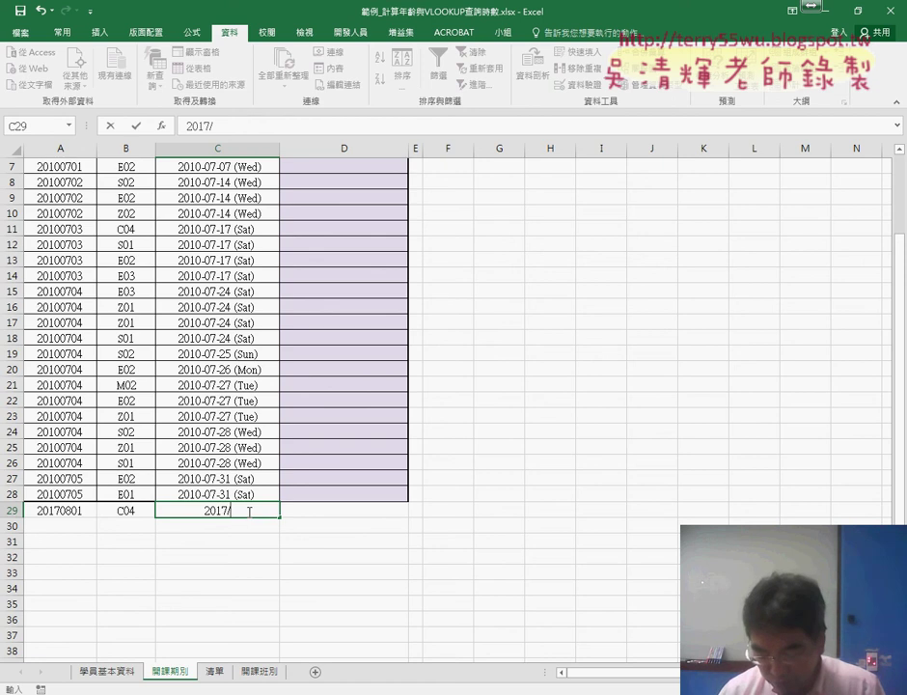
text(8/)
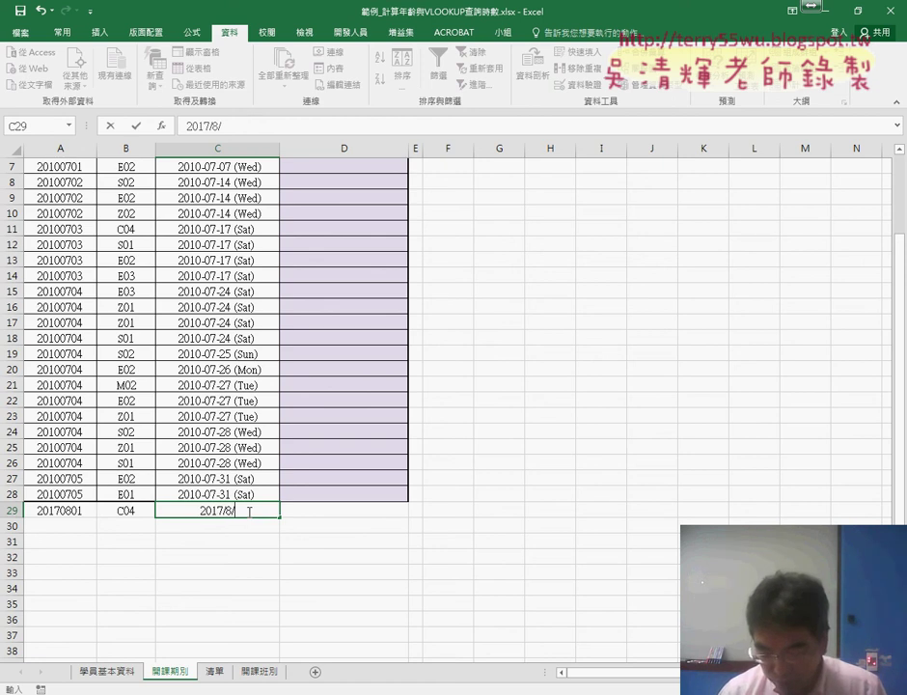
text(7)
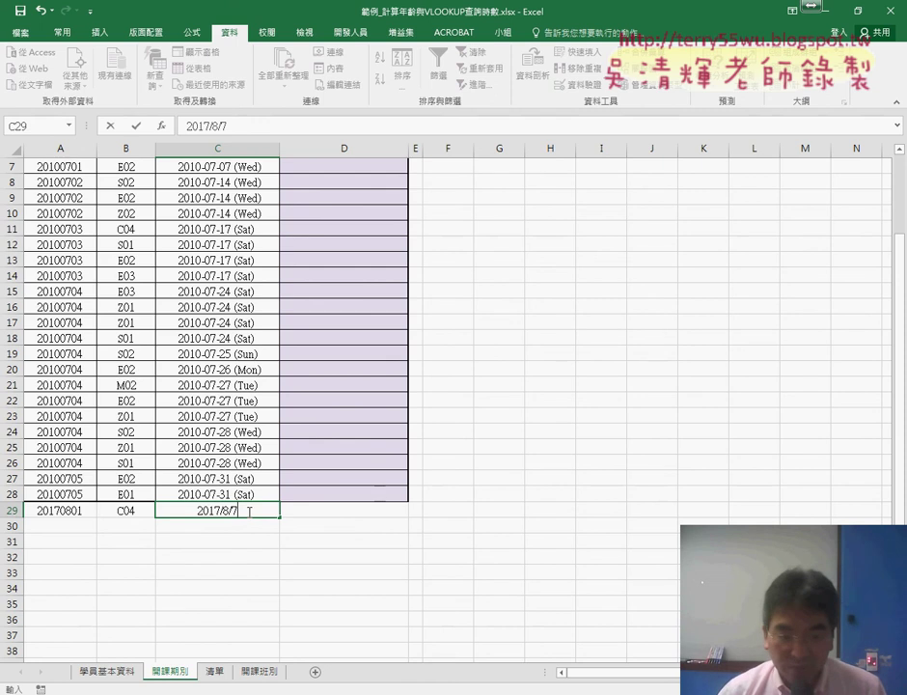
key(Return)
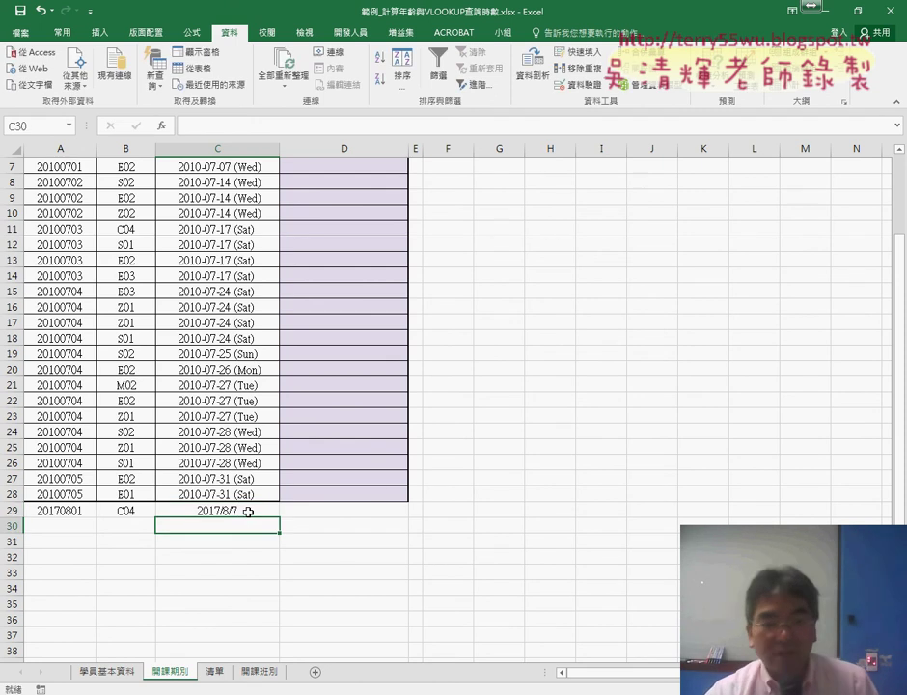
click(248, 512)
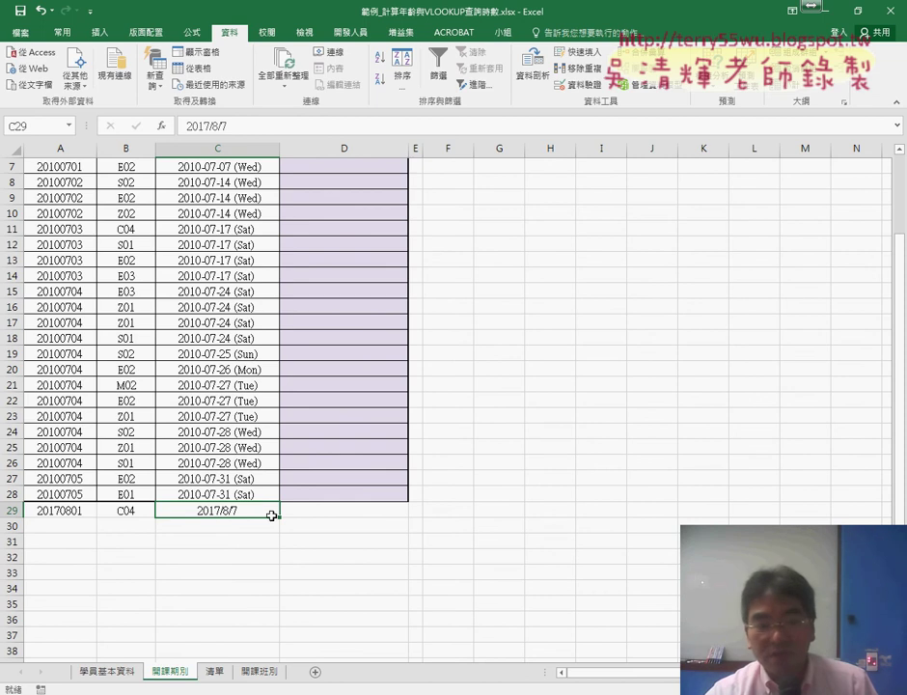
click(357, 513)
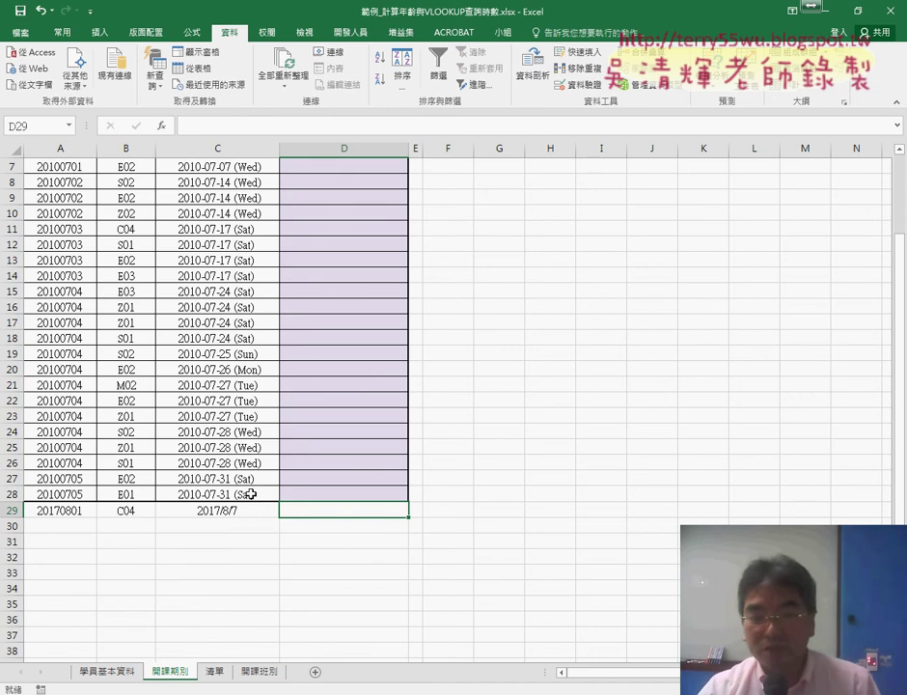
click(237, 511)
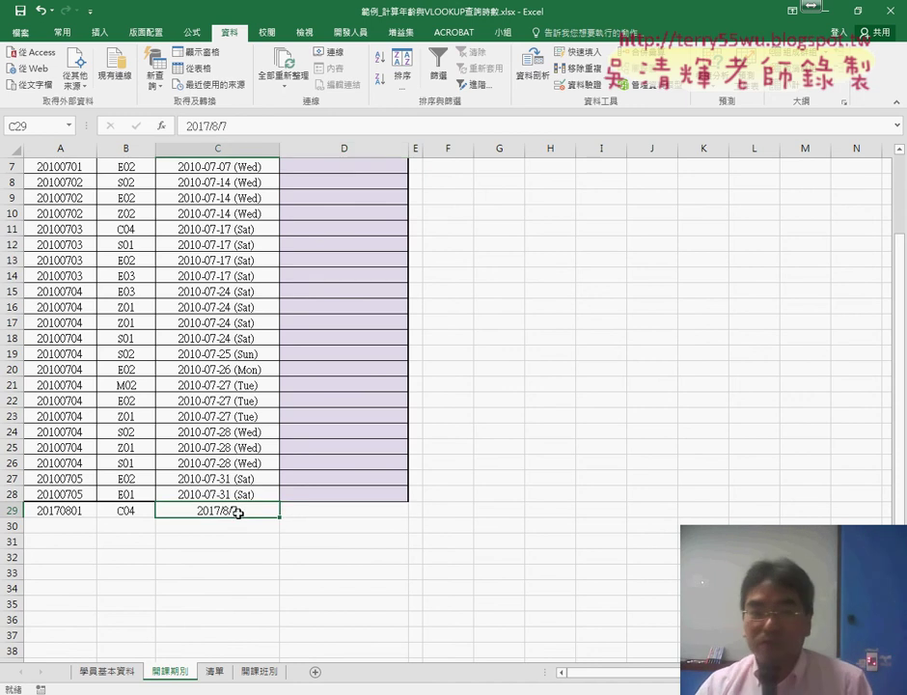
scroll(236, 513, up, 2)
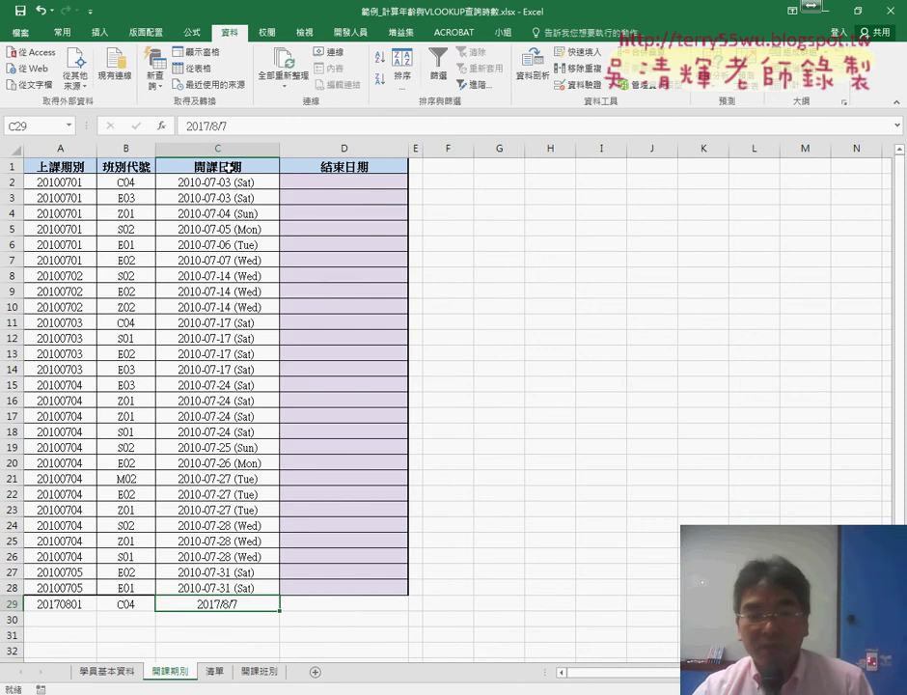
click(364, 607)
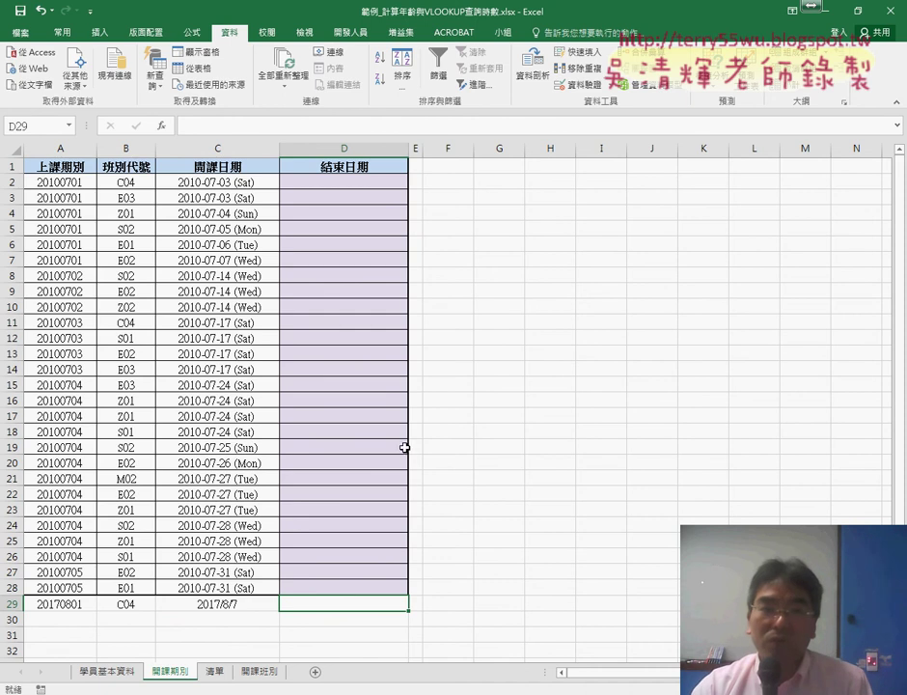
click(350, 32)
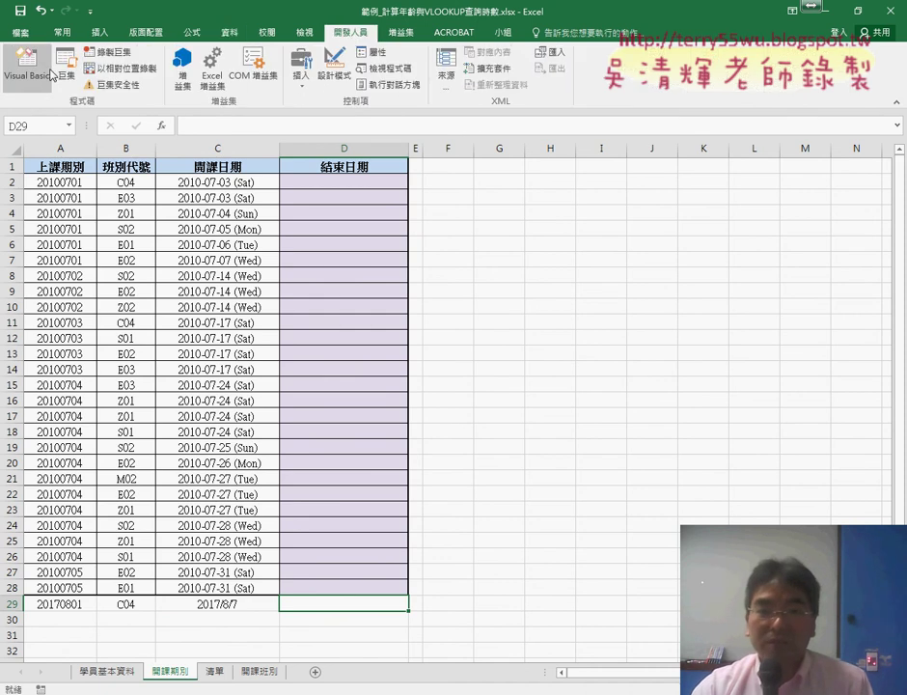
Open the VBA editor, widen the code pane, and cancel an Insert Procedure dialog
click(51, 73)
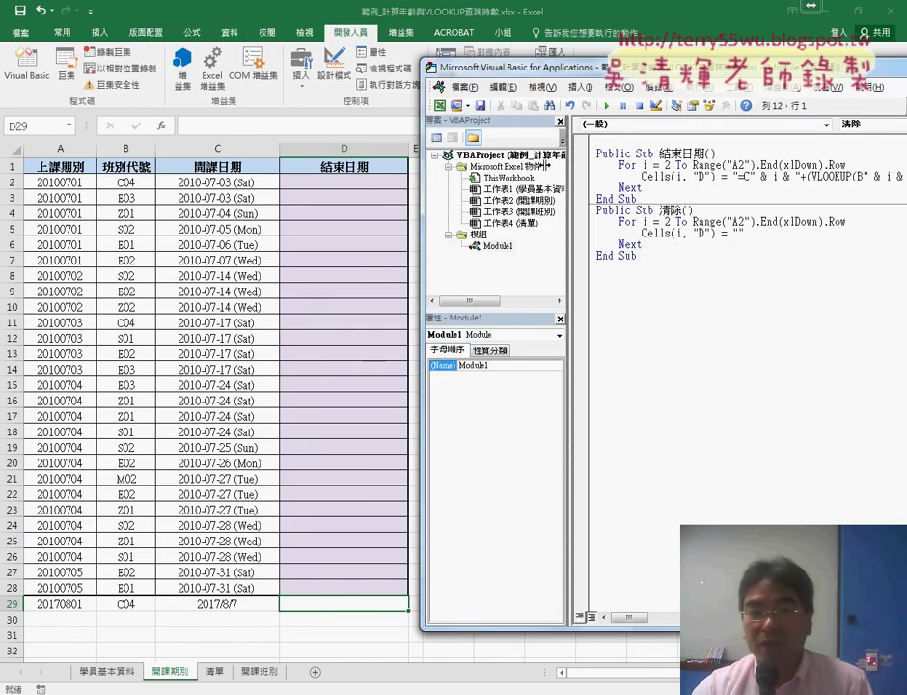
drag(567, 163, 487, 163)
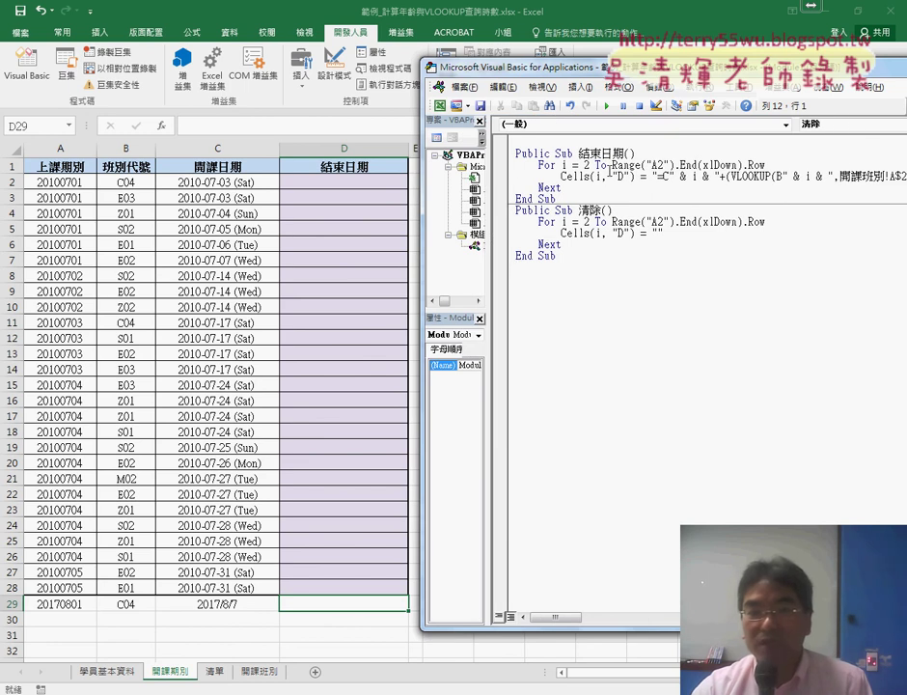
click(580, 87)
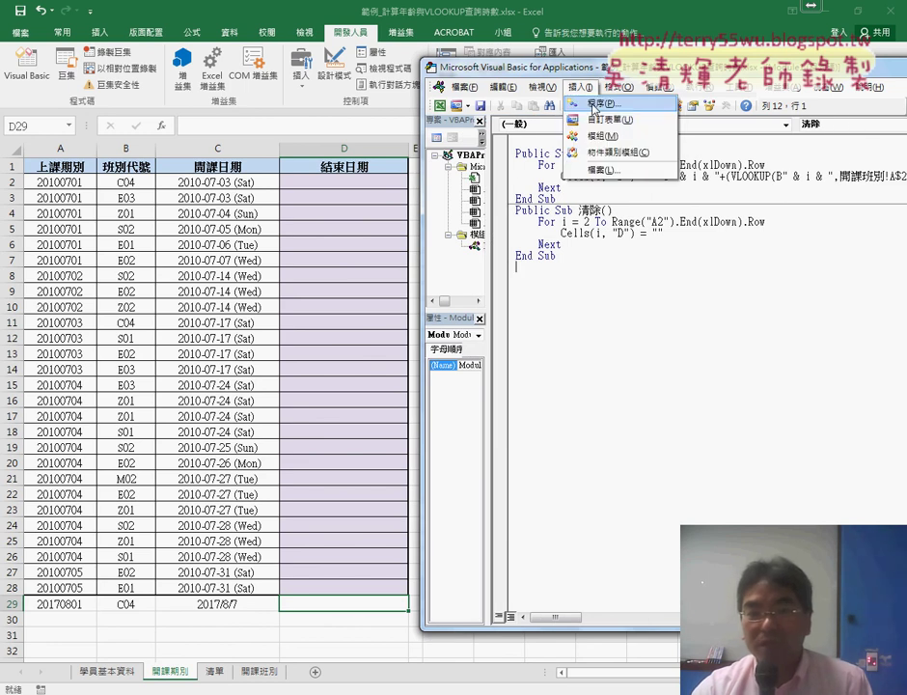
click(592, 104)
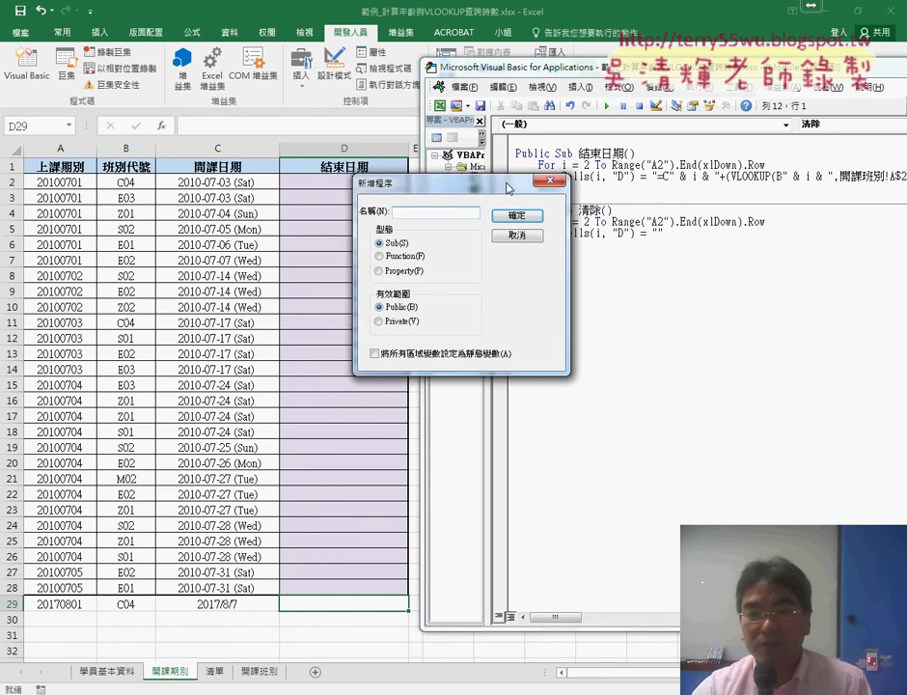
drag(509, 186, 636, 190)
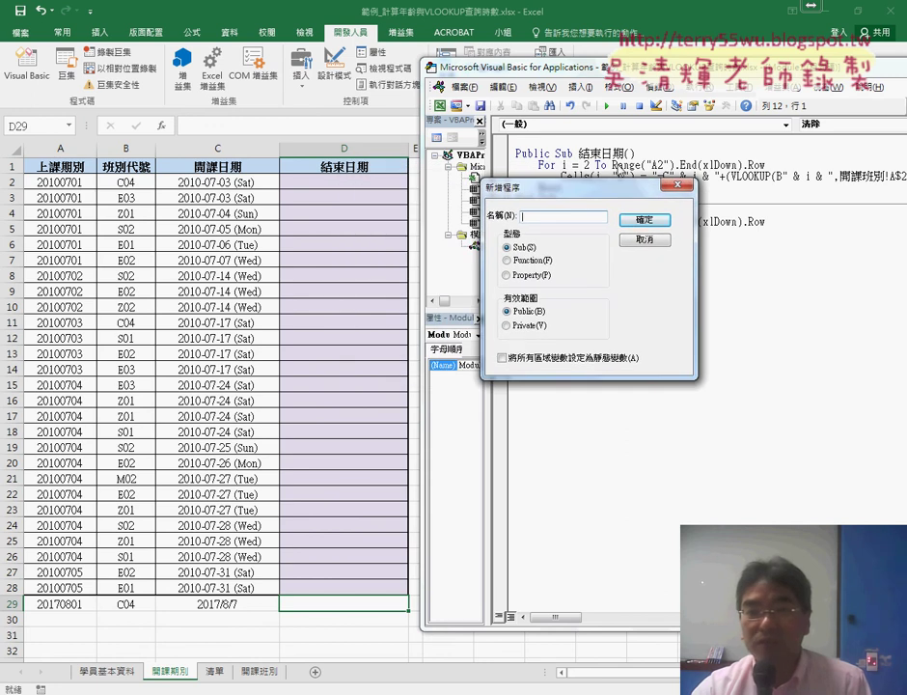
click(646, 239)
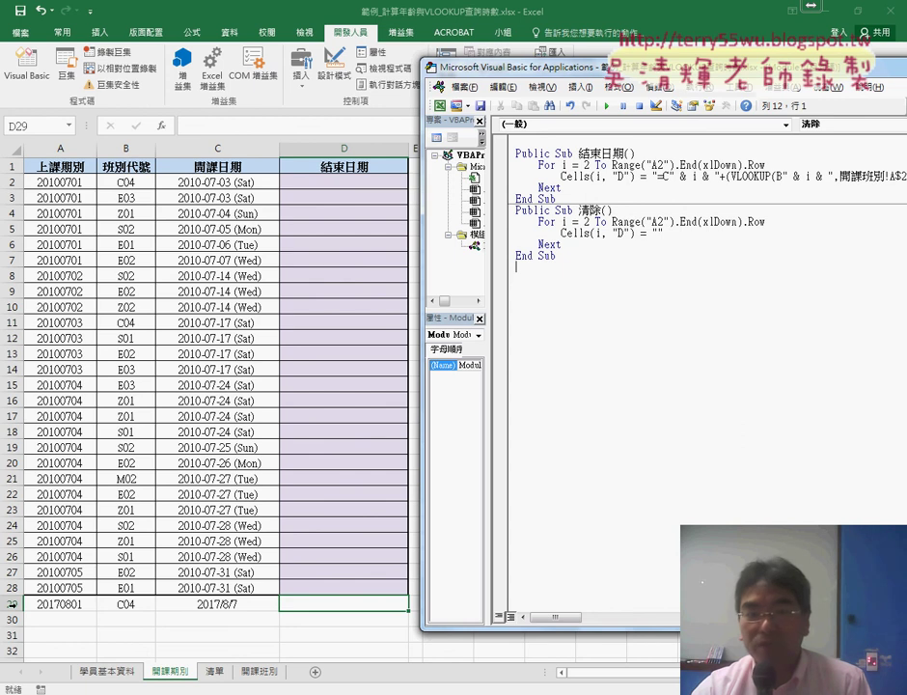
Select the column D formula string in the 結束日期 macro, then return to Chrome
drag(635, 176, 562, 177)
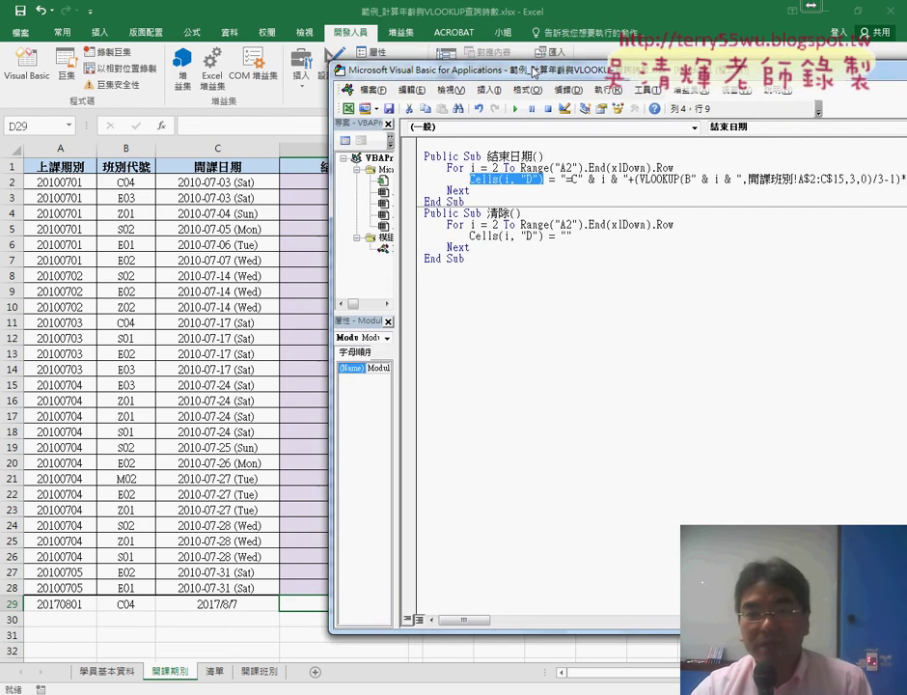
drag(521, 68, 331, 69)
drag(468, 178, 818, 178)
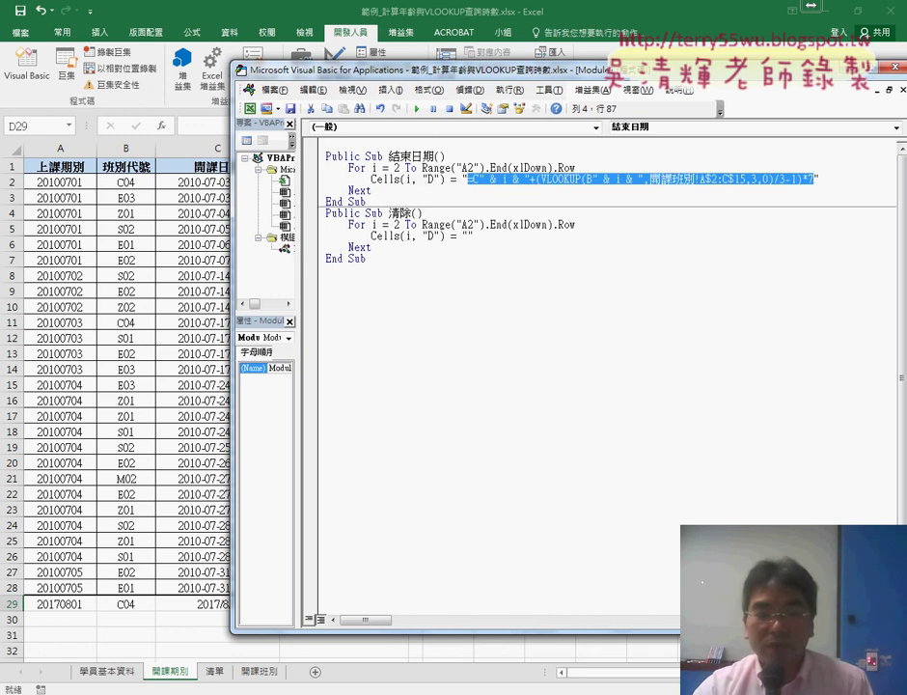
mouse_move(106, 693)
click(106, 623)
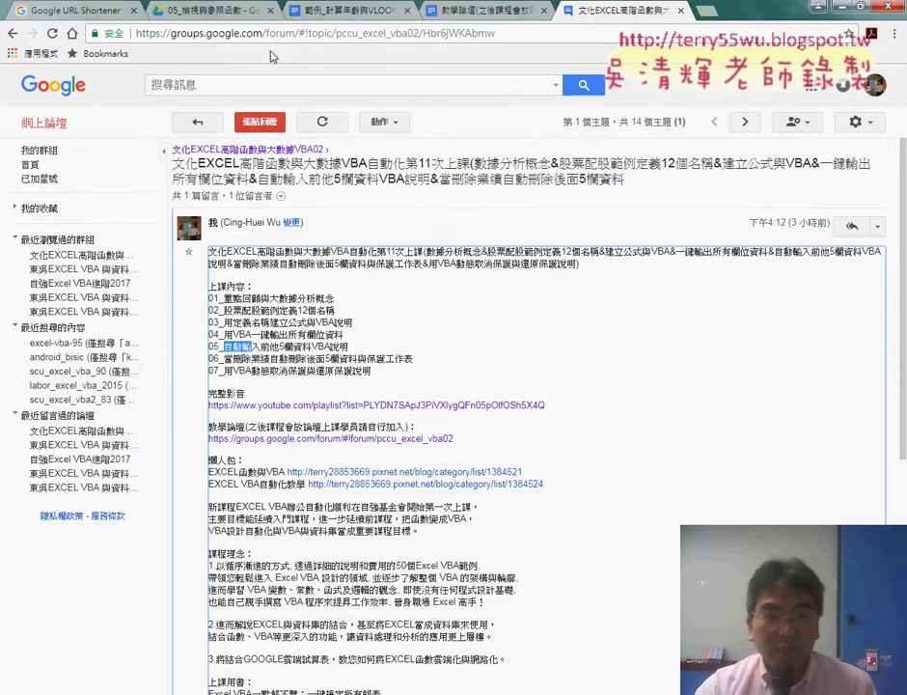
Copy the formula =C2+(VLOOKUP(B2,開課班別!A$2:C$15,3,0)/3-1)*7 from Google Docs, back to VBA
click(328, 12)
scroll(316, 406, up, 2)
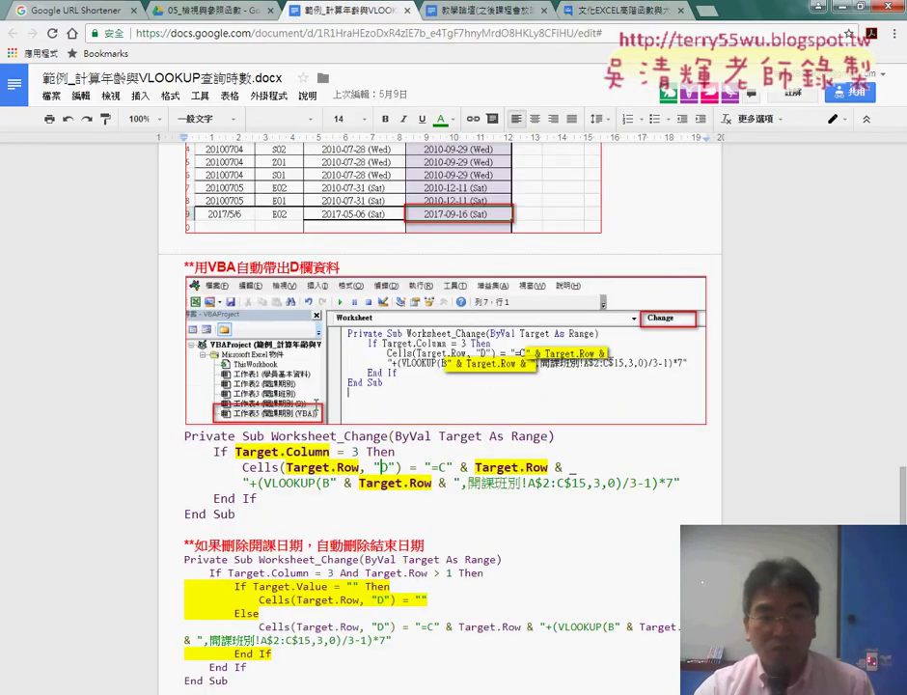
scroll(316, 405, up, 8)
scroll(316, 405, up, 2)
scroll(316, 405, up, 5)
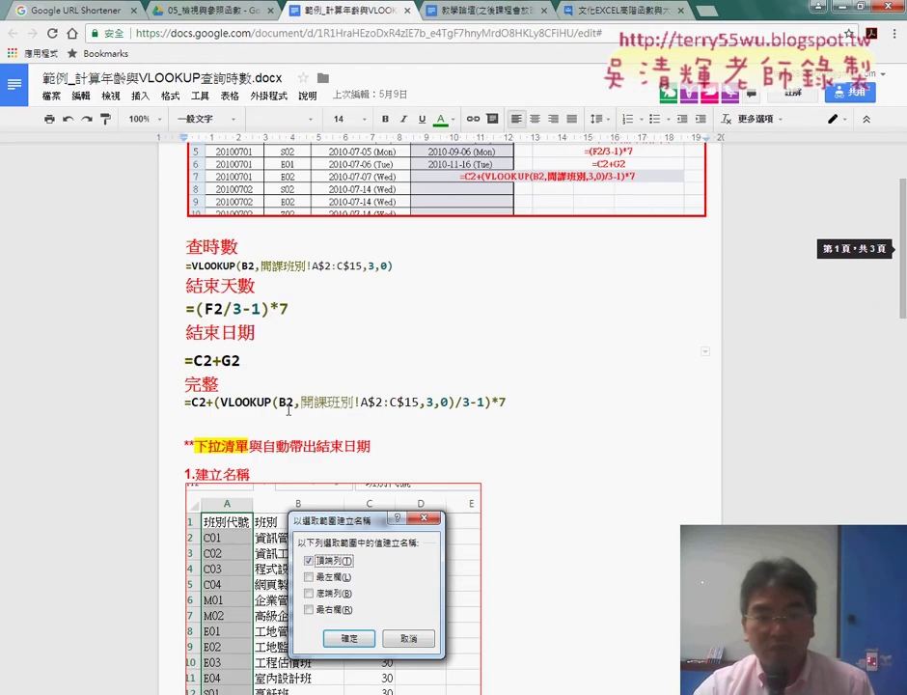
drag(185, 401, 521, 399)
key(ctrl+c)
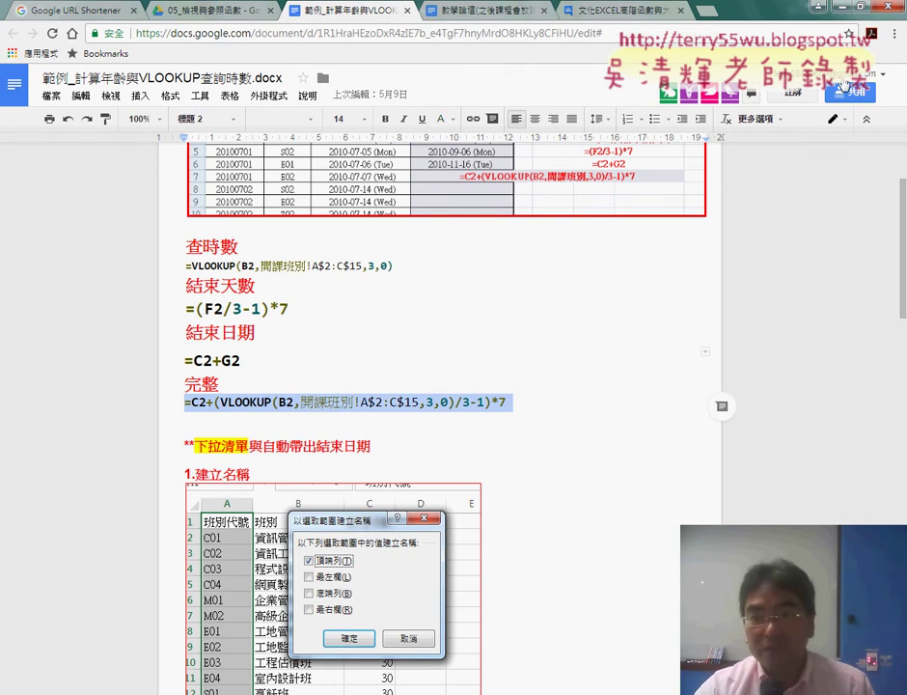
key(alt+Tab)
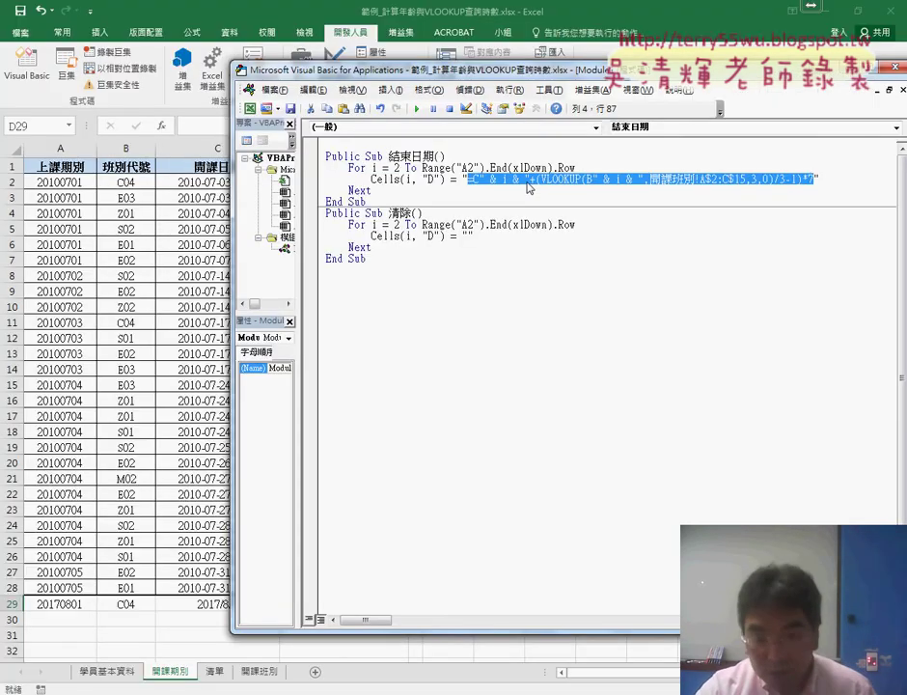
Paste the copied formula string and change the fixed =C2 reference to =C" & i
key(ctrl+v)
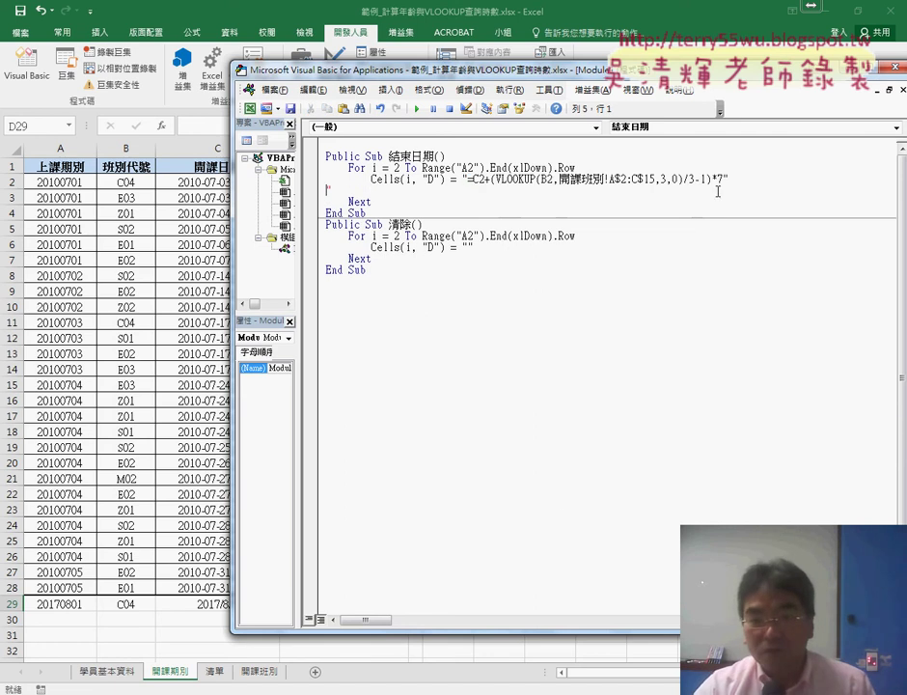
key(BackSpace)
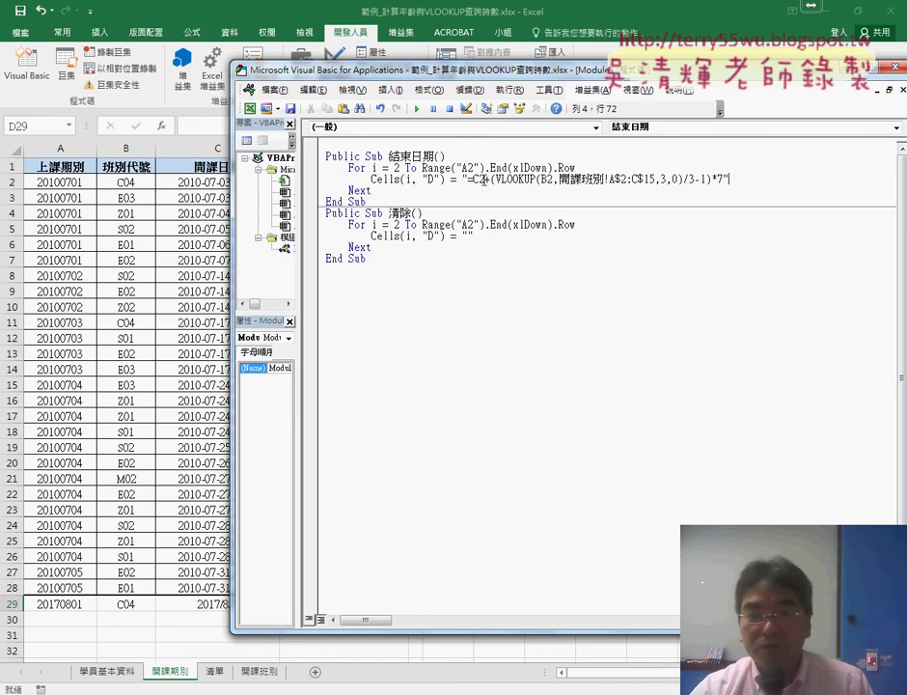
drag(486, 179, 478, 179)
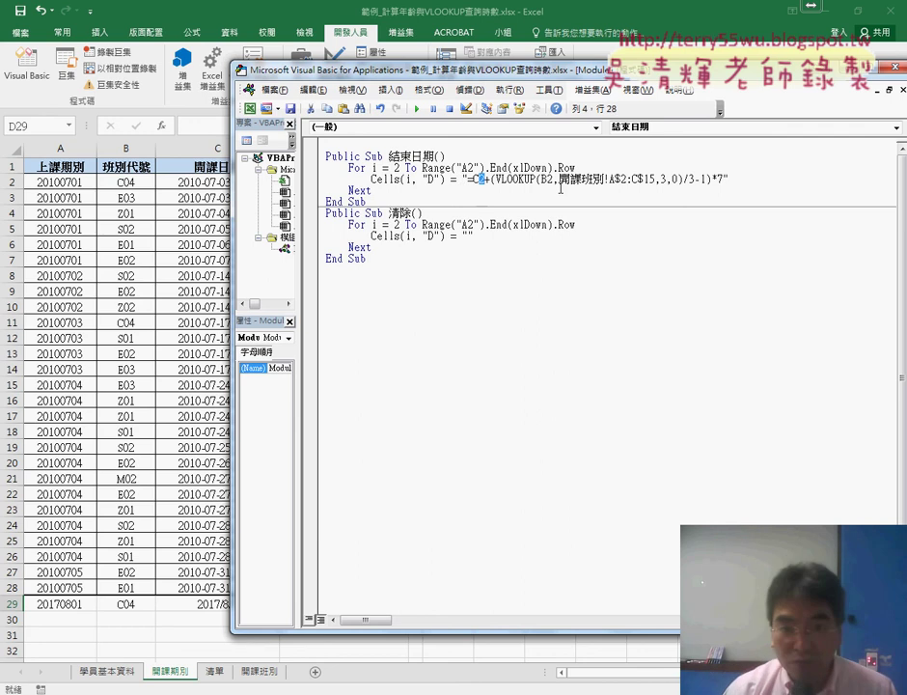
text("=C" )
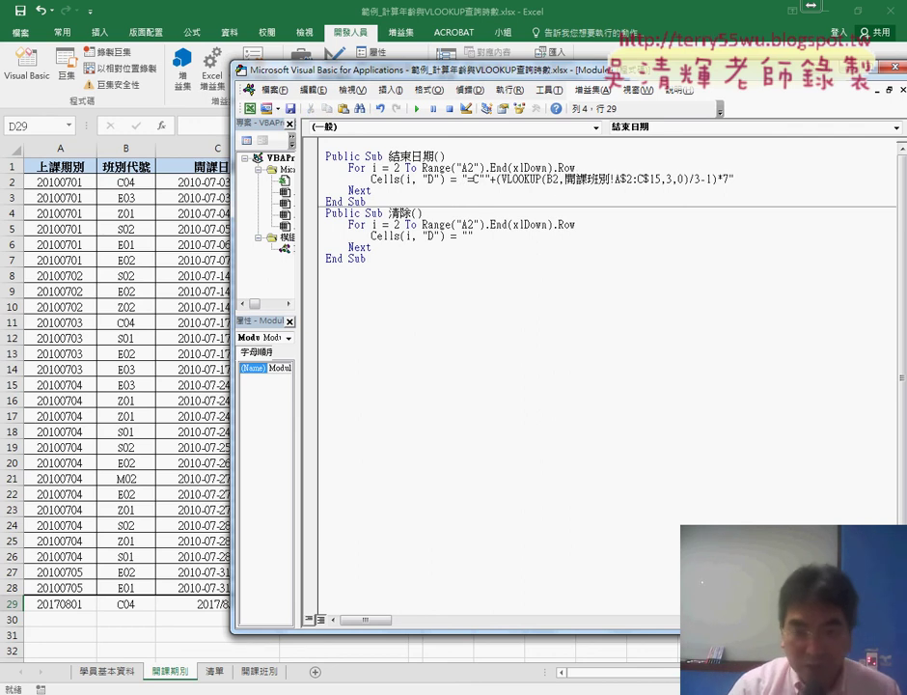
text(& )
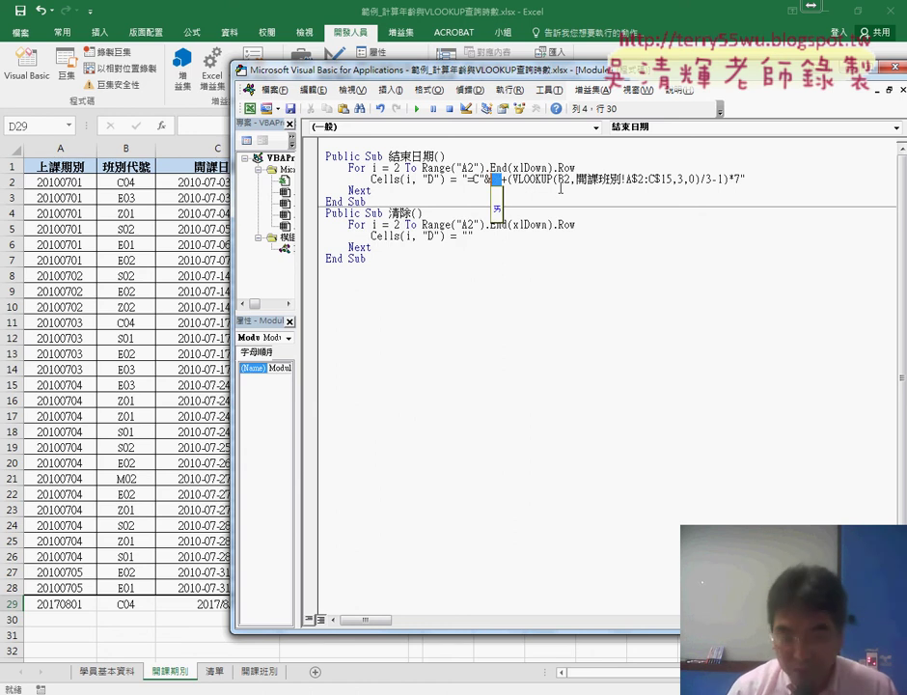
text(i&)
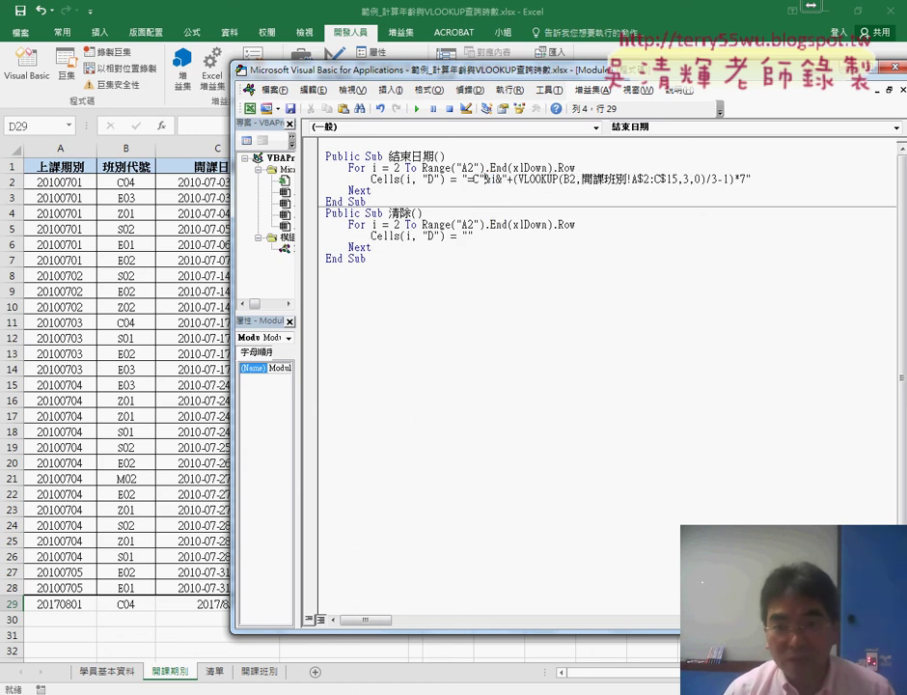
key(Right)
key(Right)
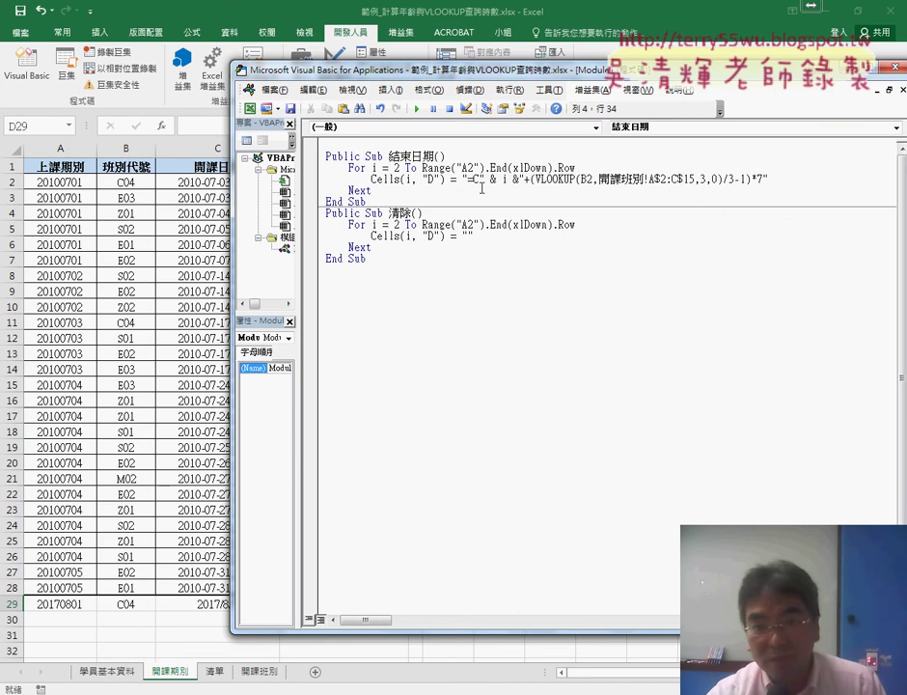
Replace B2 in the VLOOKUP with B" & i &" so each row uses its own code
drag(477, 180, 501, 180)
key(shift+Left)
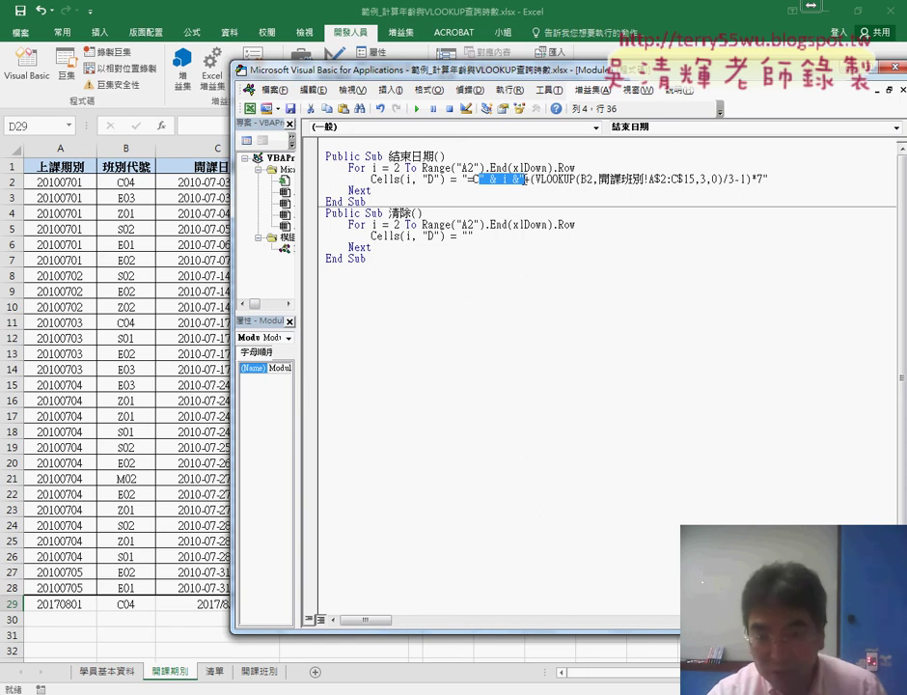
click(589, 179)
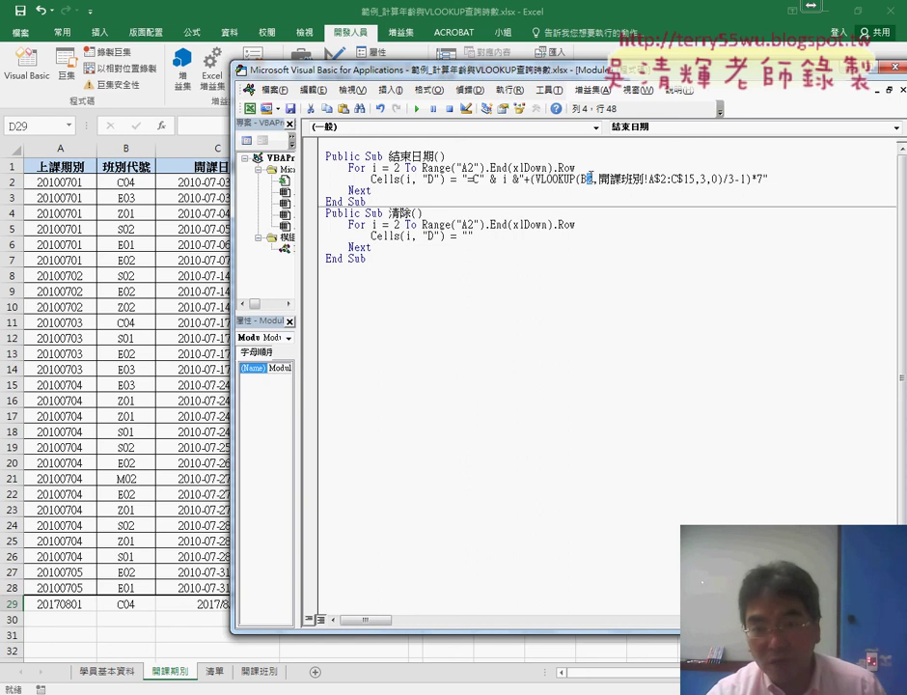
text(" & i &")
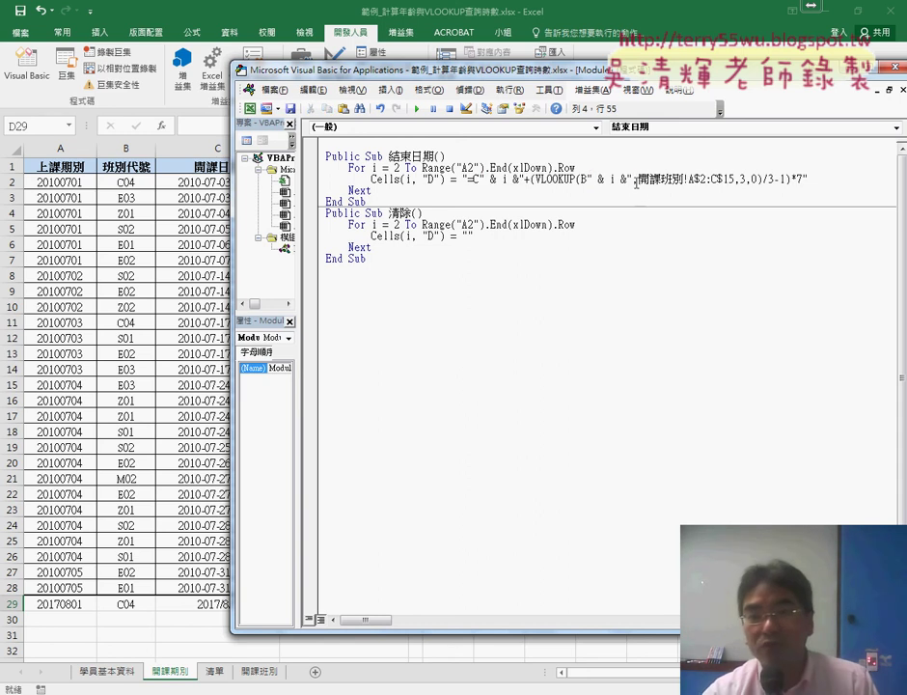
drag(630, 179, 588, 179)
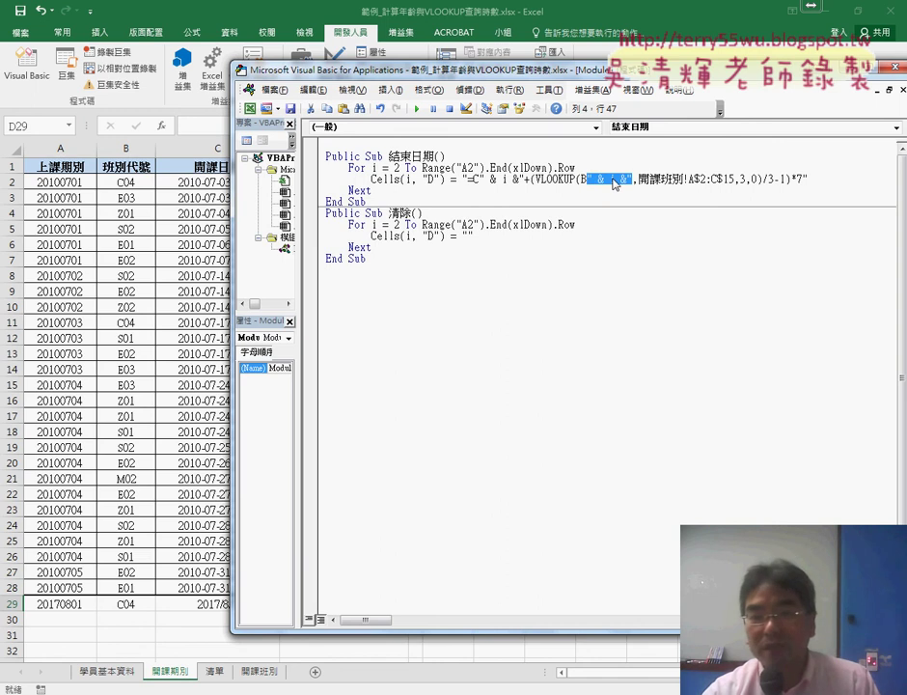
drag(396, 70, 583, 73)
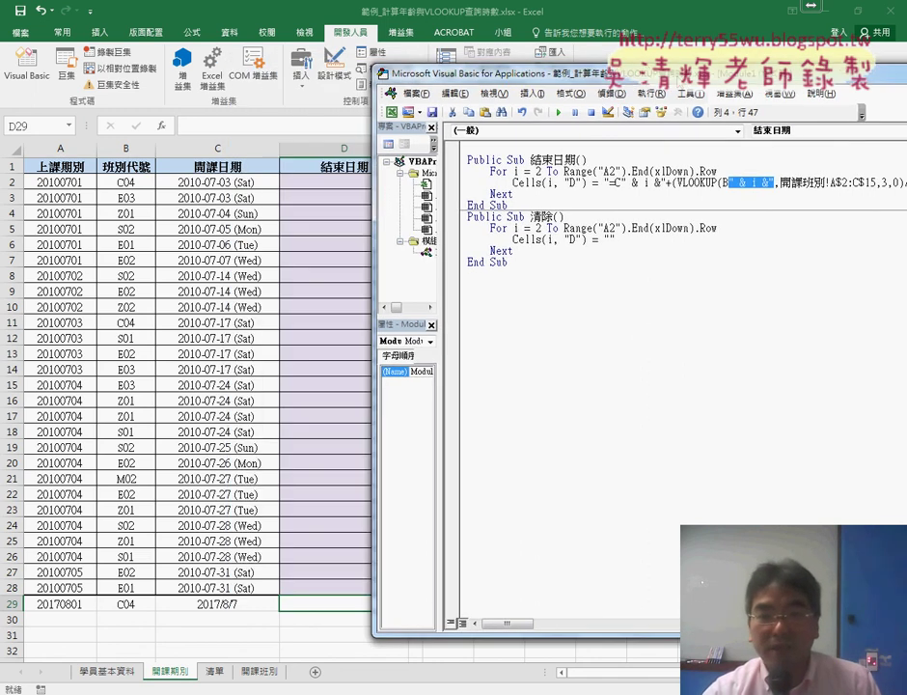
click(630, 182)
Run 結束日期, then copy row 28's date formatting onto C29:D29 with Format Painter
key(F5)
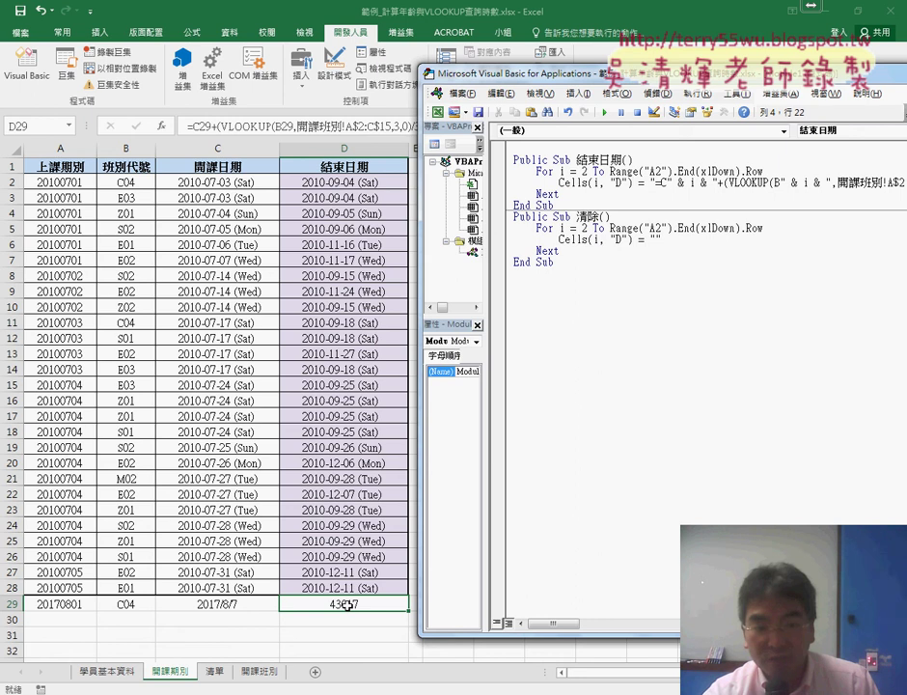
drag(237, 589, 381, 588)
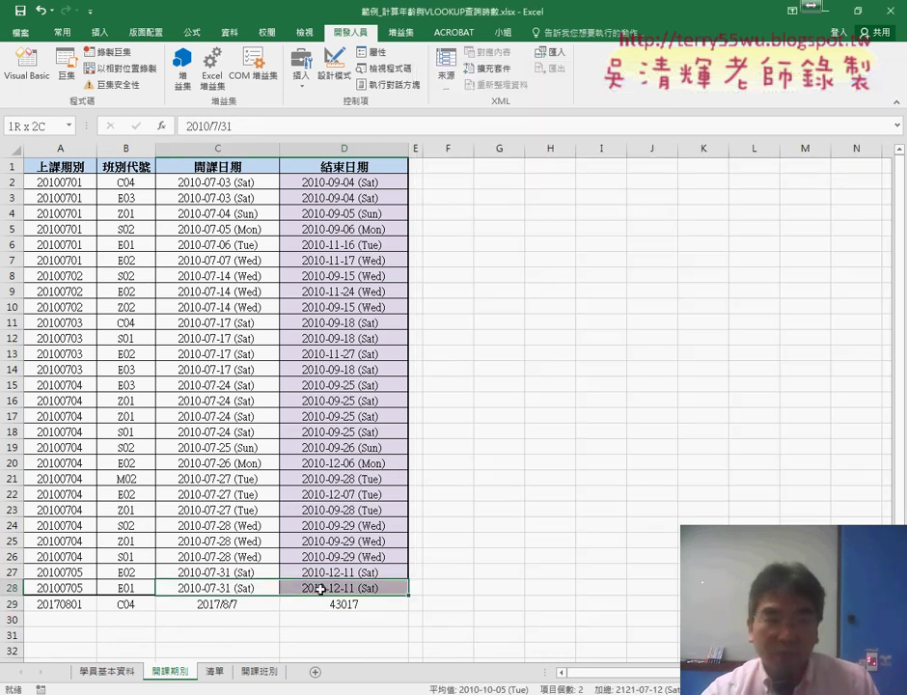
click(62, 32)
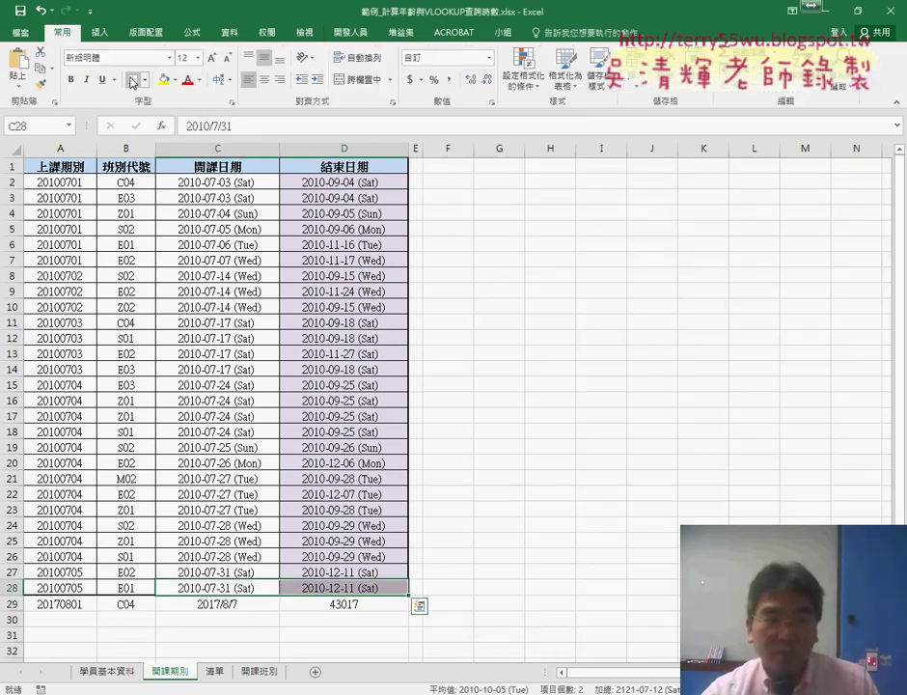
click(42, 90)
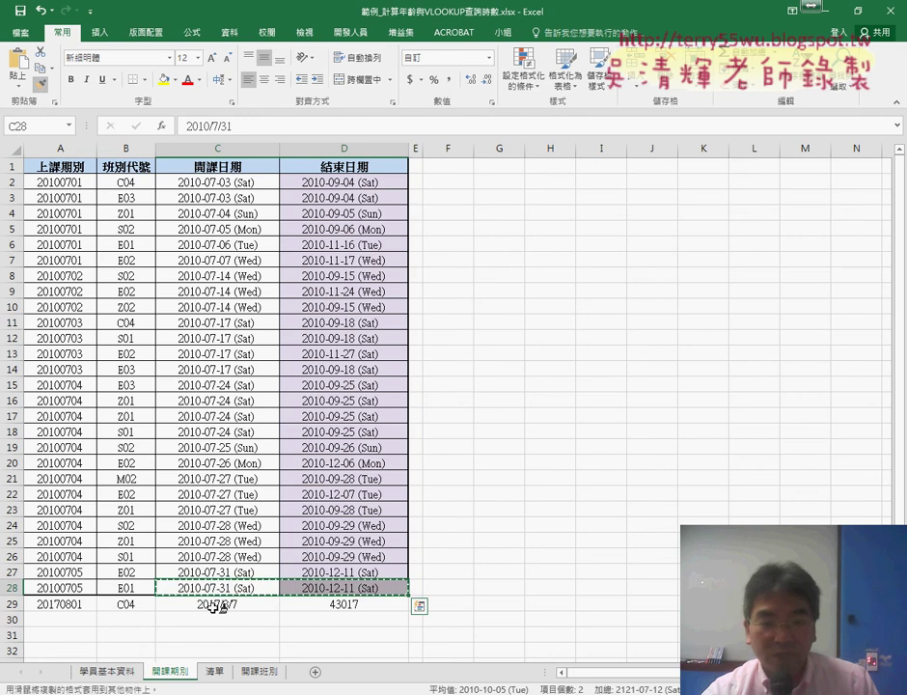
drag(213, 604, 348, 604)
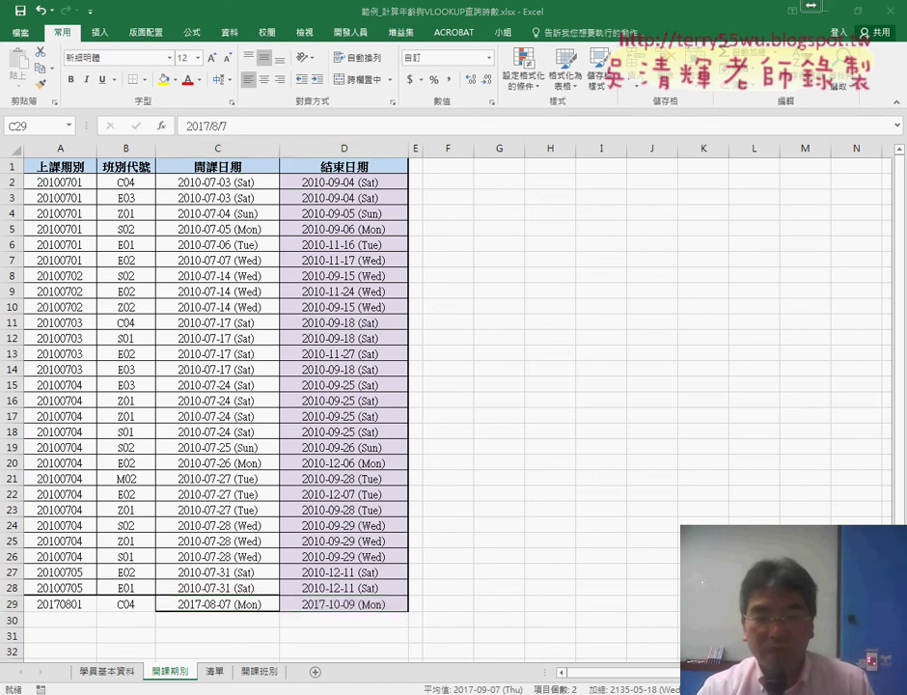
Run 清除 to empty column D, then rerun 結束日期 to refill the end dates
click(328, 647)
click(604, 239)
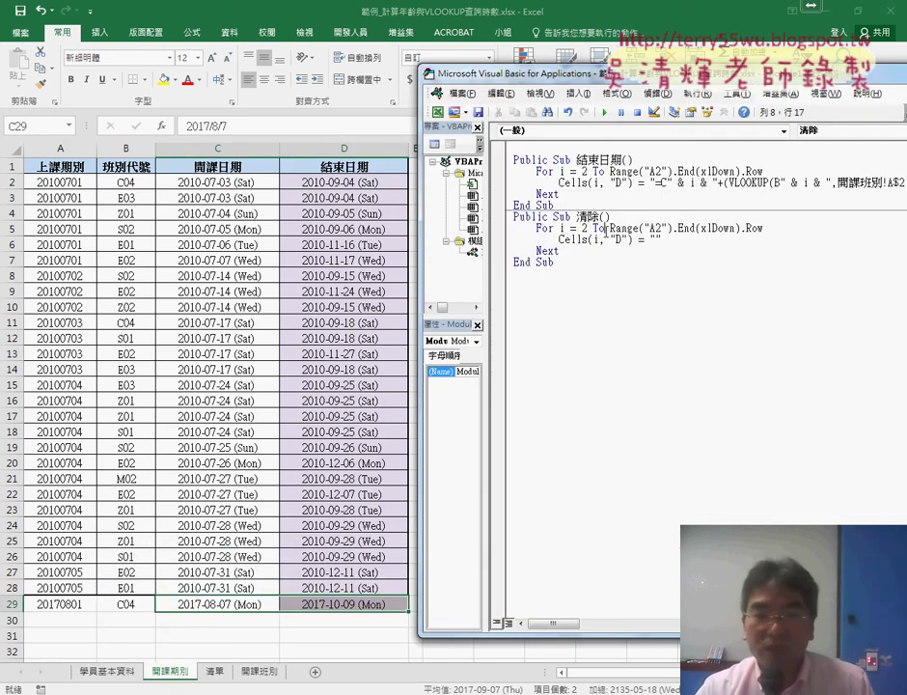
click(605, 112)
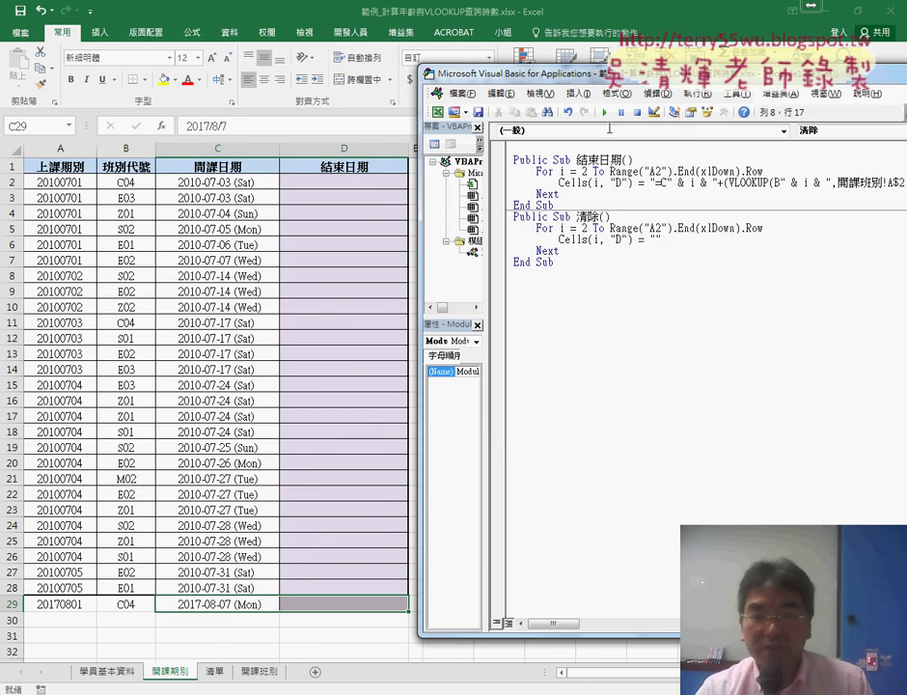
click(597, 181)
click(604, 113)
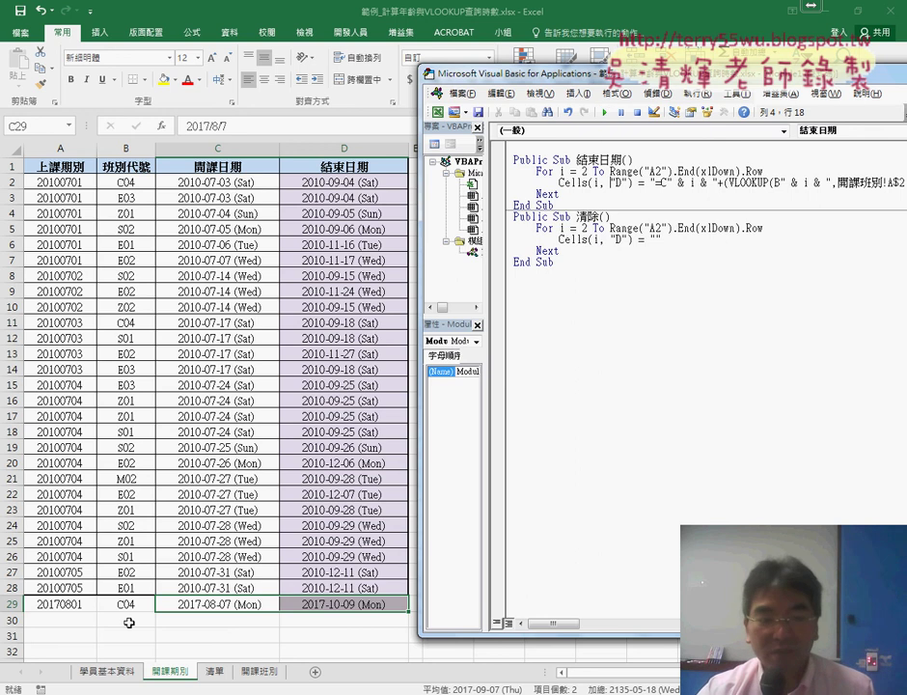
Start row 30 with period 2017081 and class code Z01, leaving C30 and D30 blank
click(70, 621)
text(2)
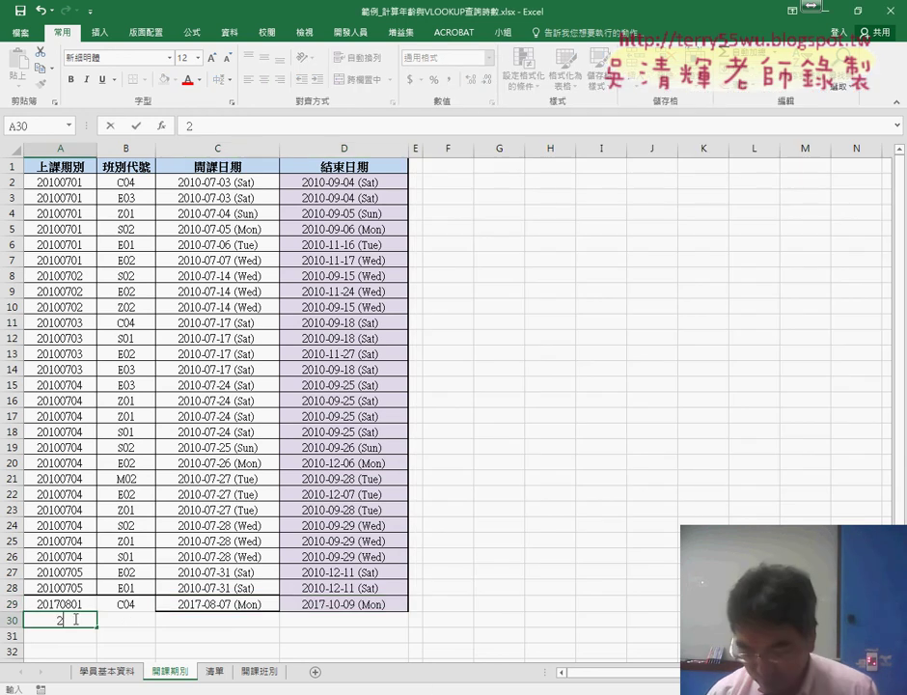
text(017081)
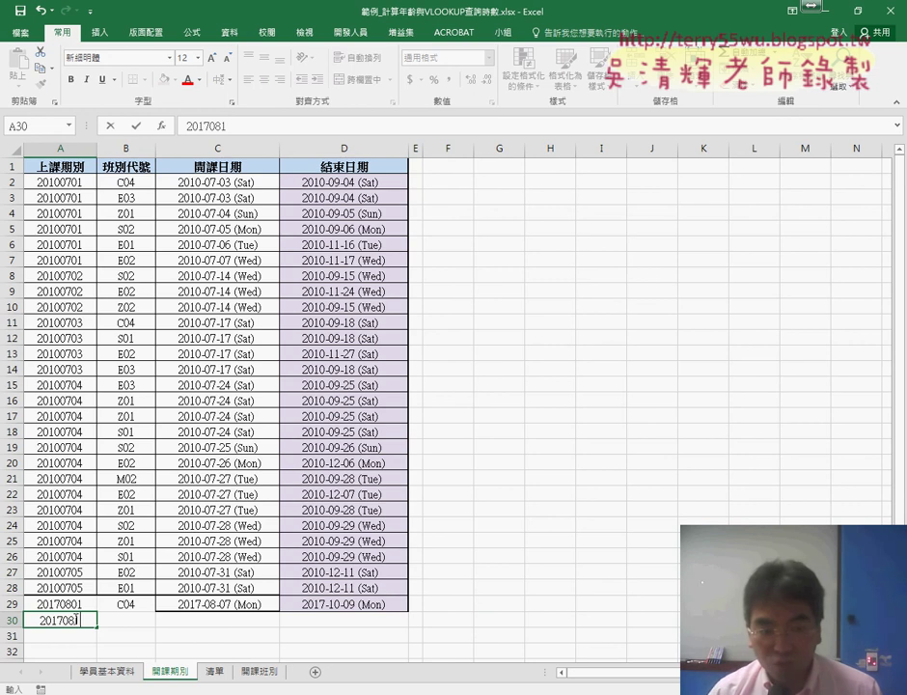
key(Tab)
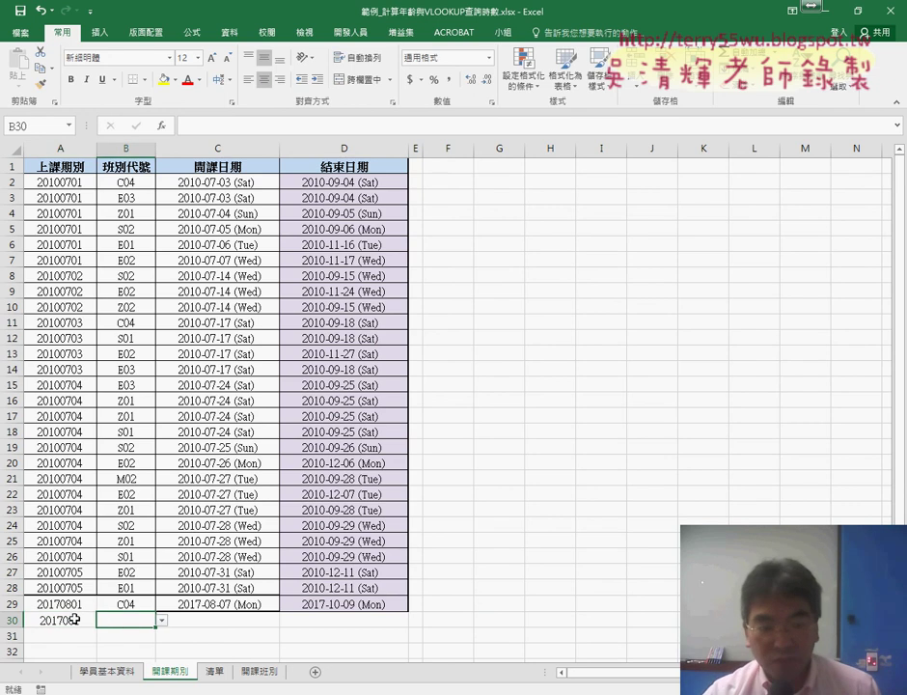
click(162, 620)
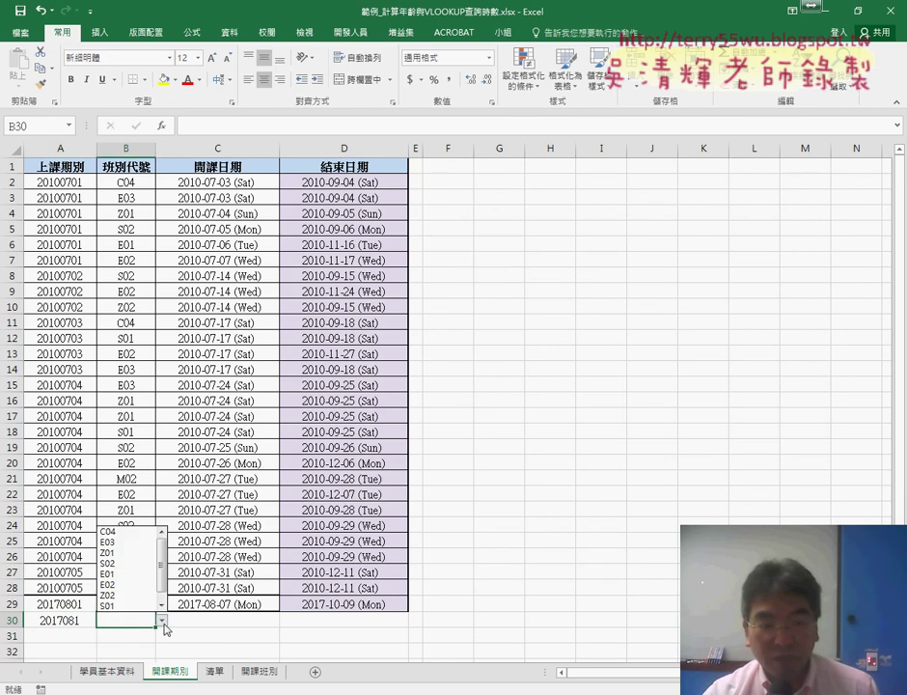
click(132, 559)
click(226, 619)
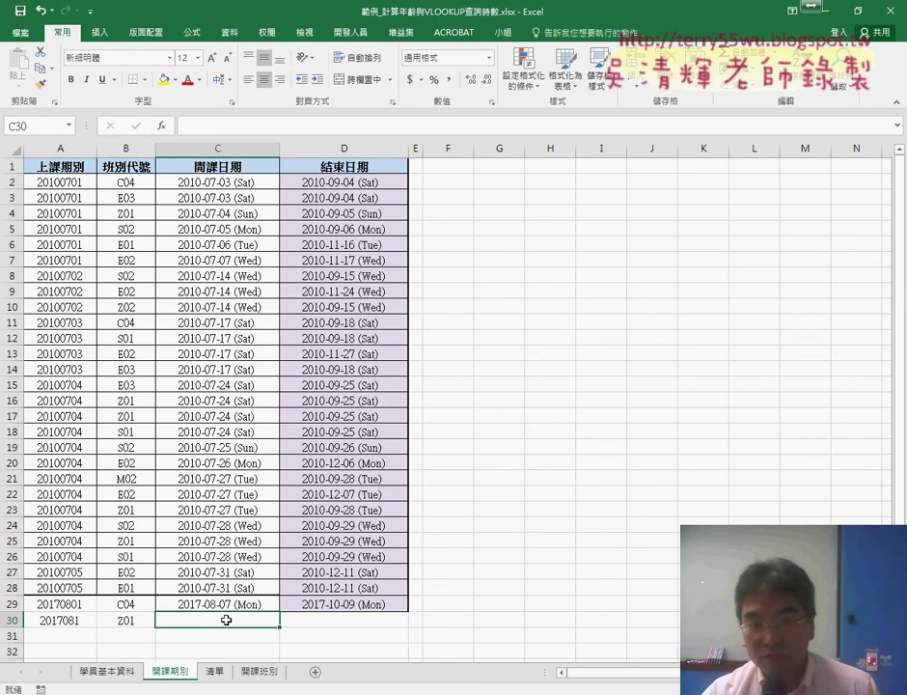
click(343, 624)
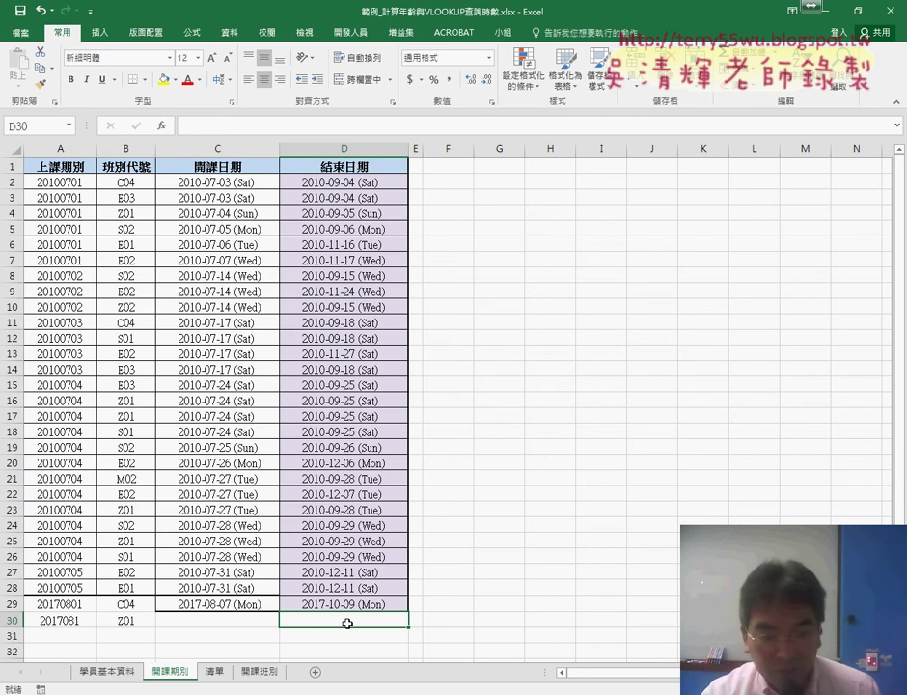
Check the class code lists on the 清單 and 開課班別 sheets and column B of 開課期別
click(214, 671)
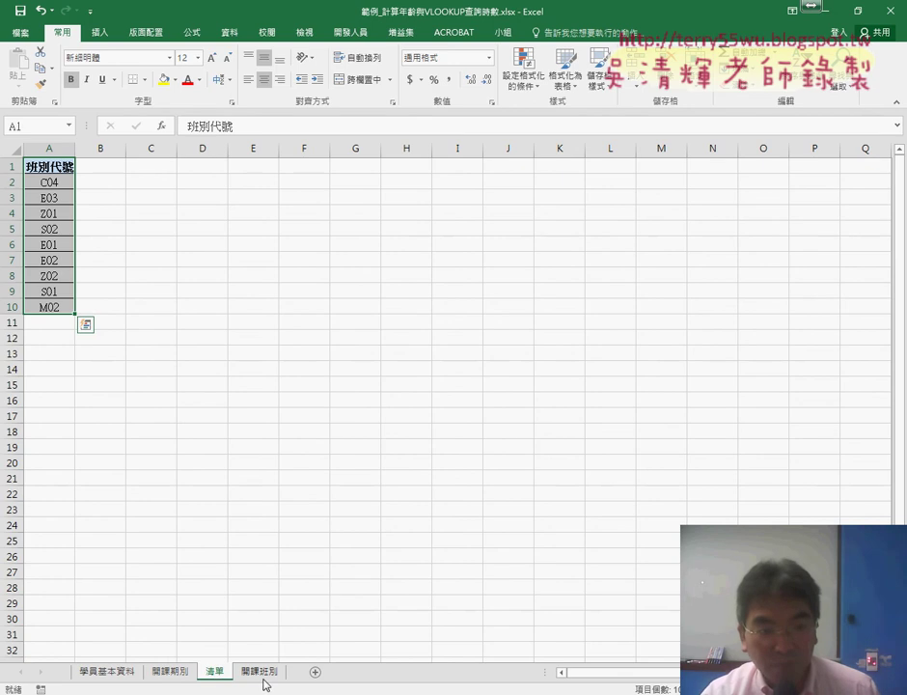
click(261, 672)
click(50, 150)
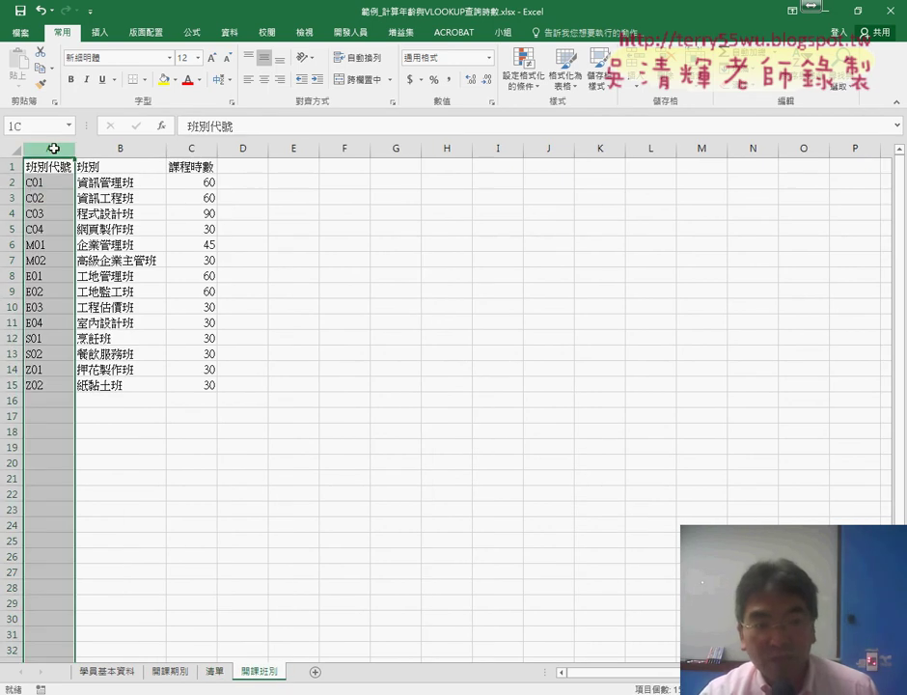
click(214, 671)
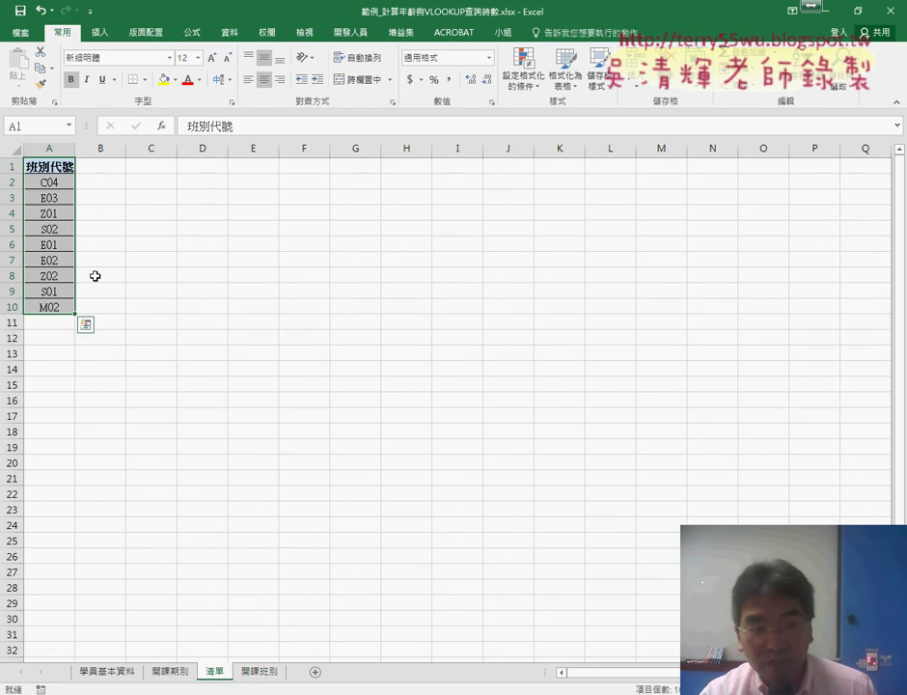
click(175, 678)
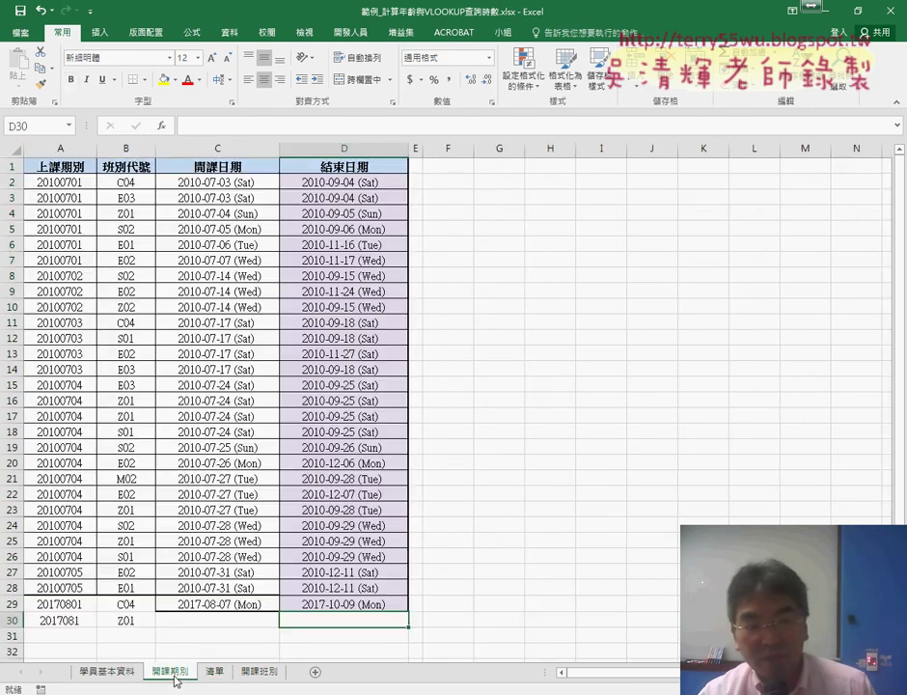
click(126, 149)
click(137, 179)
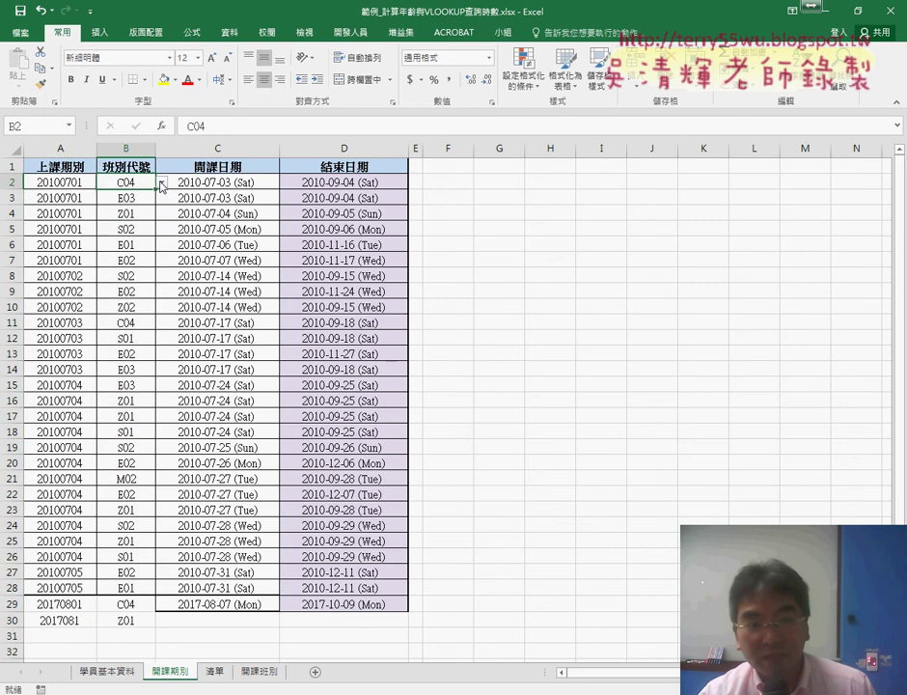
click(127, 148)
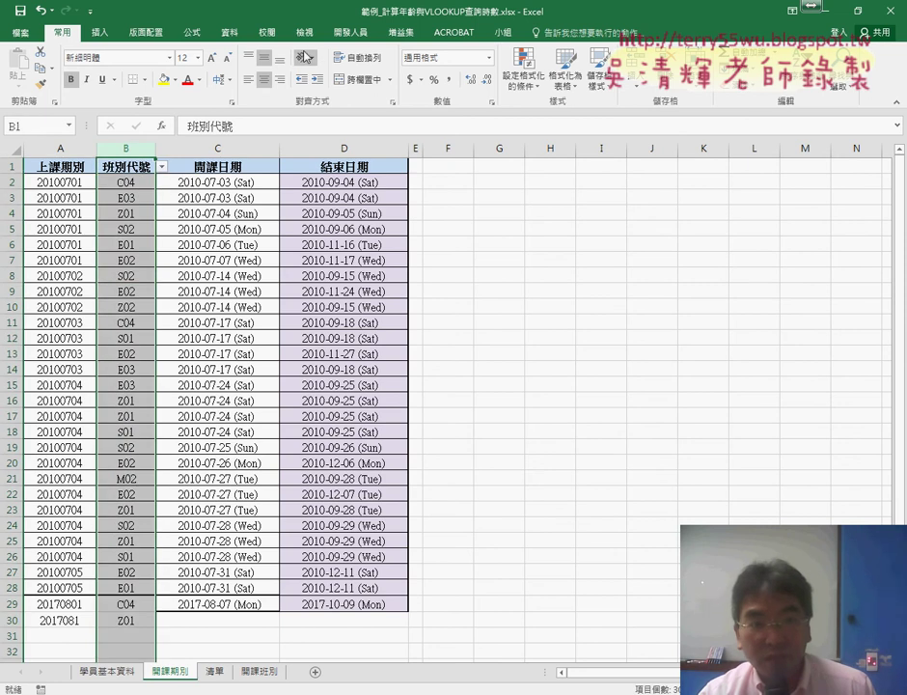
Review column B's data validation, keeping List with the 班別代號 source, and confirm it
click(228, 31)
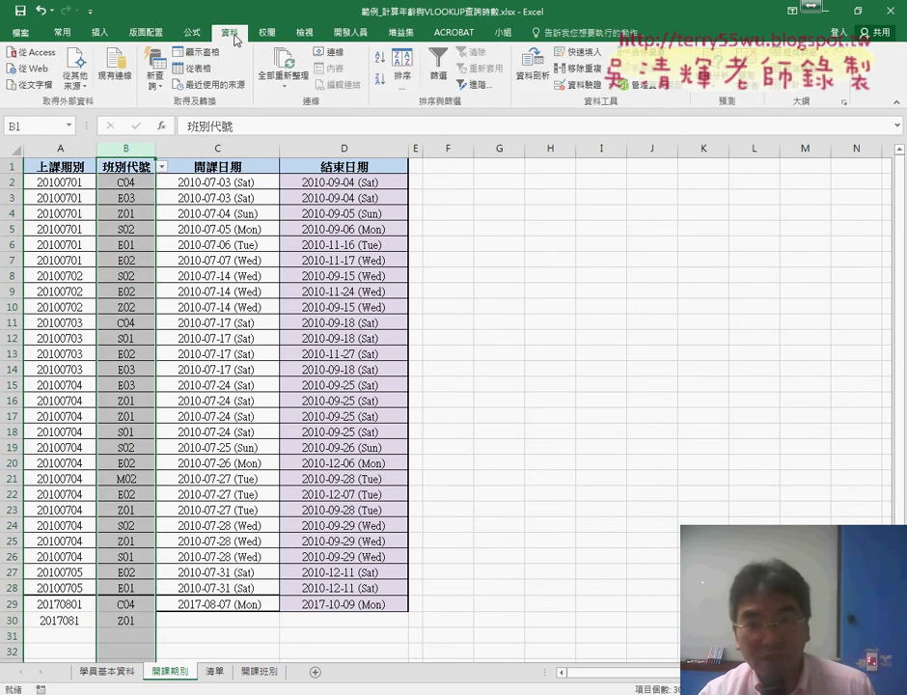
click(582, 85)
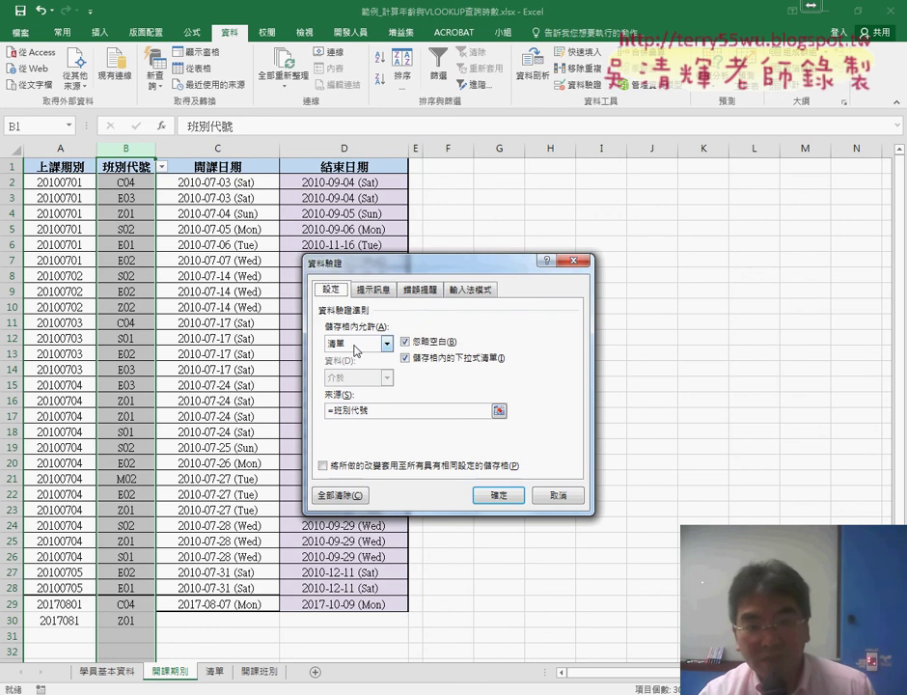
click(357, 350)
click(358, 386)
click(374, 412)
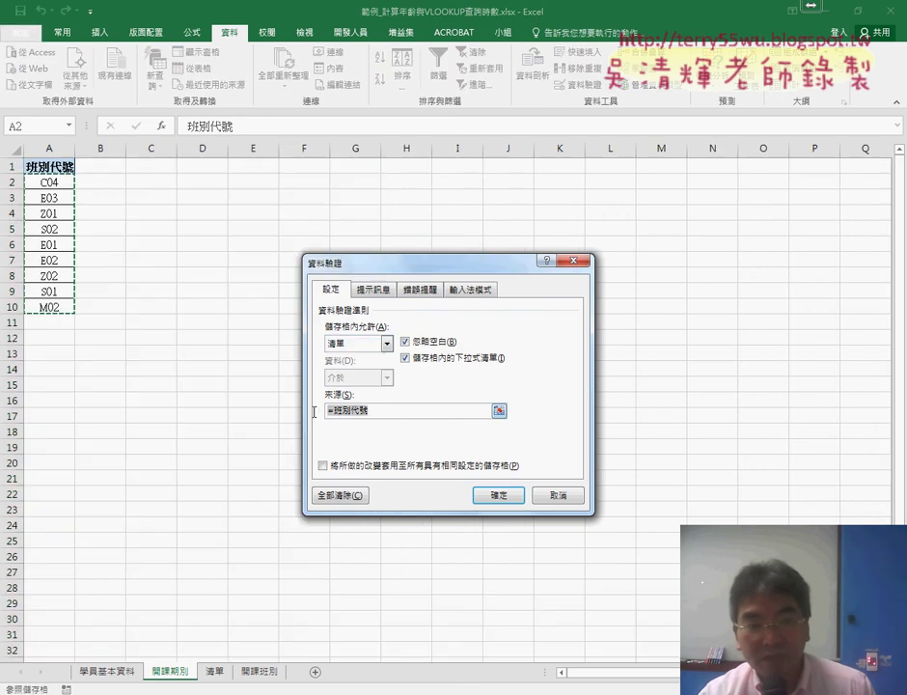
click(498, 495)
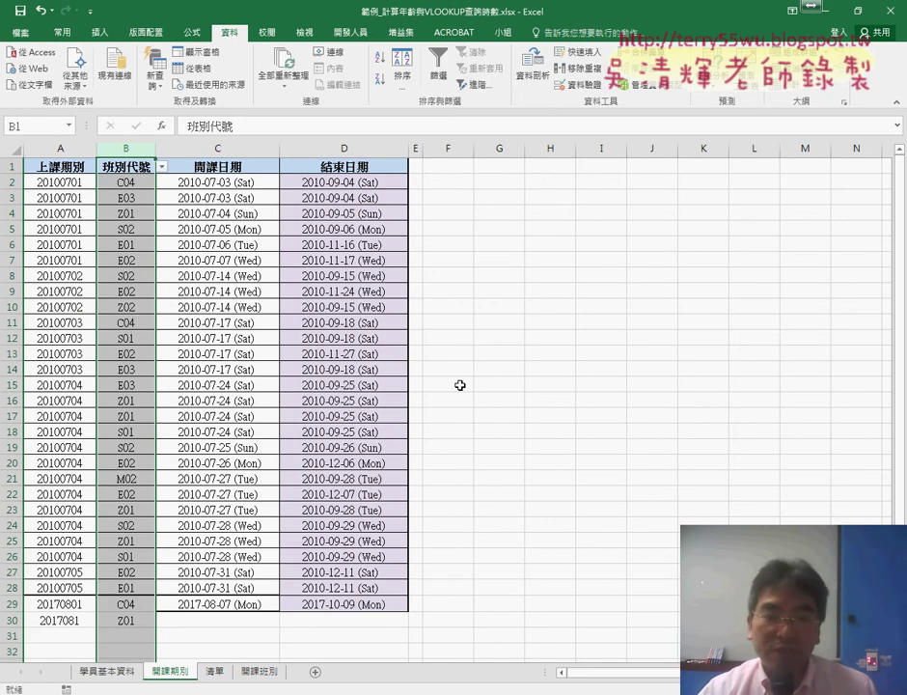
Select all the macro code in the VBA editor, check the Google Docs notes, then return to Excel
mouse_move(296, 684)
click(365, 612)
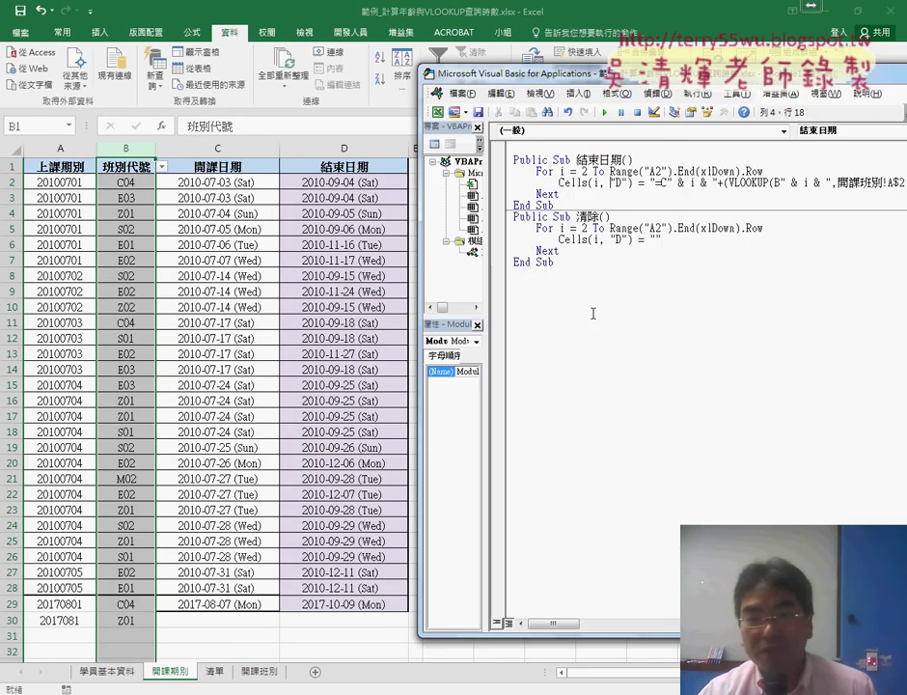
drag(602, 274, 513, 160)
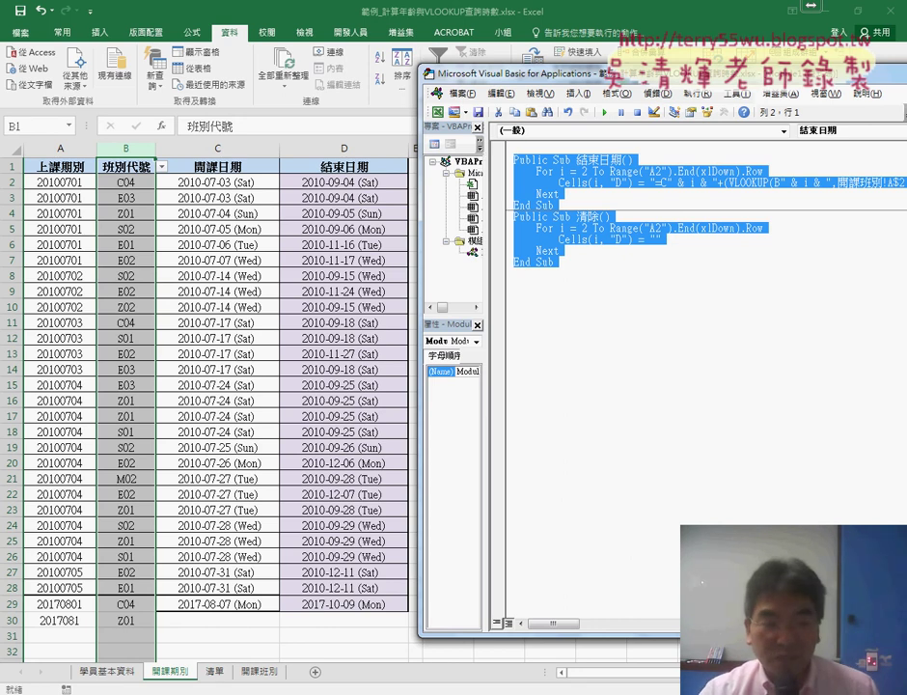
click(106, 637)
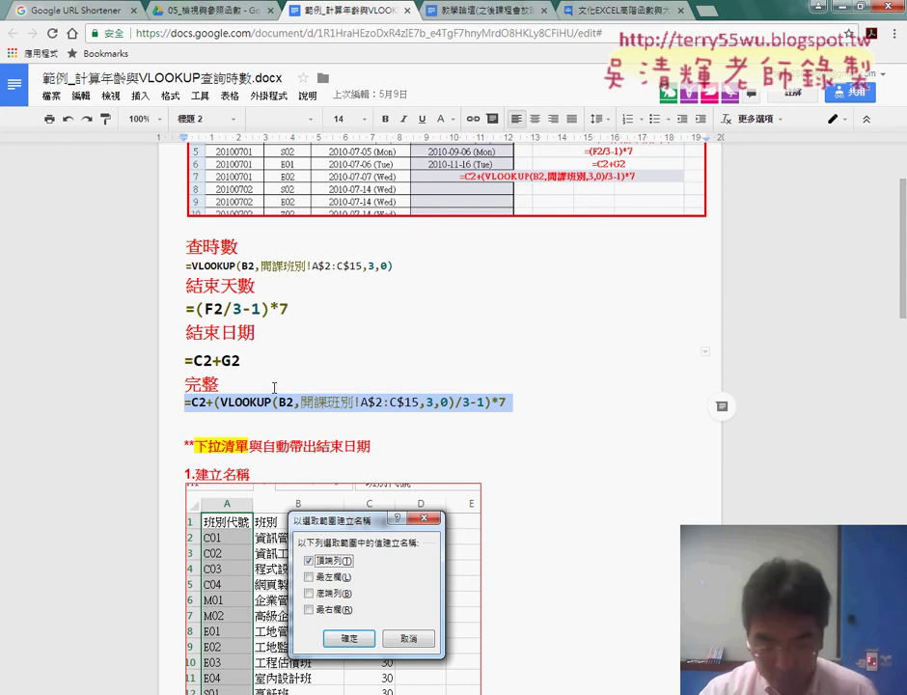
key(alt+Tab)
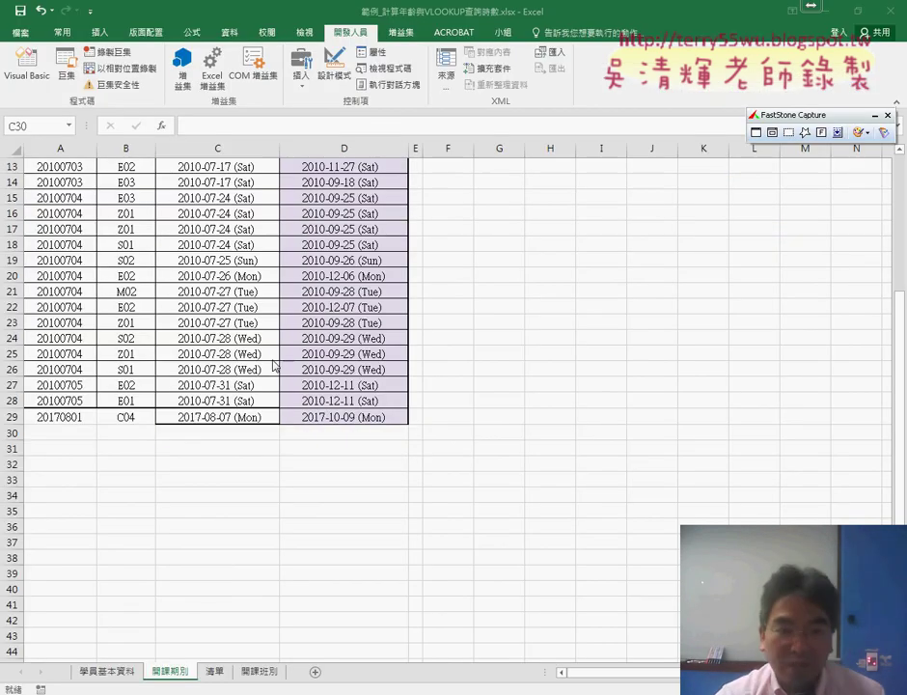
Copy period 20170801 down into A30 and choose class code E01 in B30
click(237, 434)
click(47, 431)
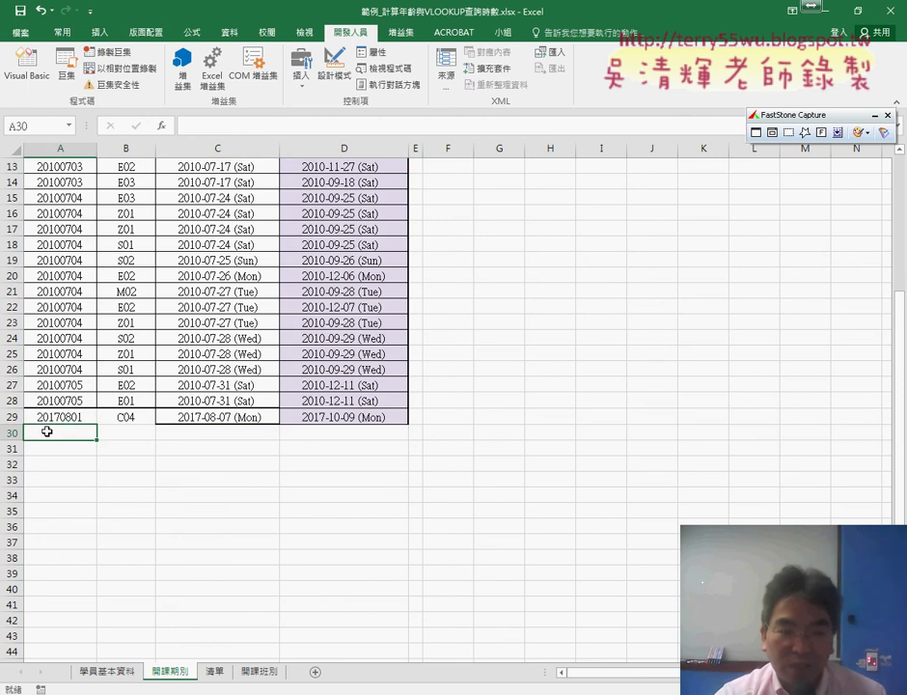
click(64, 416)
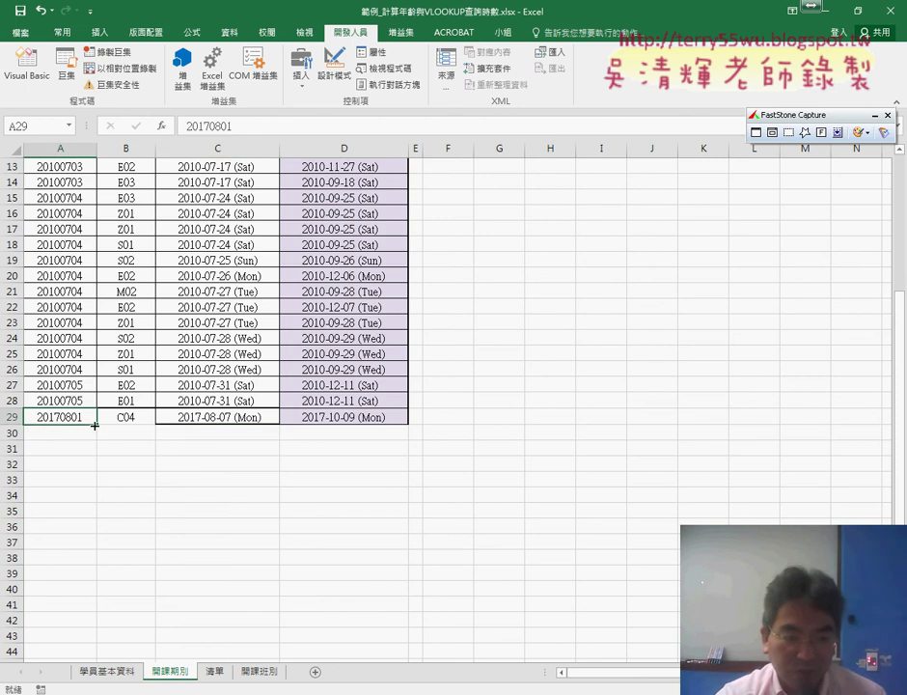
drag(95, 425, 96, 440)
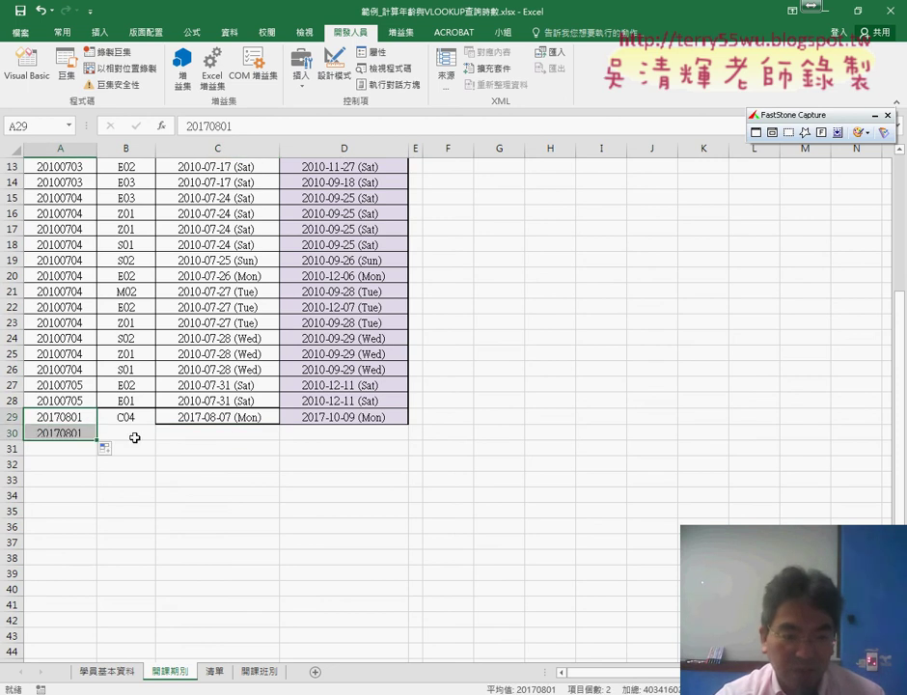
click(141, 435)
click(161, 433)
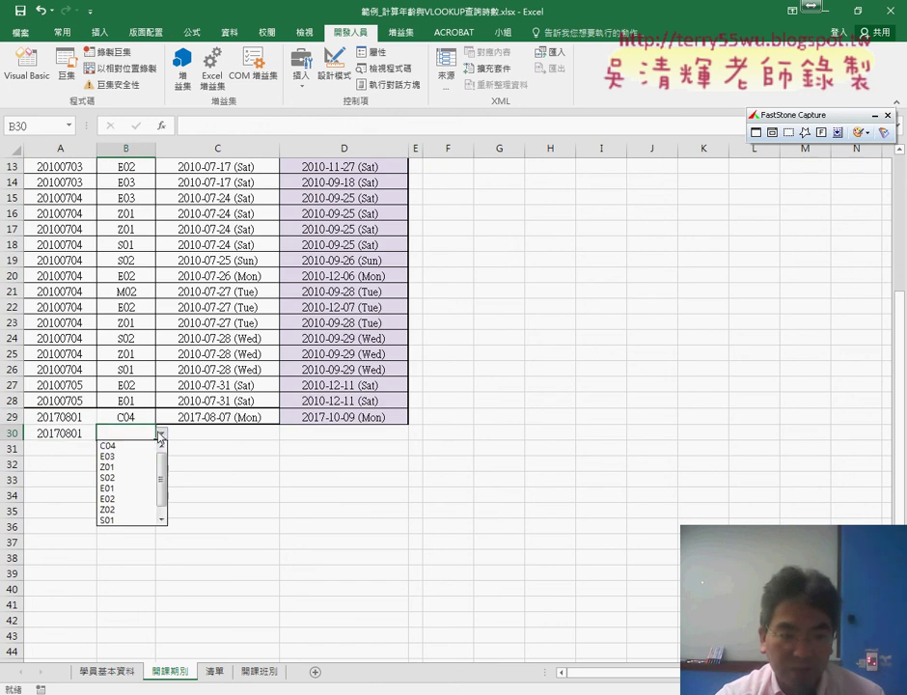
click(143, 487)
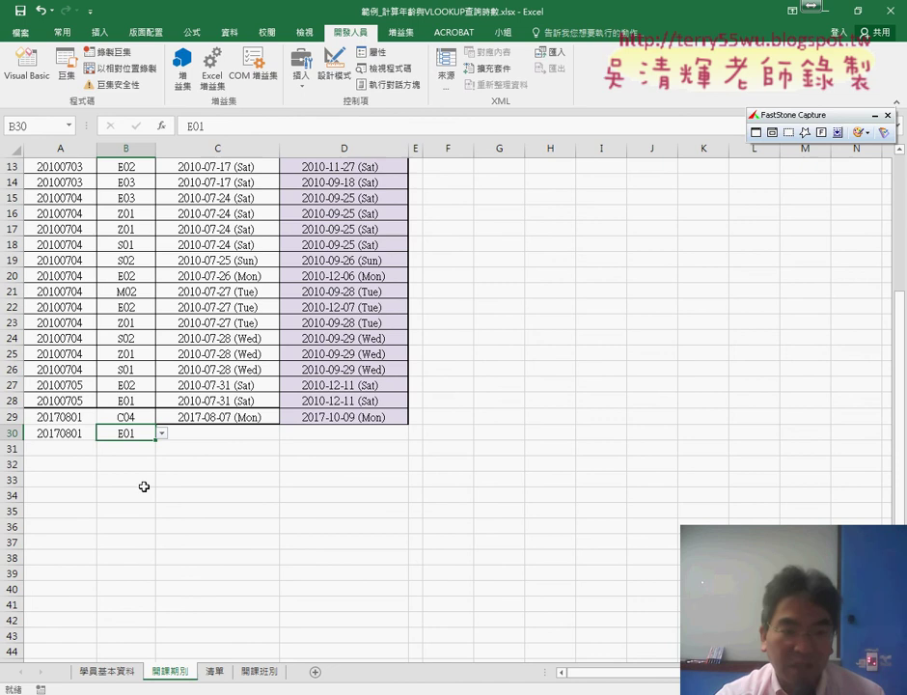
Enter start date 2017/8/19 in C30 and select D30
click(240, 438)
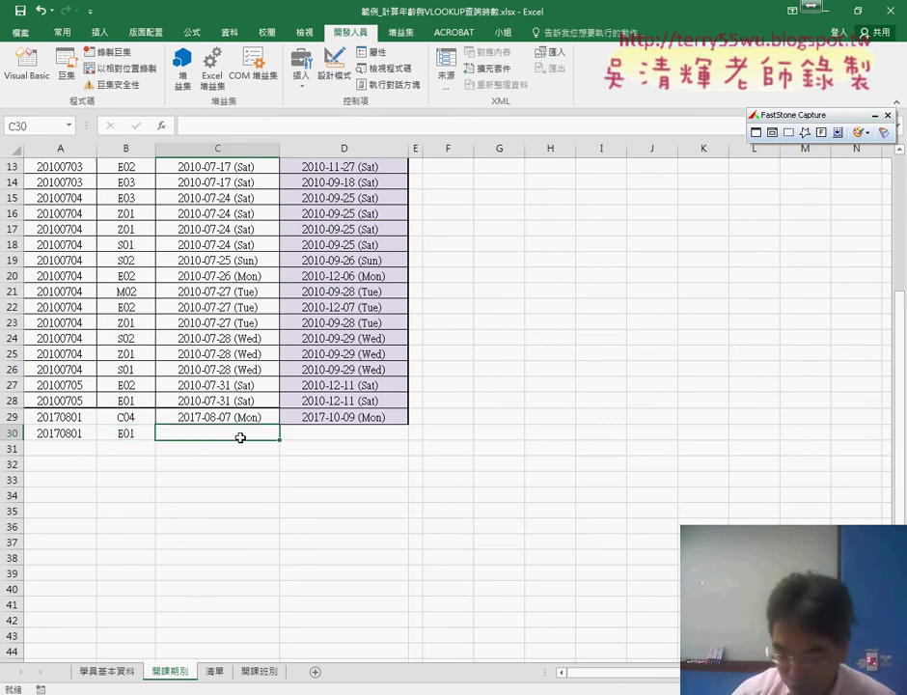
text(20)
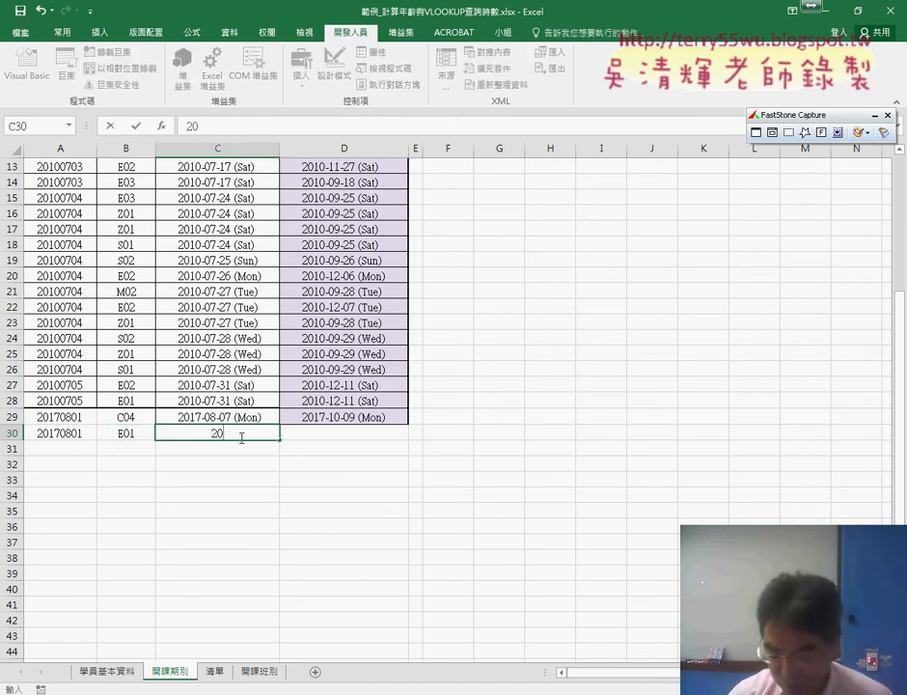
text(17)
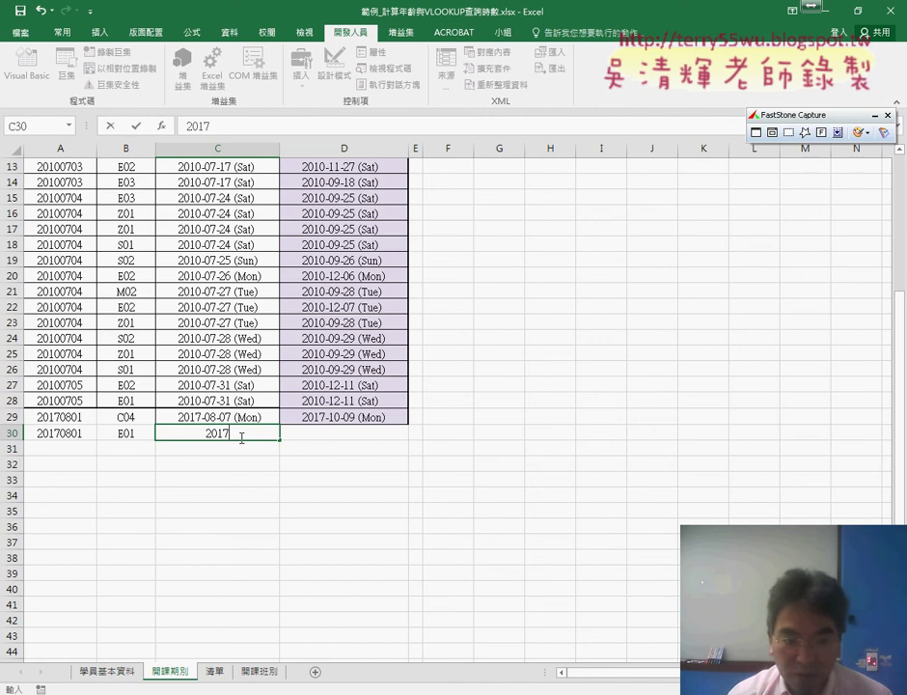
text(/)
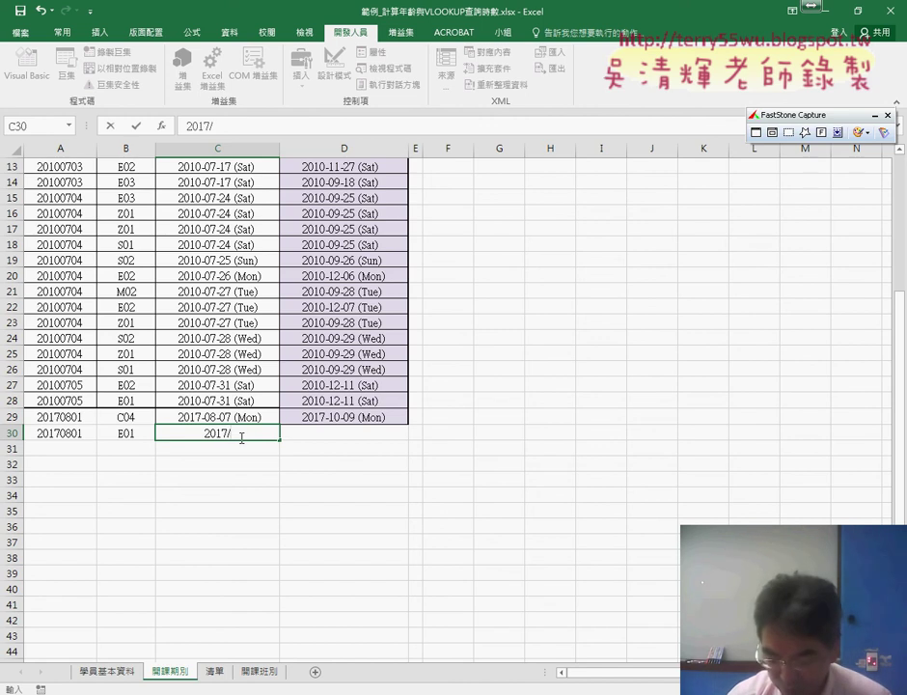
text(8/19)
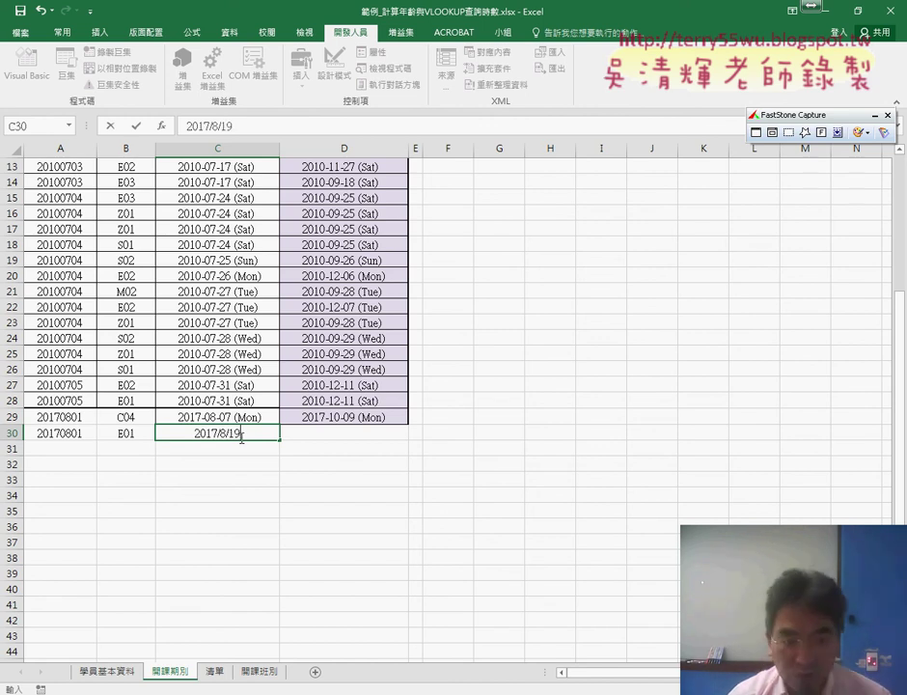
key(Return)
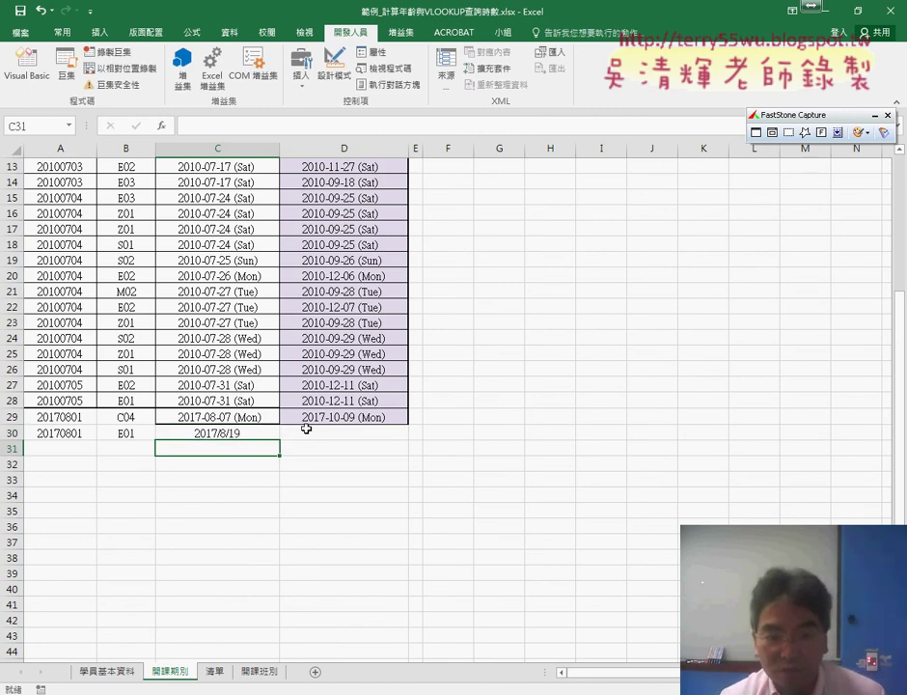
click(334, 432)
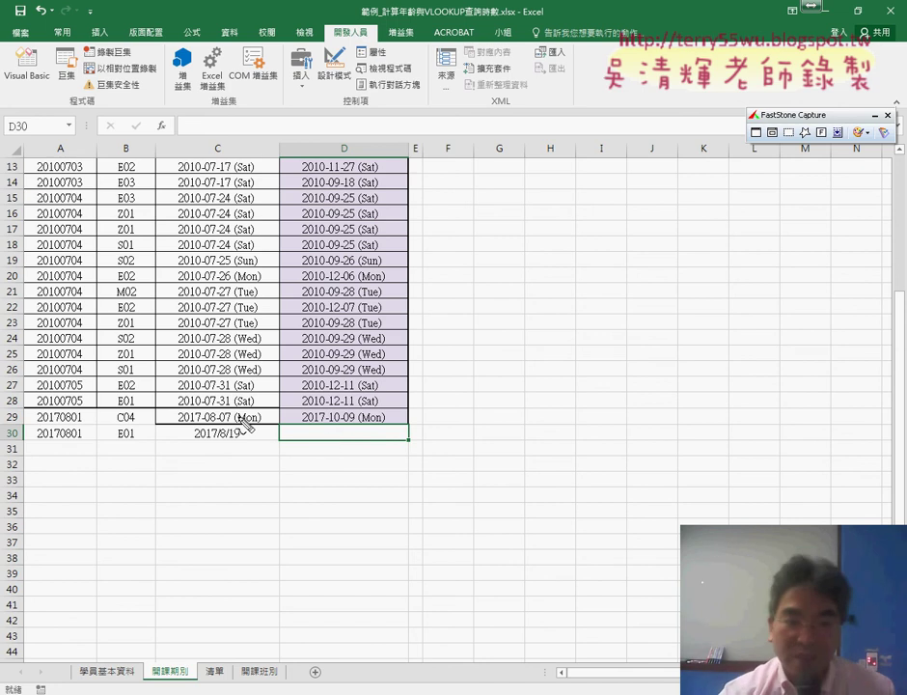
drag(249, 423, 228, 450)
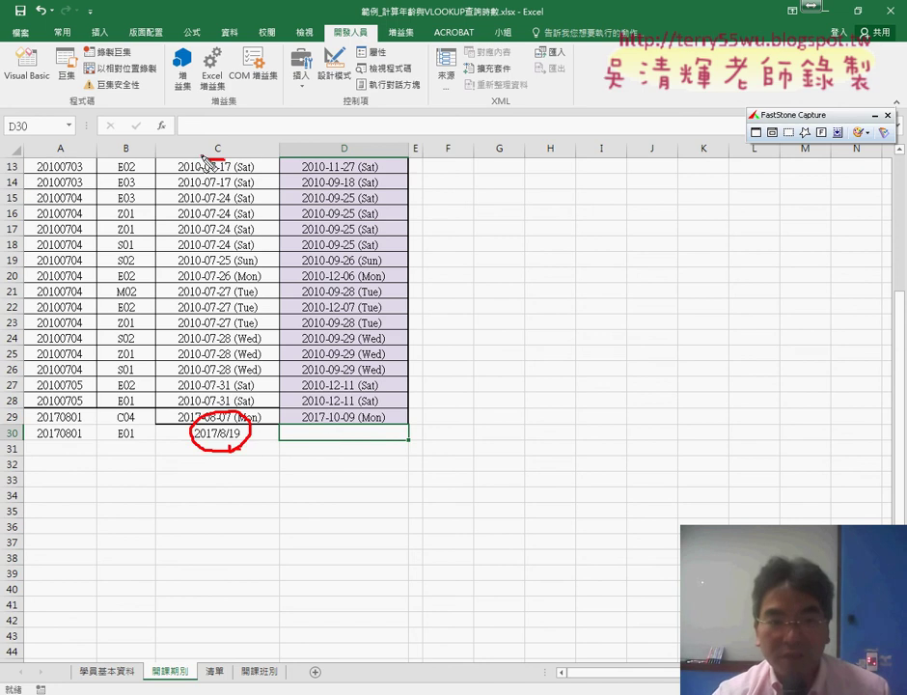
drag(205, 158, 216, 158)
key(Escape)
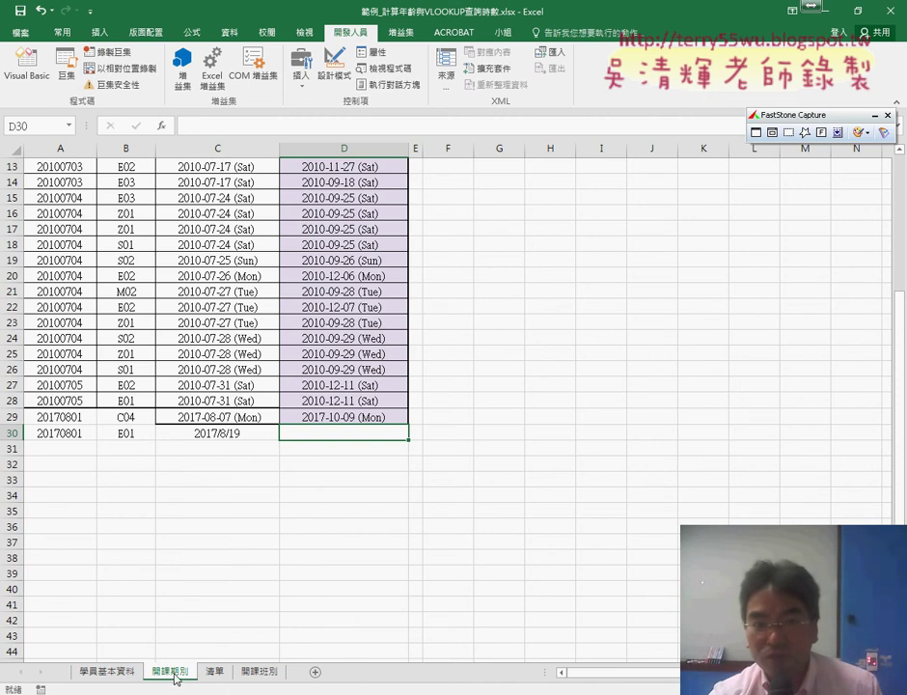
Open the VBA editor and the code window for the 開課期別 sheet
click(27, 63)
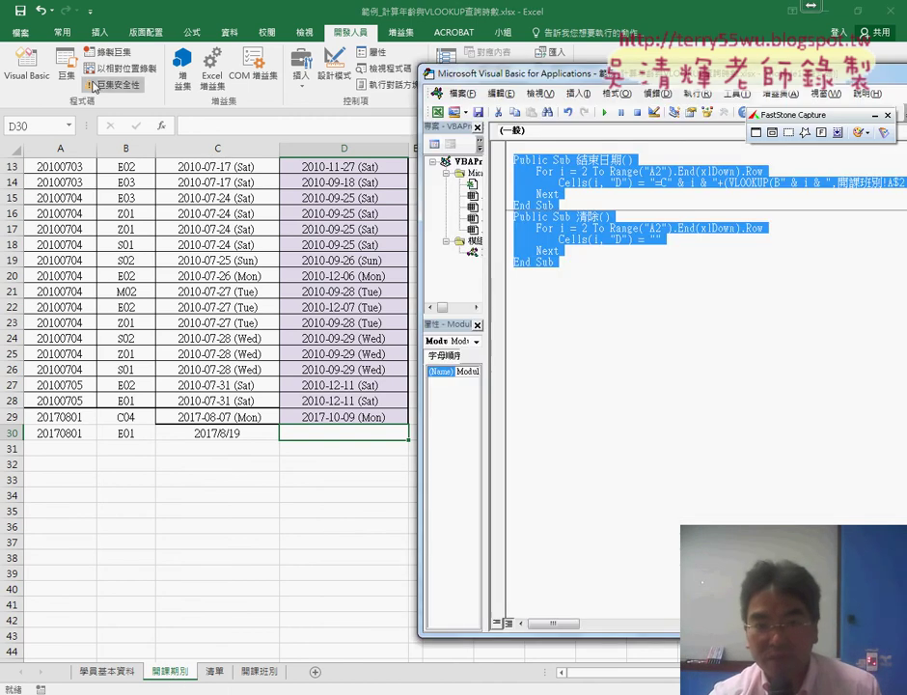
drag(482, 223, 585, 223)
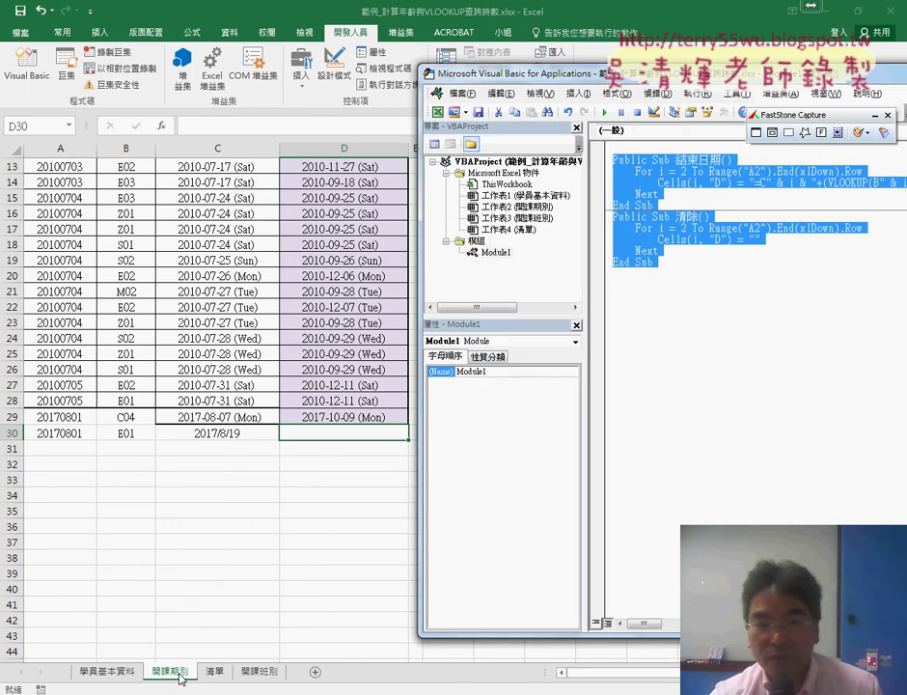
click(545, 206)
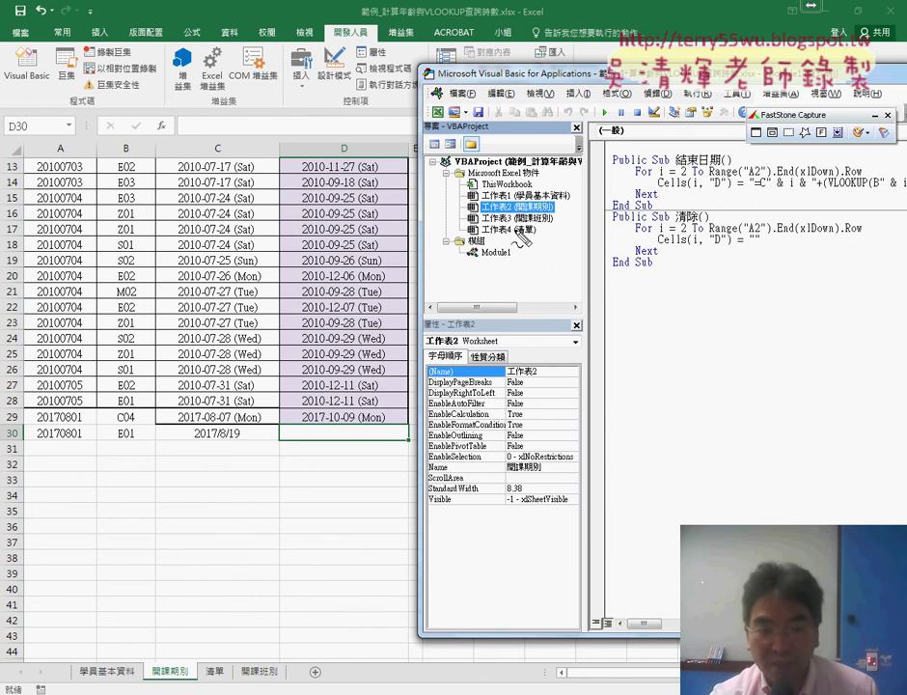
drag(147, 679, 155, 664)
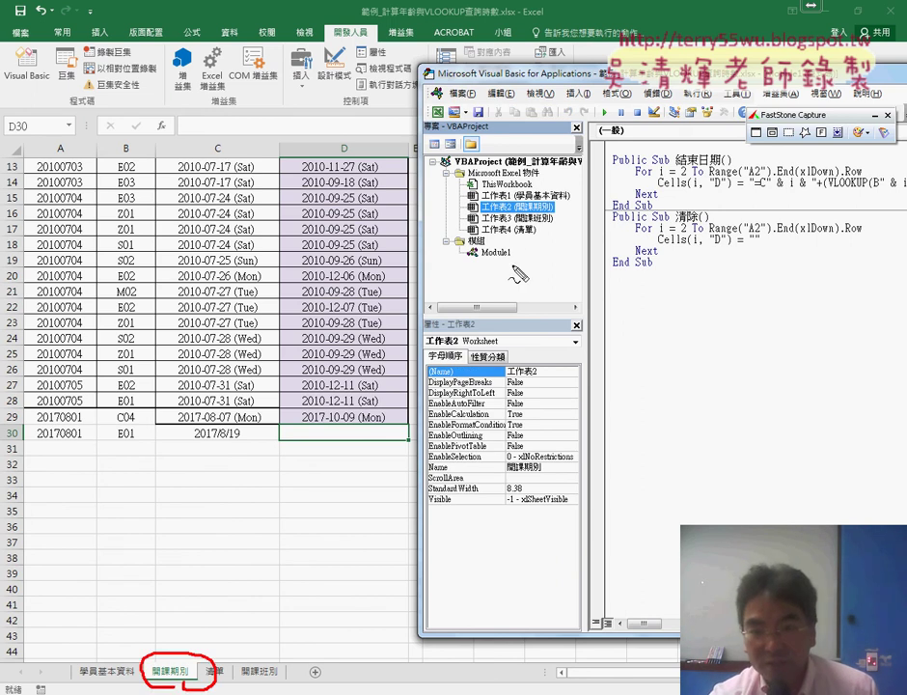
mouse_move(479, 218)
mouse_down()
mouse_move(494, 195)
mouse_move(500, 218)
mouse_up()
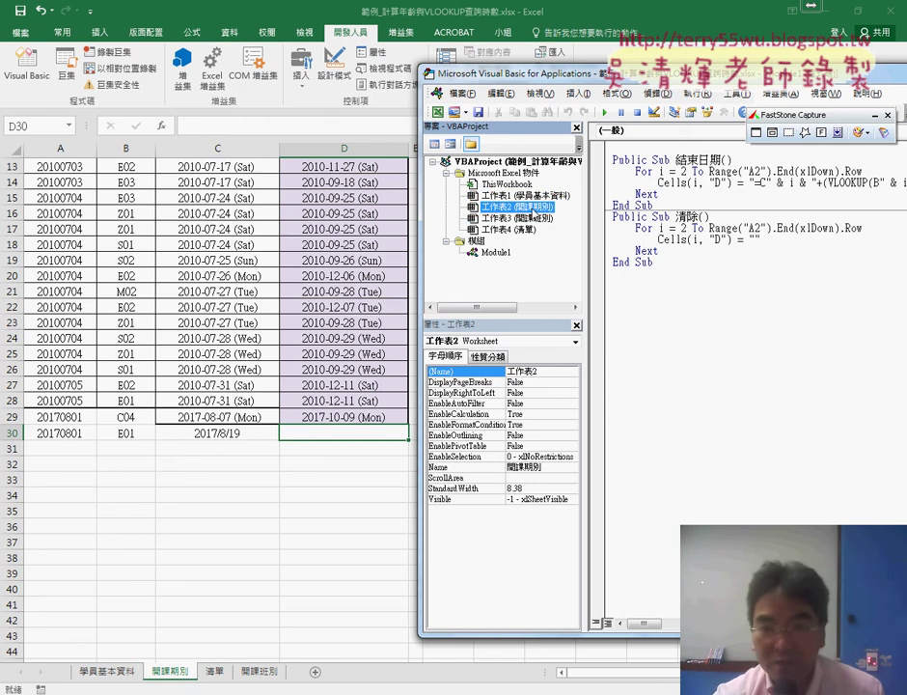
key(Escape)
double_click(529, 209)
Add a Worksheet_Change event procedure and delete the generated SelectionChange stub
click(617, 130)
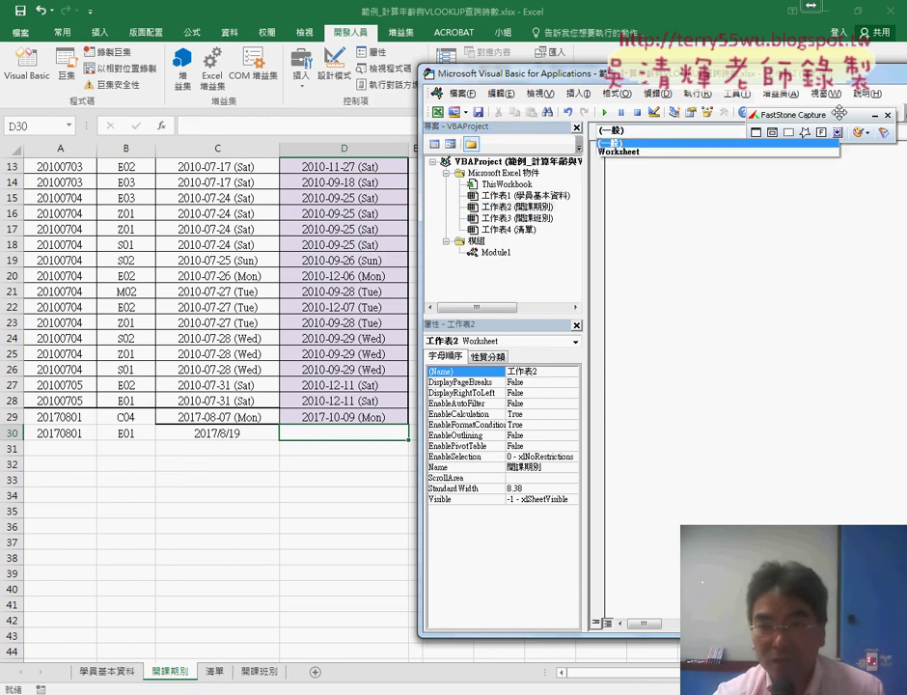
click(657, 130)
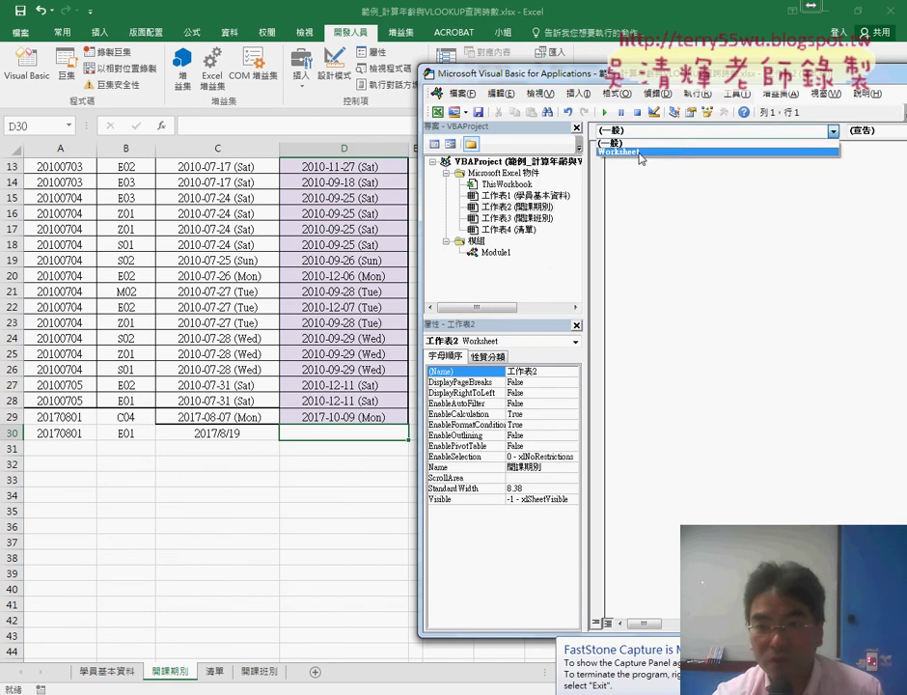
click(641, 157)
drag(502, 73, 301, 72)
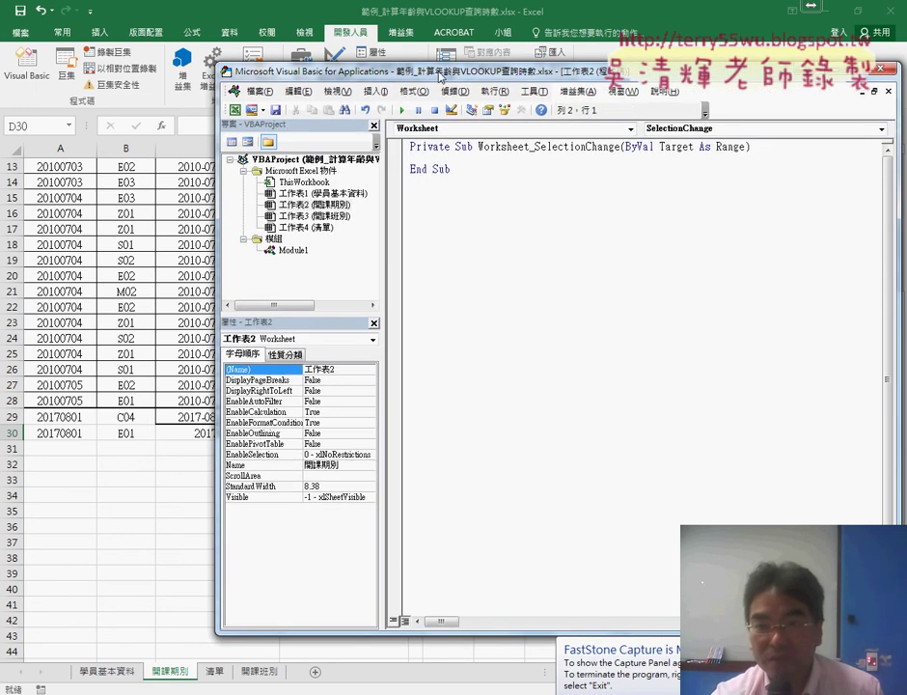
click(714, 130)
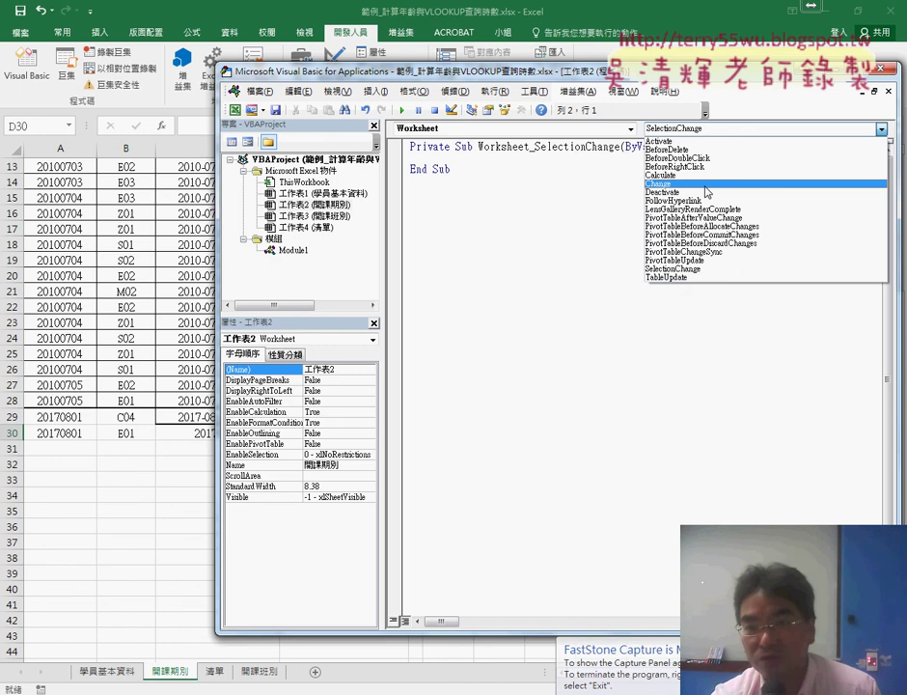
click(664, 184)
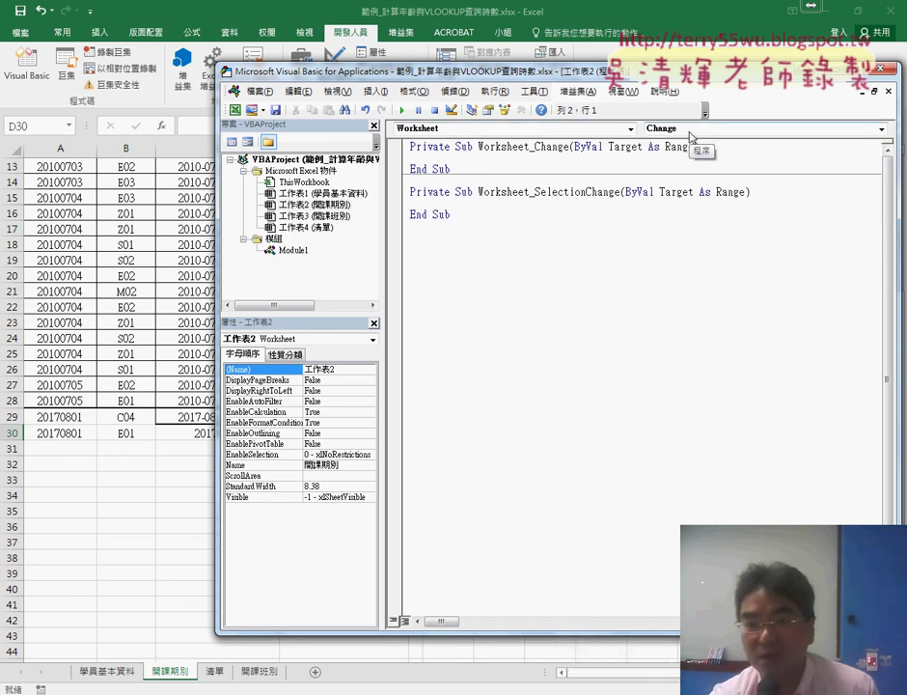
drag(455, 213, 407, 186)
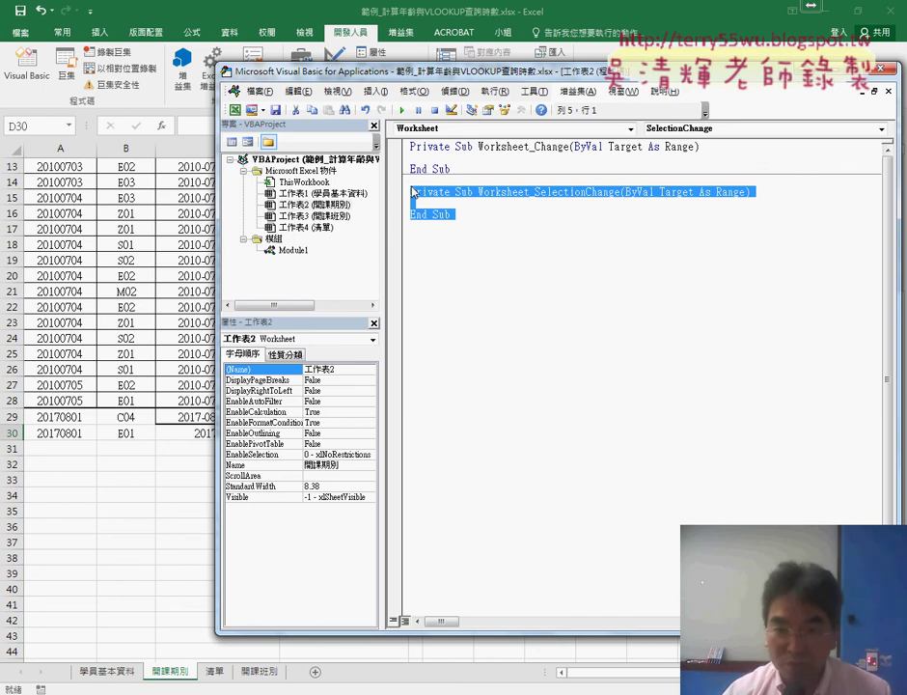
key(Delete)
Add an empty If Target.Column = 3 Then … End If block inside Worksheet_Change
click(434, 157)
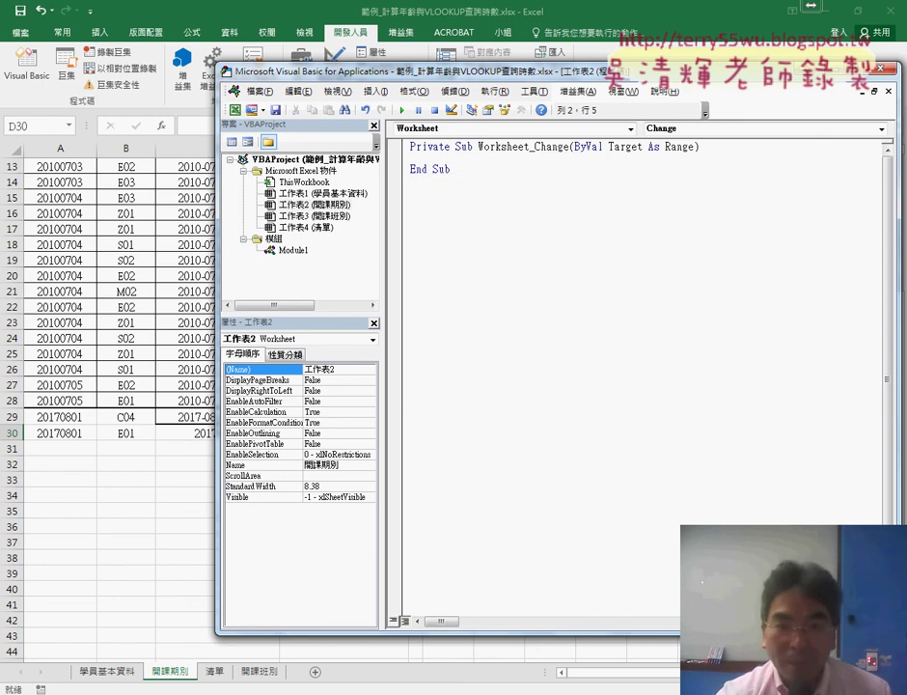
drag(355, 83, 457, 82)
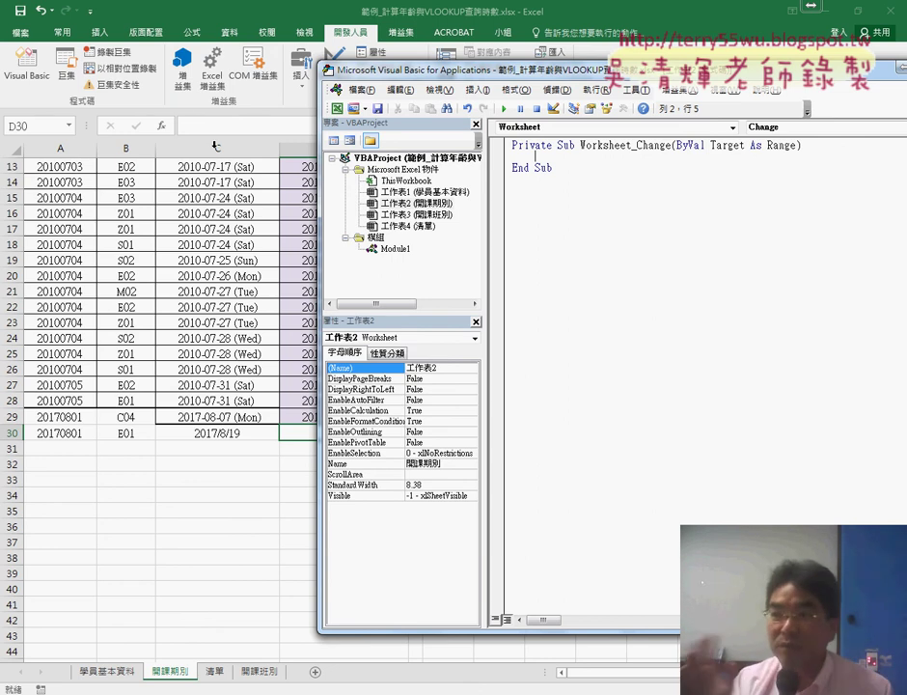
text(if ta)
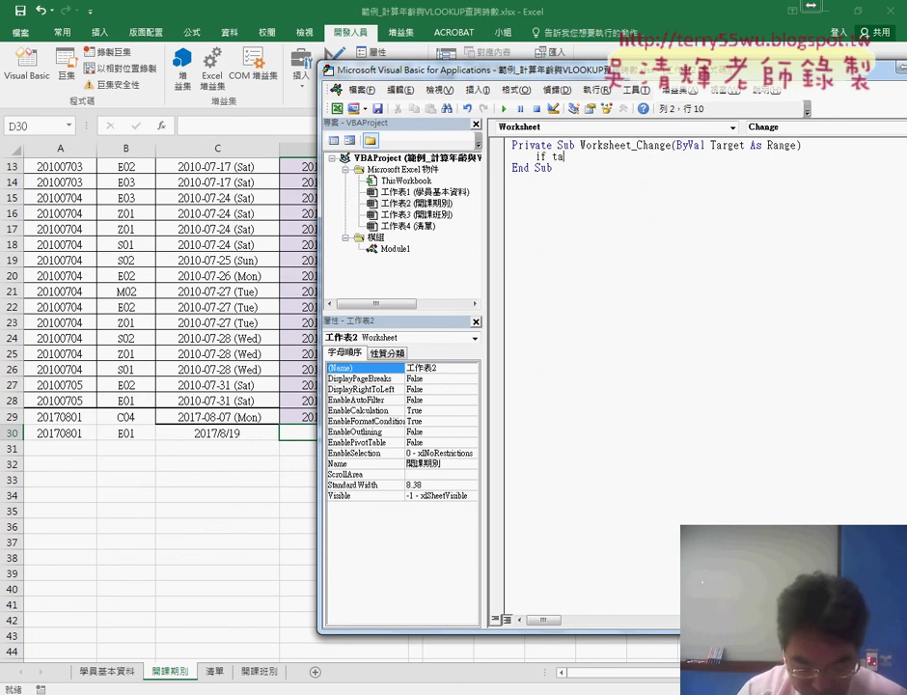
text( rg)
text(.c)
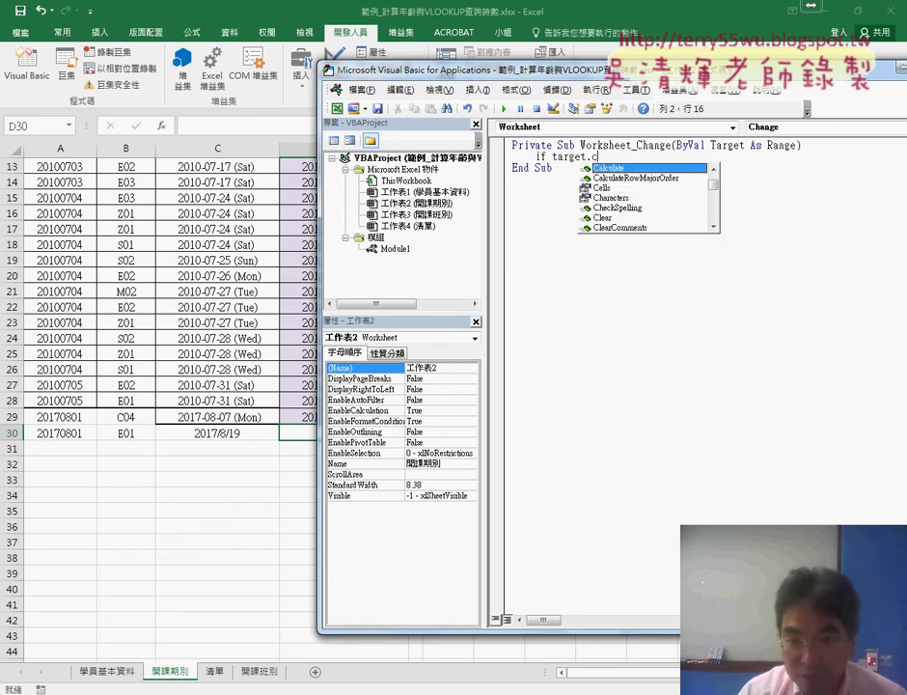
text(o )
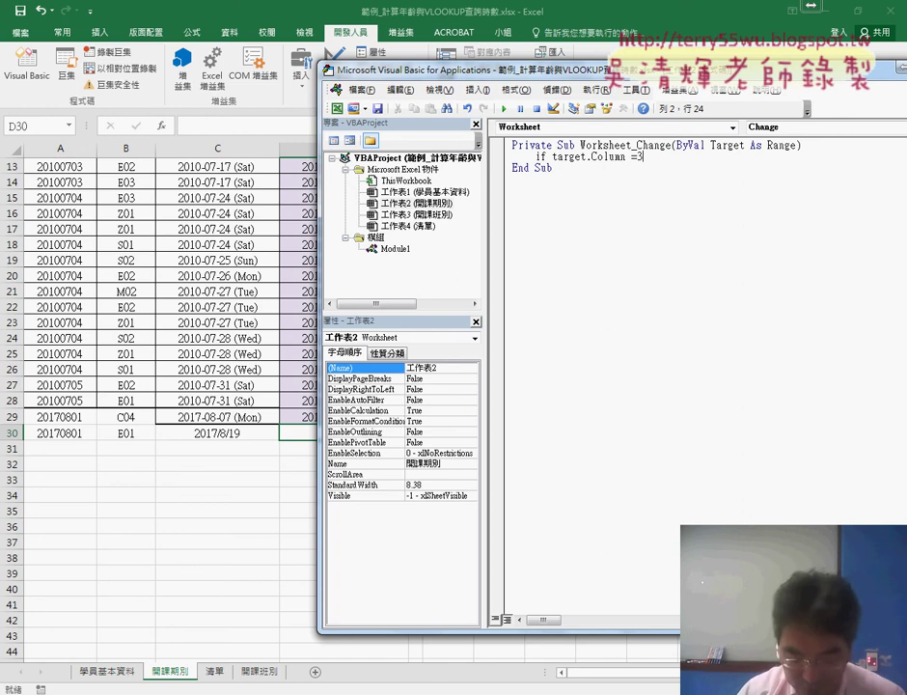
text( hen)
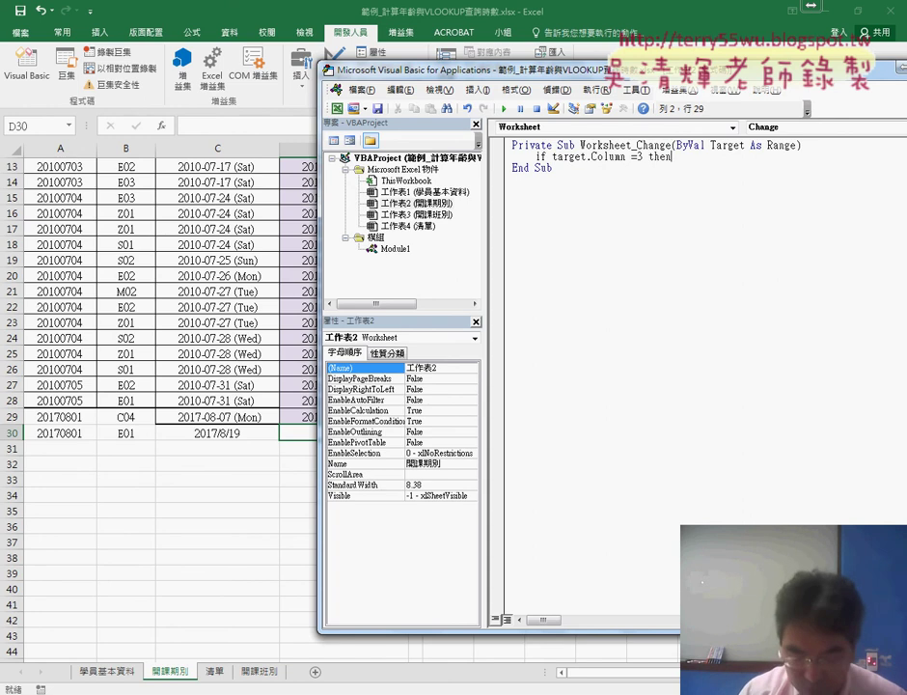
key(Return)
key(Return)
text(e)
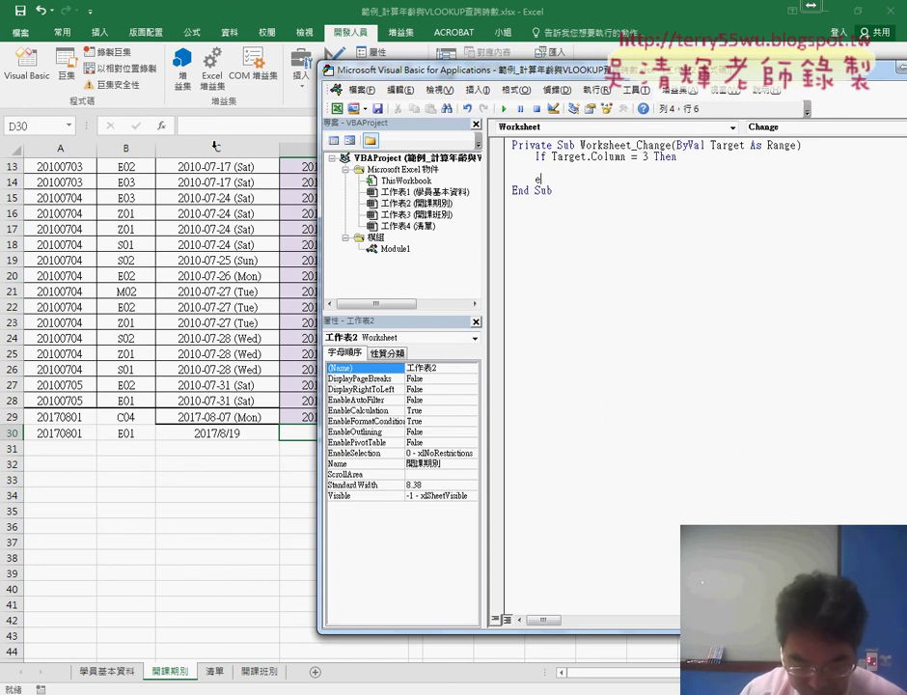
text(nd if)
key(Up)
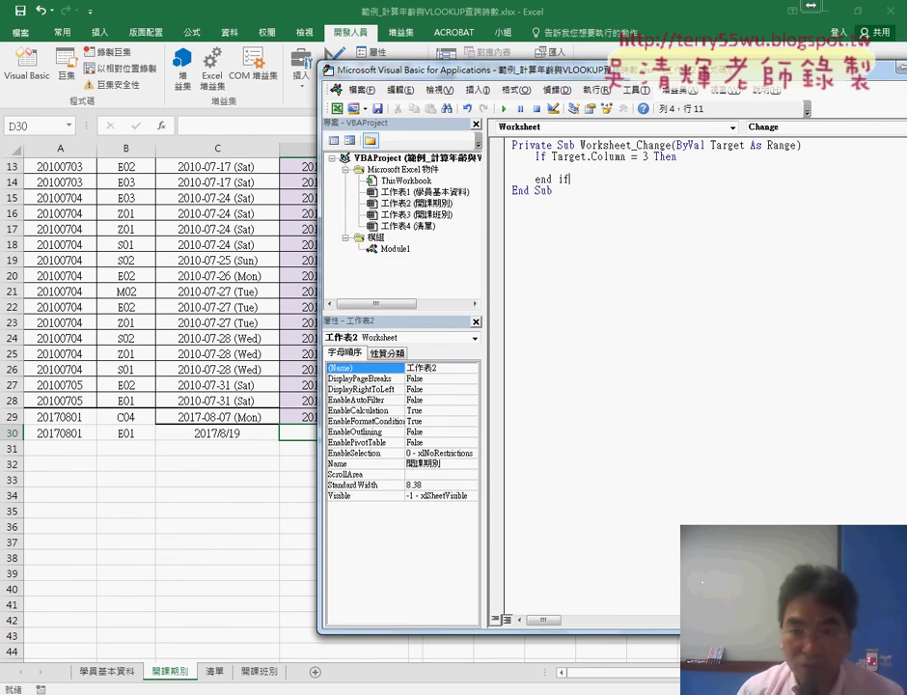
key(Tab)
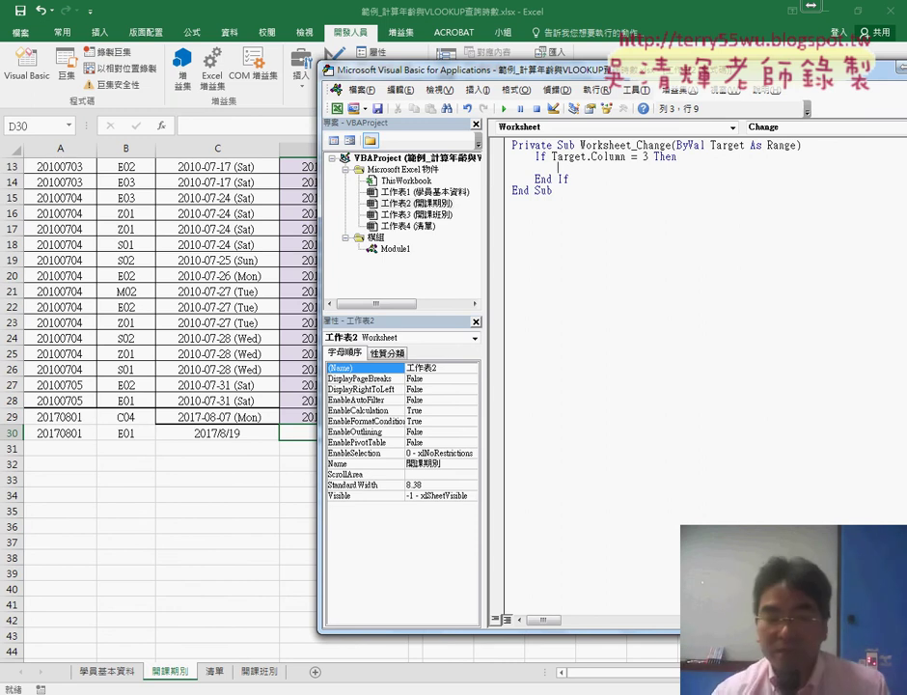
Clear the 2017/8/19 start date from C30 and return to the VBA editor
click(230, 433)
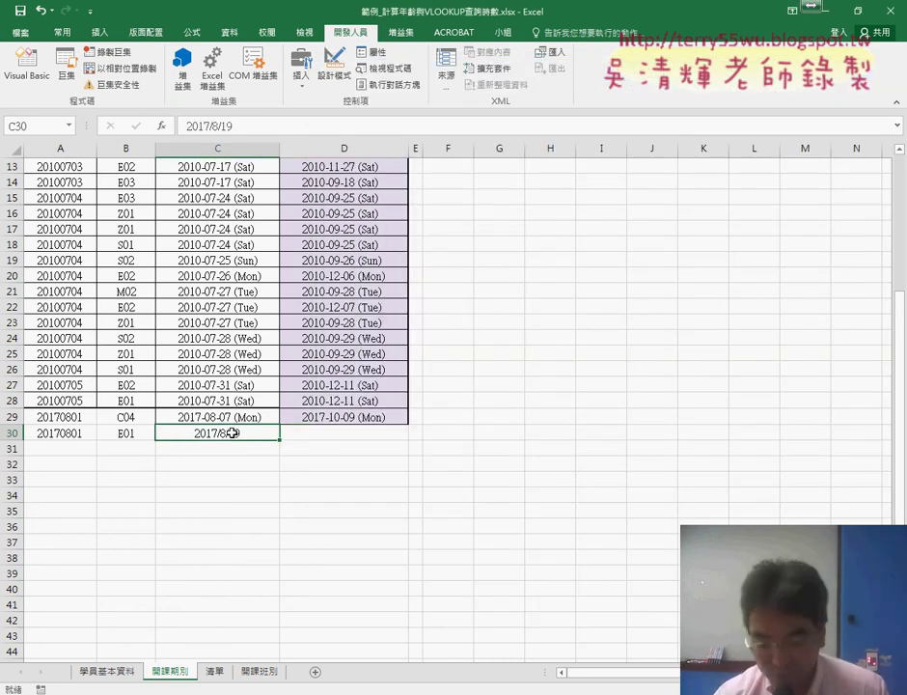
key(Delete)
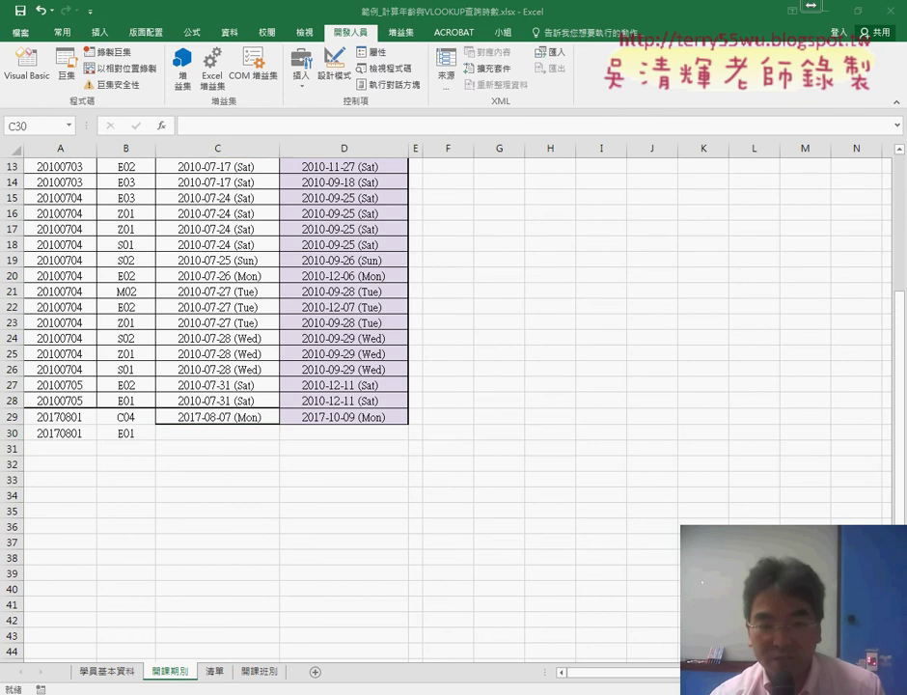
click(339, 608)
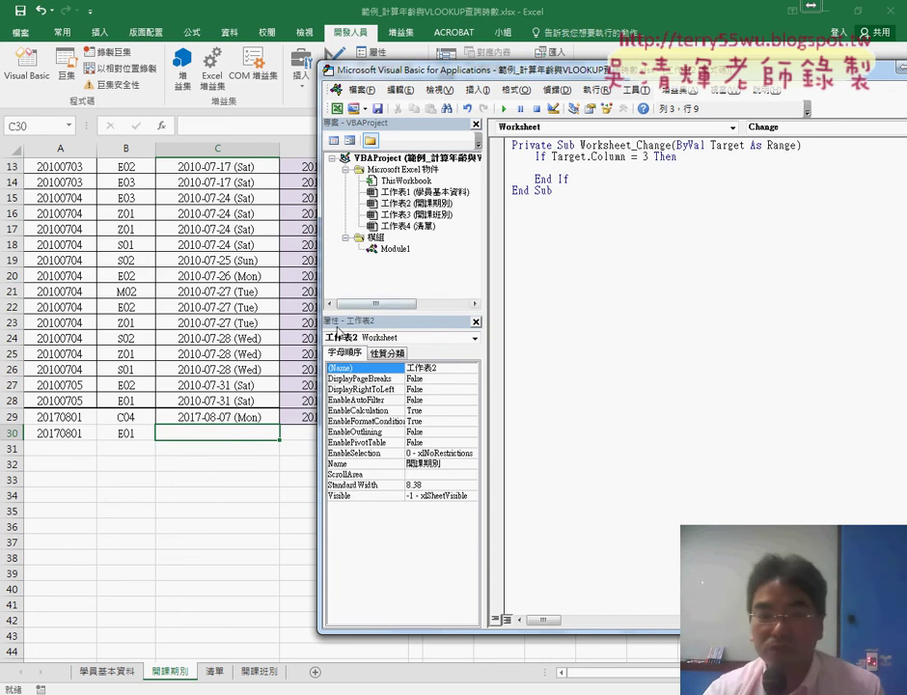
Add the line Cells(Target.Row, "D") = "" inside the If block
drag(322, 323, 374, 323)
text(cells)
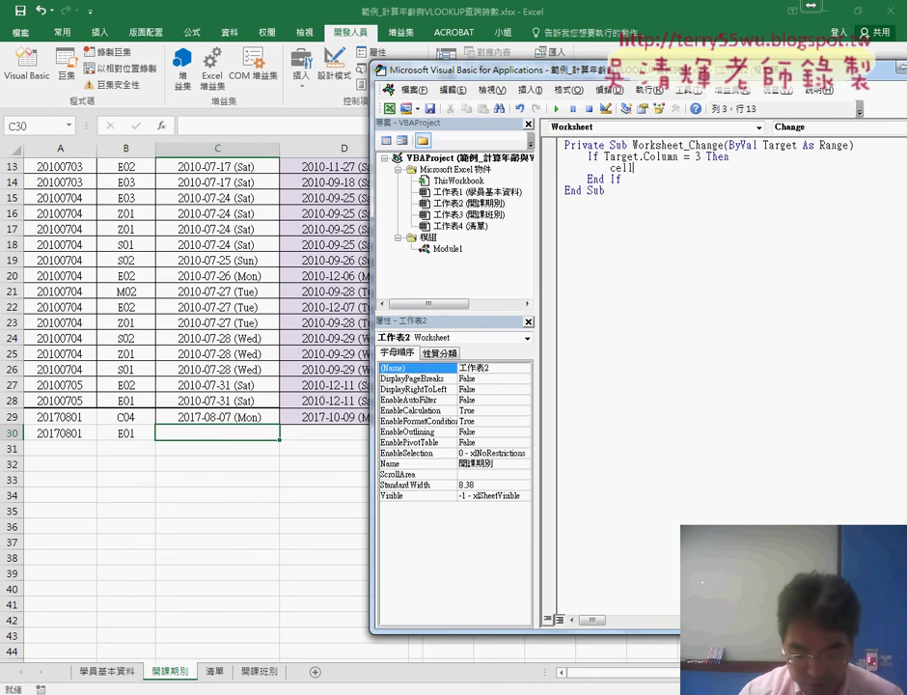
text((targe)
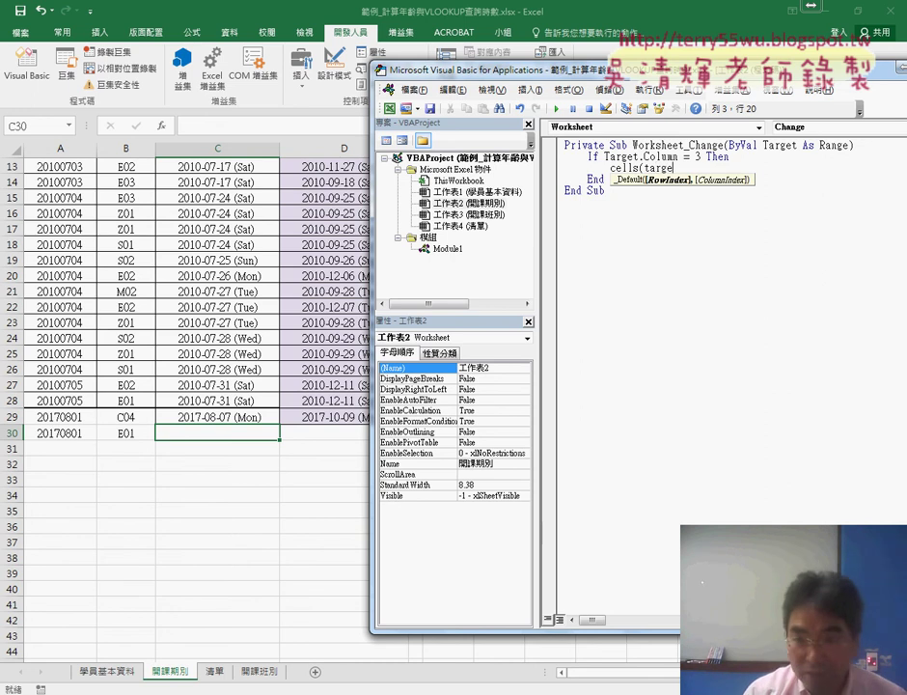
text(t.r)
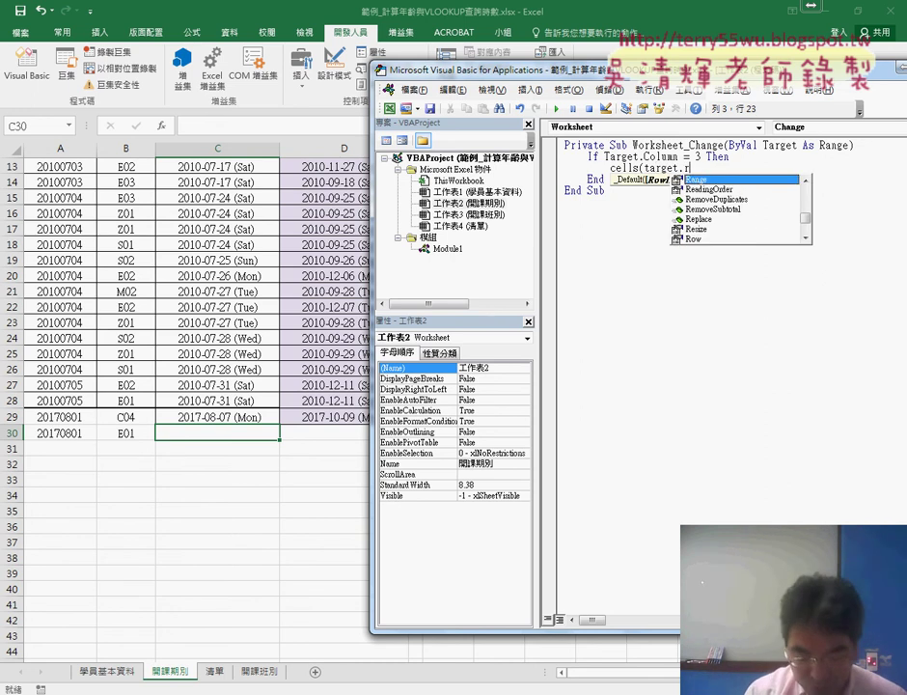
text(ow)
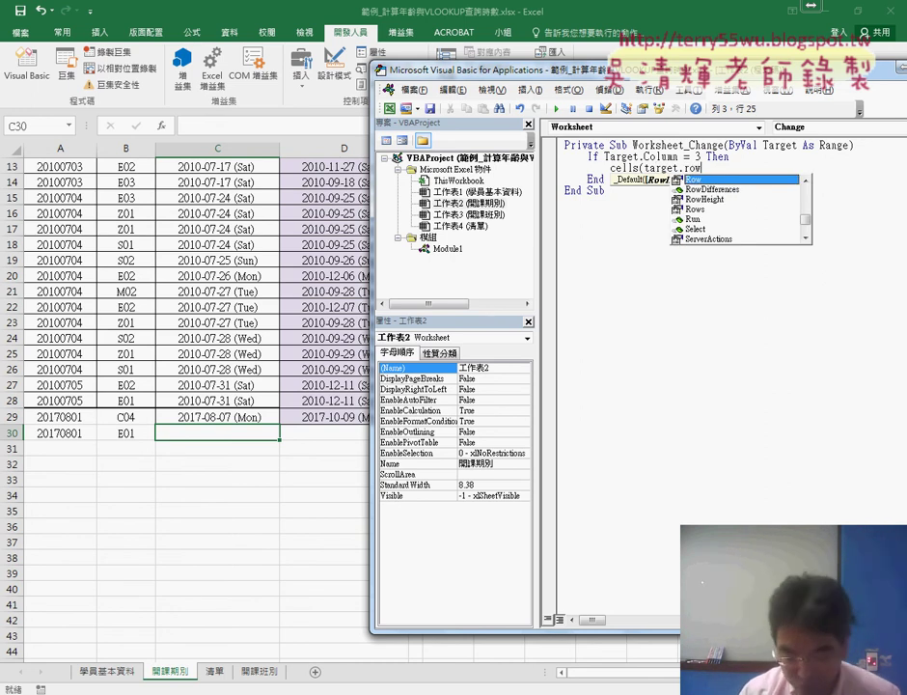
text(,"D)
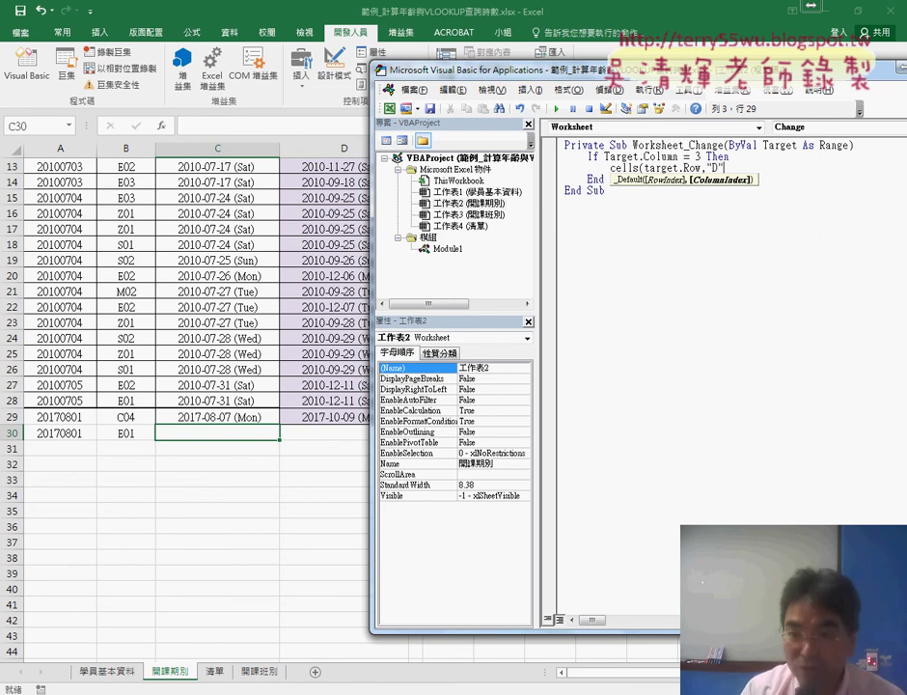
text("))
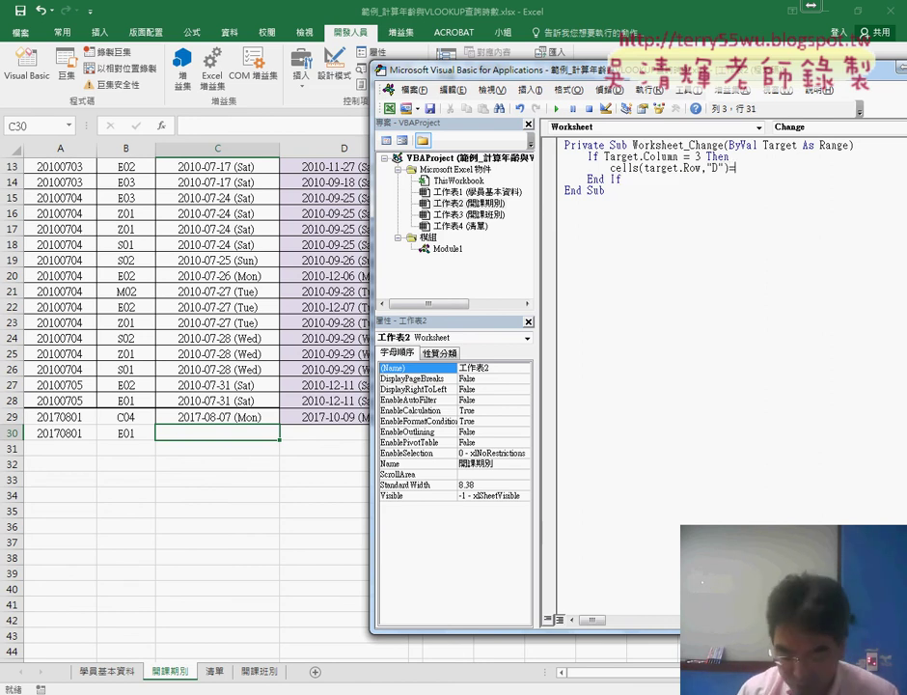
text(="")
key(Left)
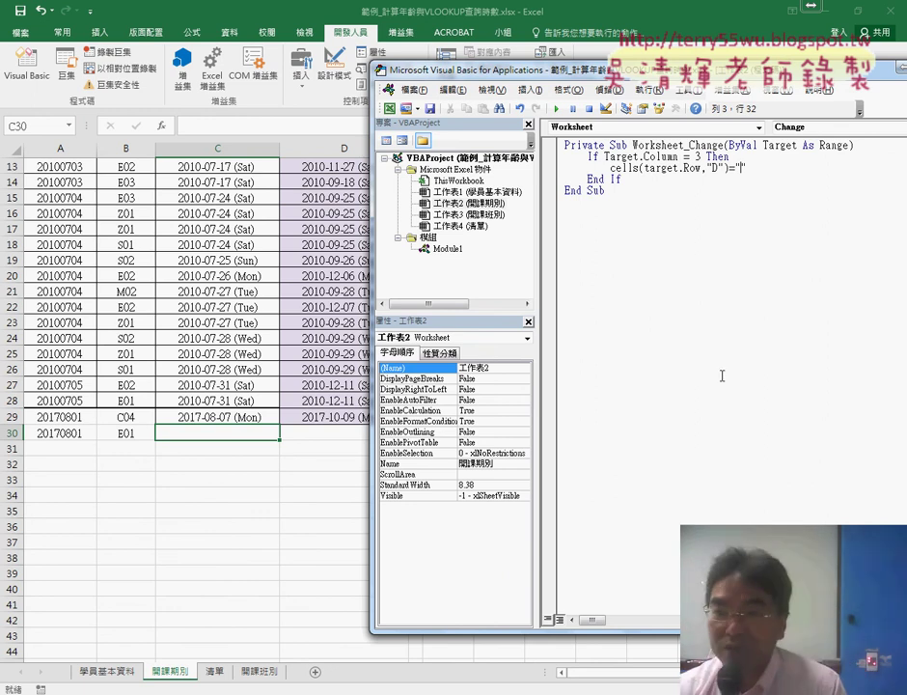
click(765, 225)
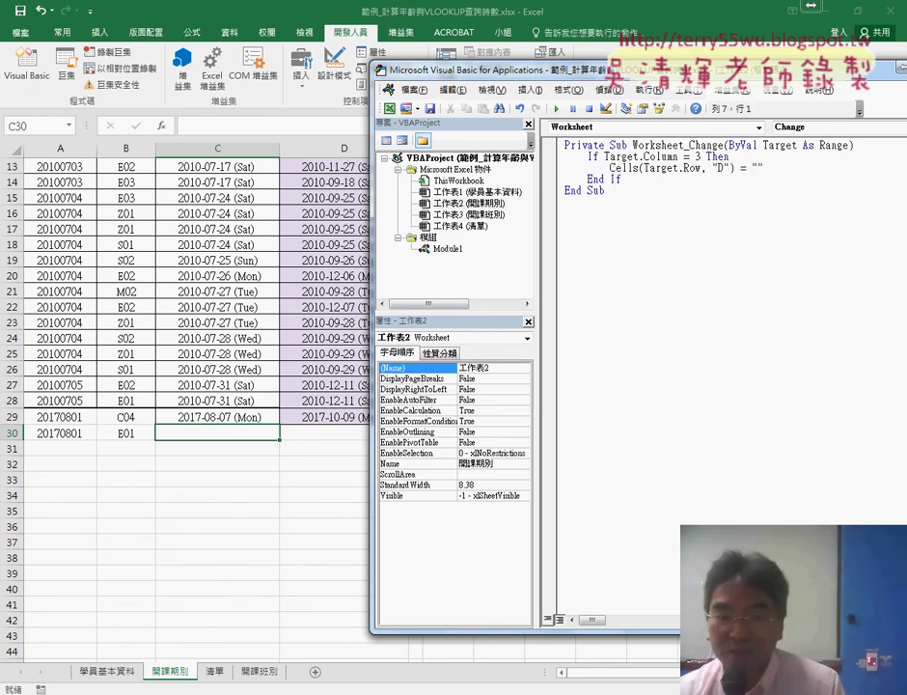
mouse_move(106, 693)
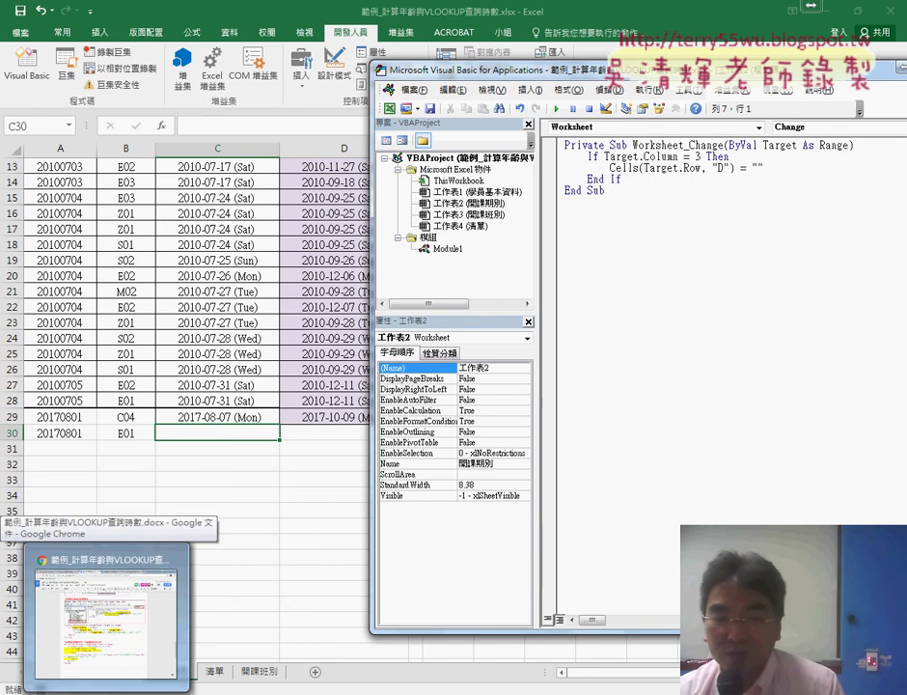
Copy D2's formula =C2+(VLOOKUP(B2,開課班別!A$2:C$15,3,0)/3-1)*7 without changing it, then return to the VBA editor
click(309, 459)
scroll(309, 460, up, 4)
click(345, 182)
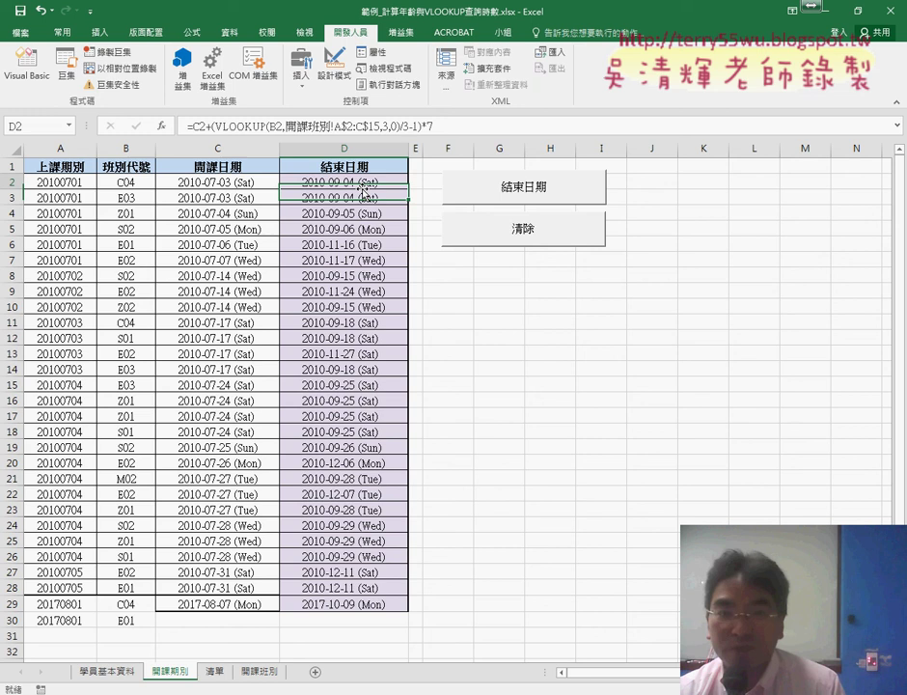
click(448, 126)
right_click(261, 130)
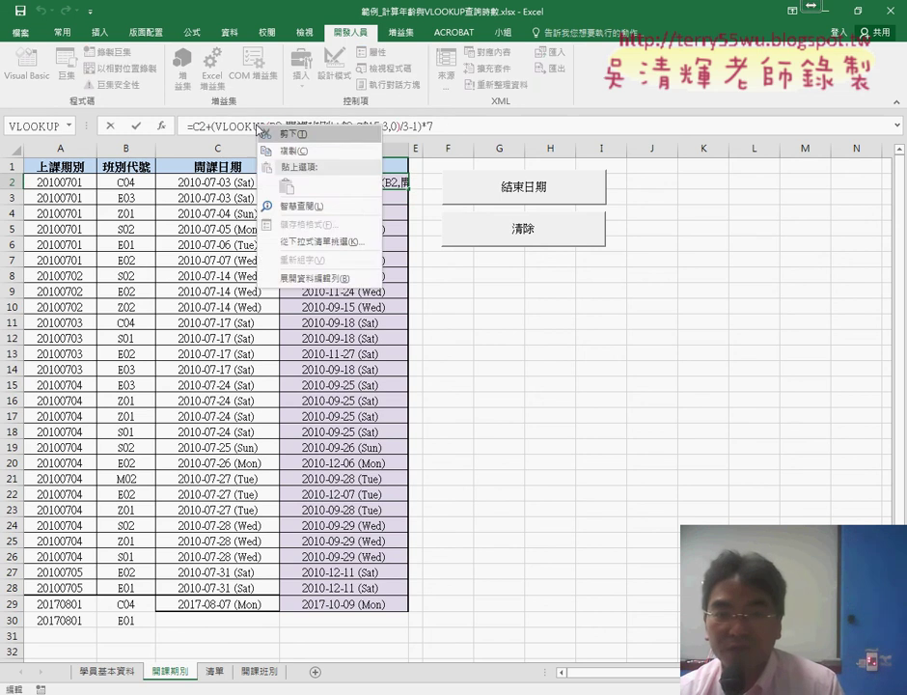
click(265, 151)
click(112, 126)
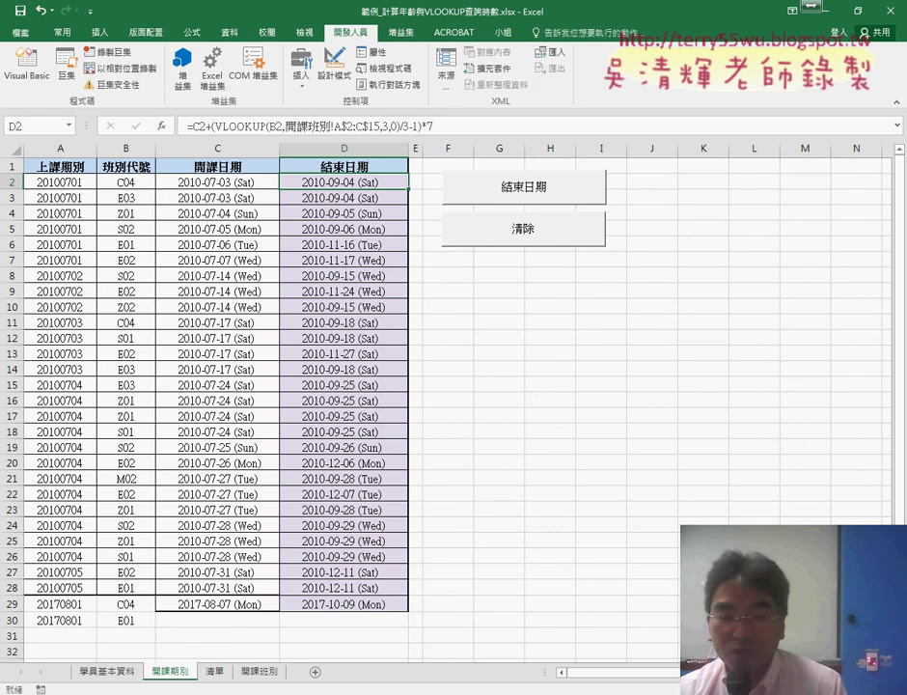
click(304, 645)
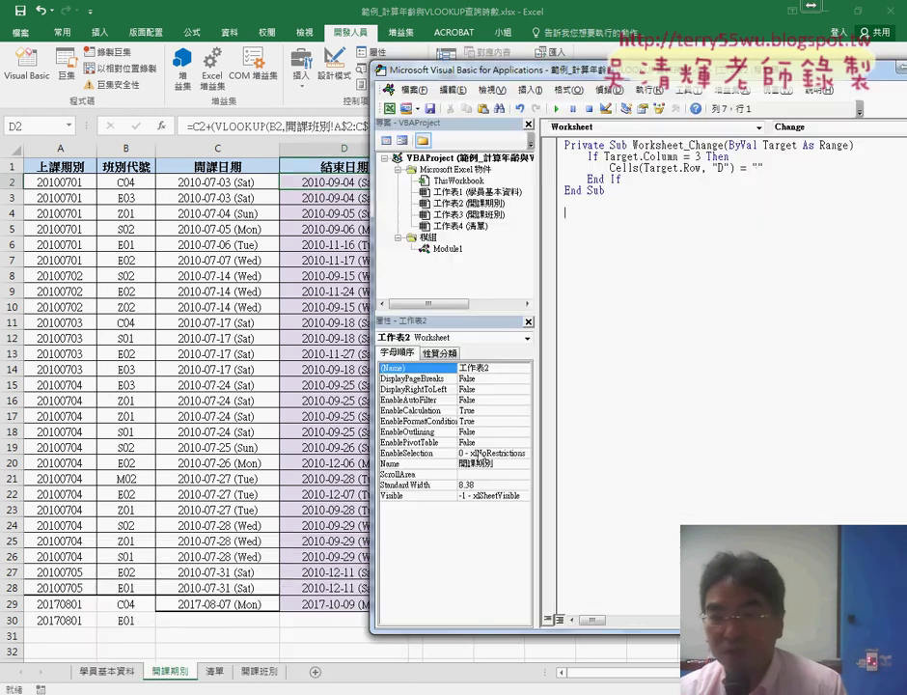
Paste the D2 formula between the empty quotes and widen the code area
click(760, 164)
text(=C2+(VLOOKUP(B2,開課班別!A$2:C$15,3,0)/3-1)*7)
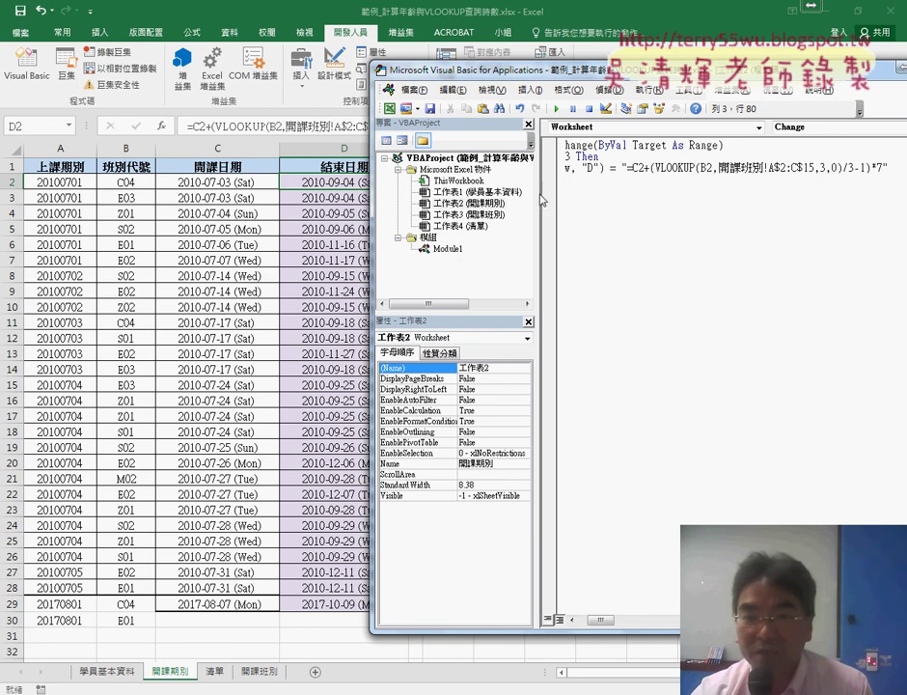
drag(542, 200, 476, 199)
drag(551, 74, 472, 67)
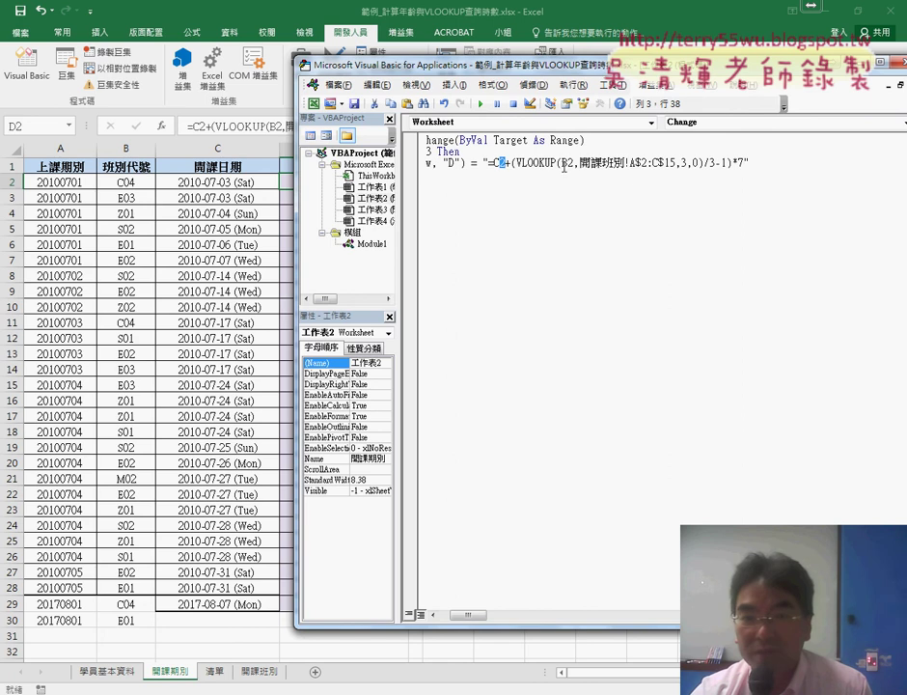
drag(395, 232, 372, 232)
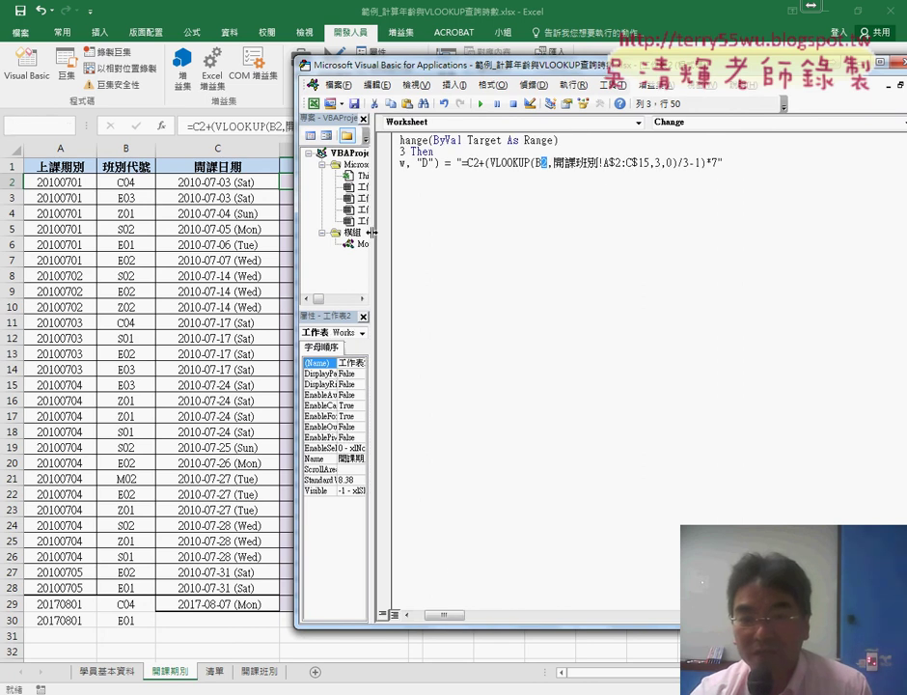
drag(444, 617, 412, 620)
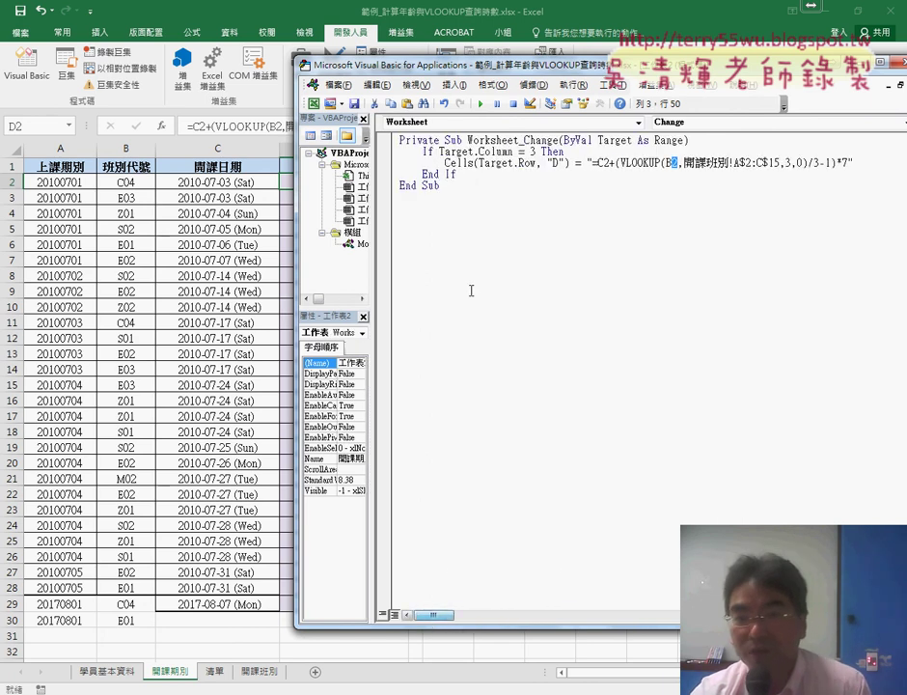
Replace the fixed 2 after =C with " & Target.Row & "
drag(502, 158, 535, 154)
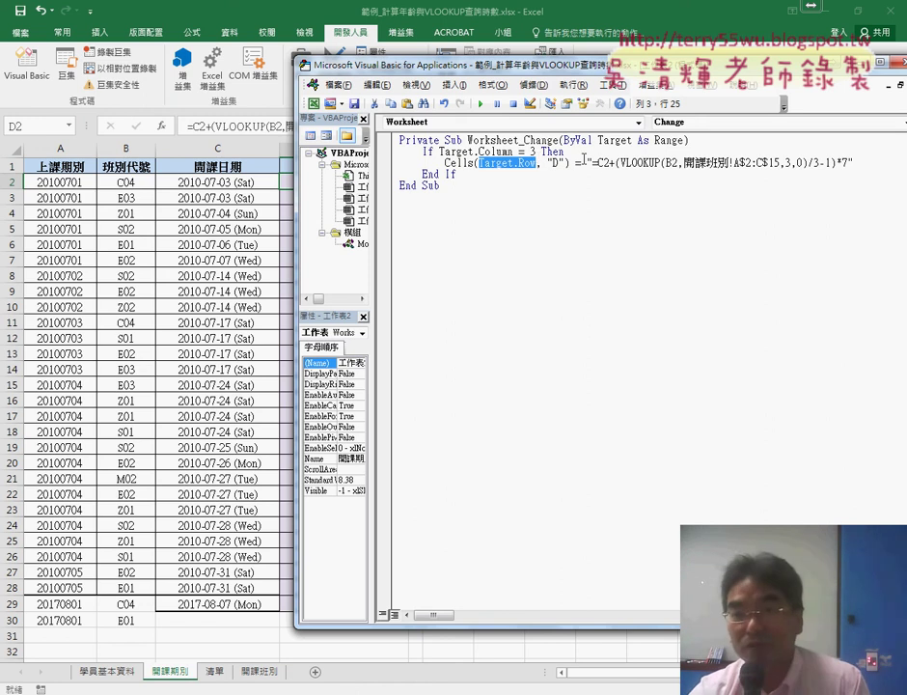
click(608, 163)
key(BackSpace)
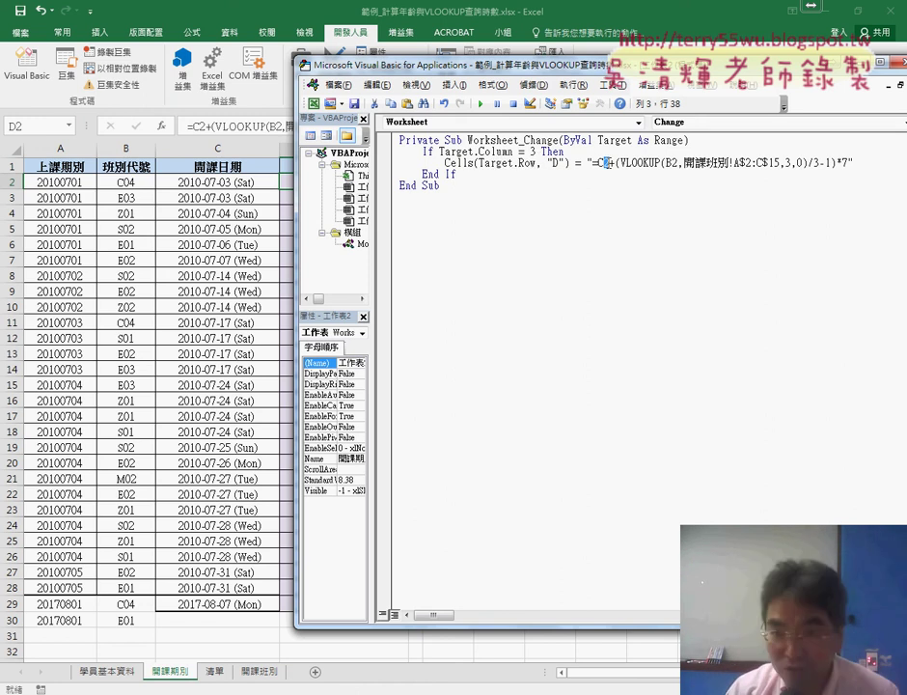
text("")
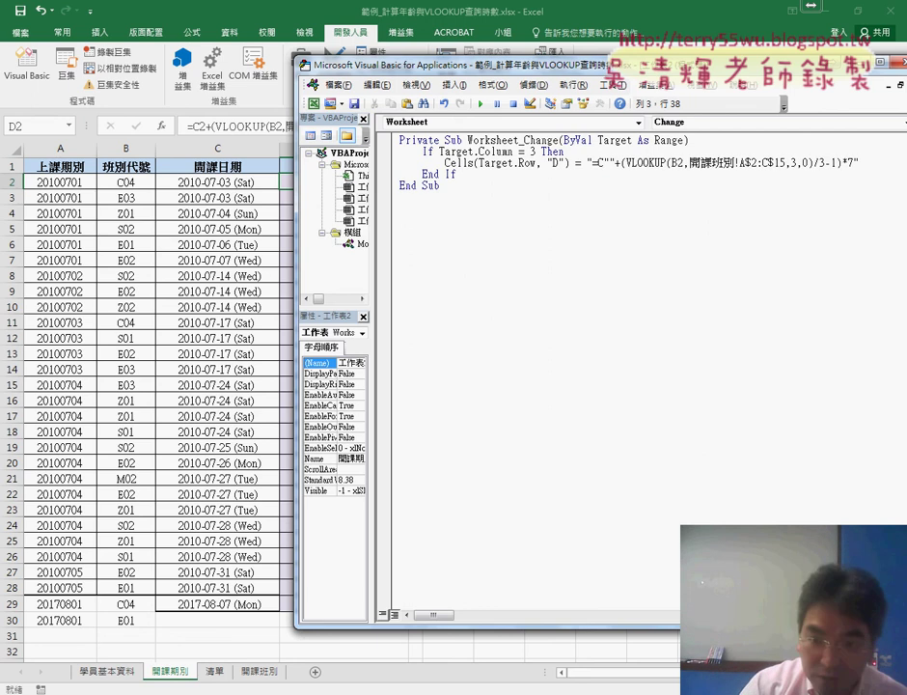
key(Left)
text(&&)
key(Left)
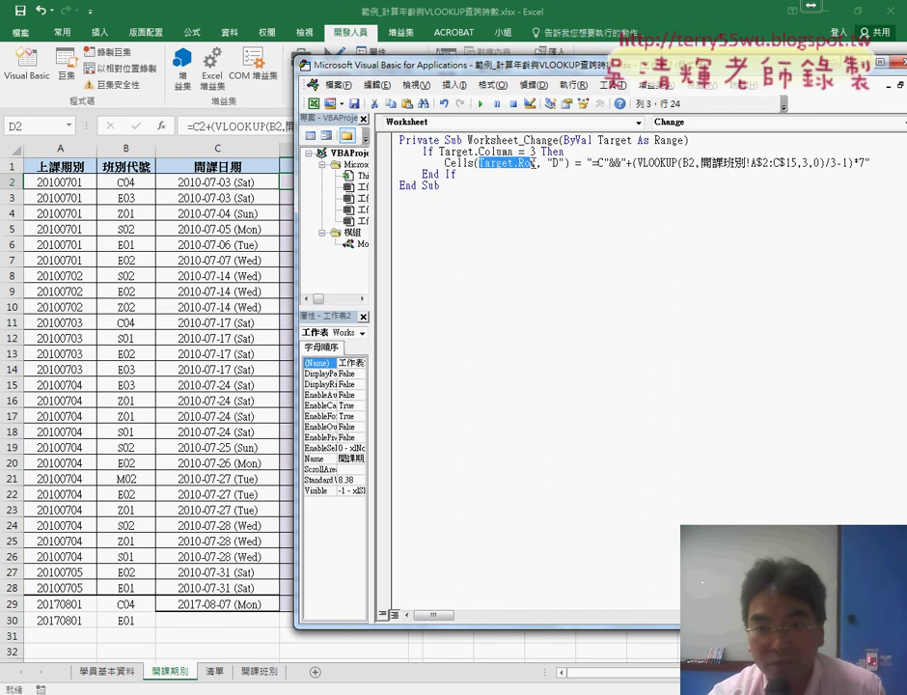
drag(531, 164, 536, 164)
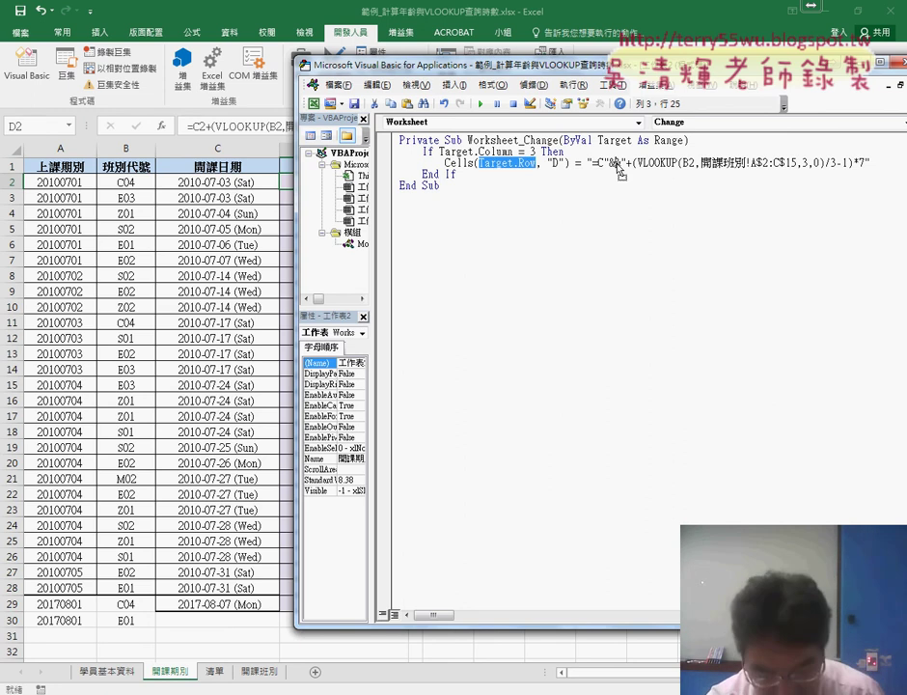
drag(616, 166, 617, 166)
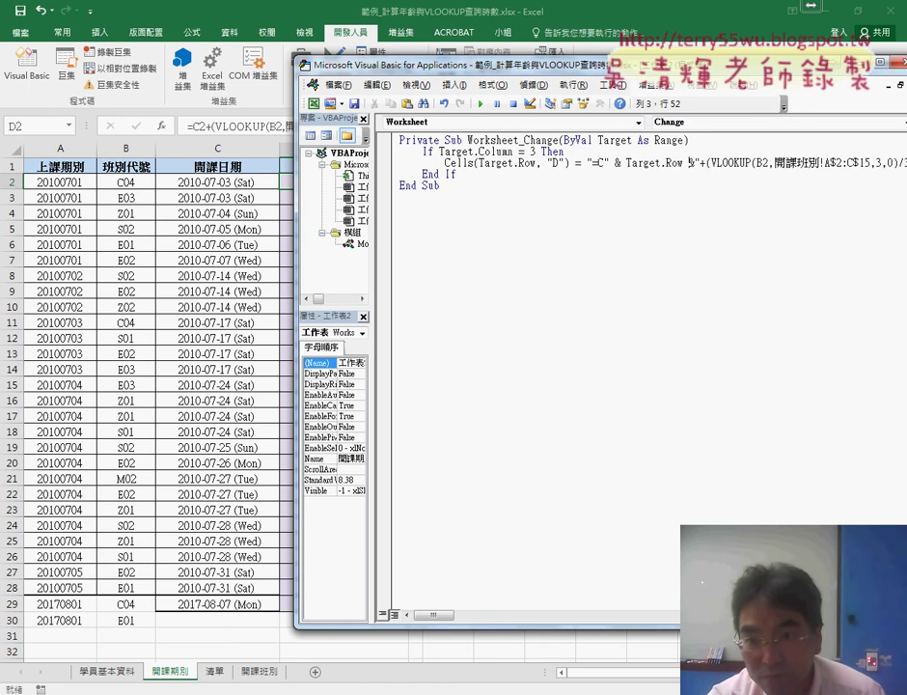
click(696, 165)
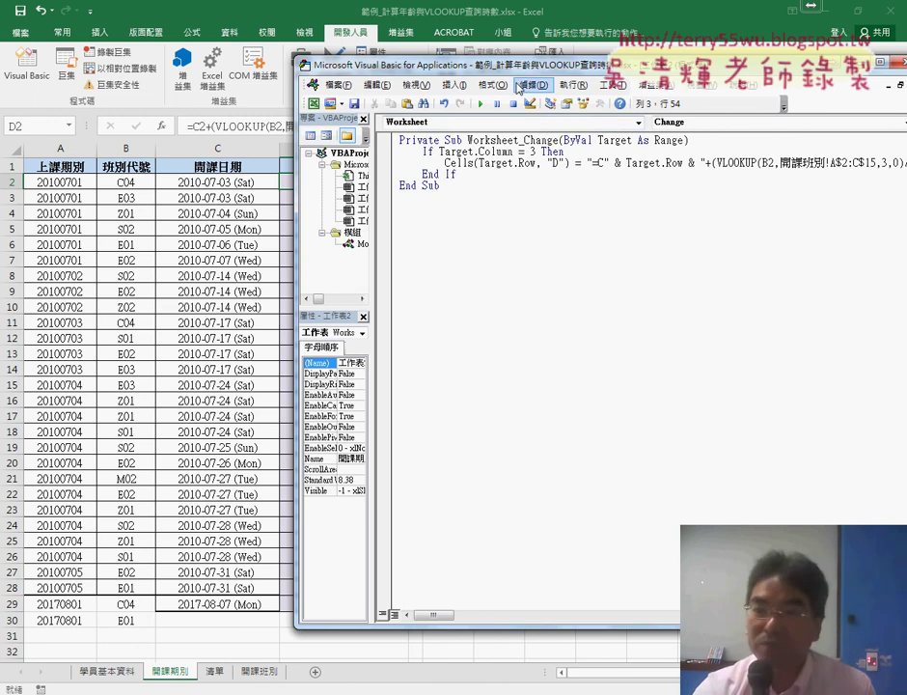
Copy the " & Target.Row & " fragment in place of the row number after B in VLOOKUP
drag(513, 68, 409, 73)
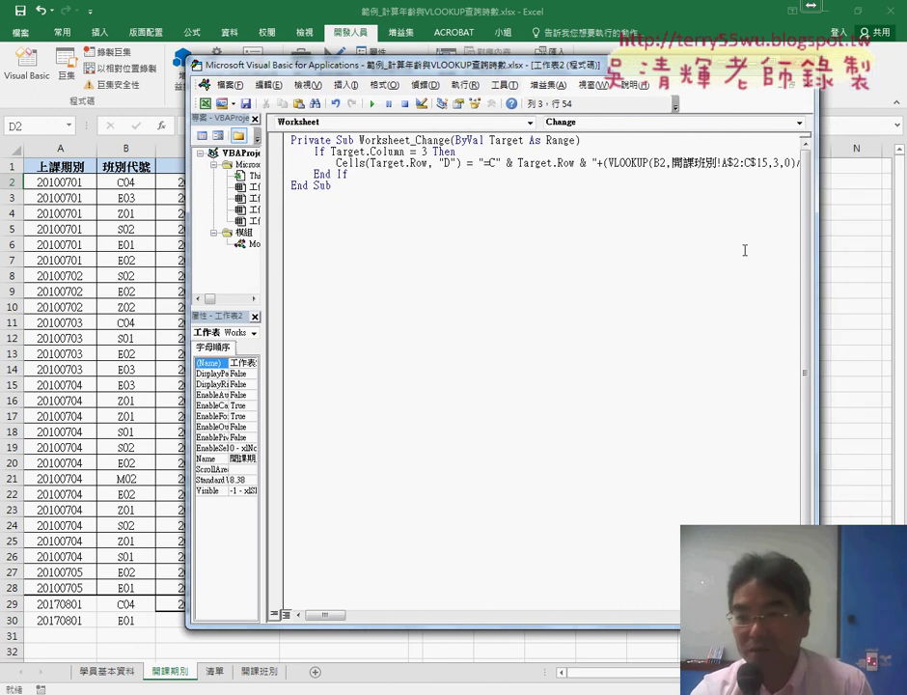
drag(815, 259, 856, 259)
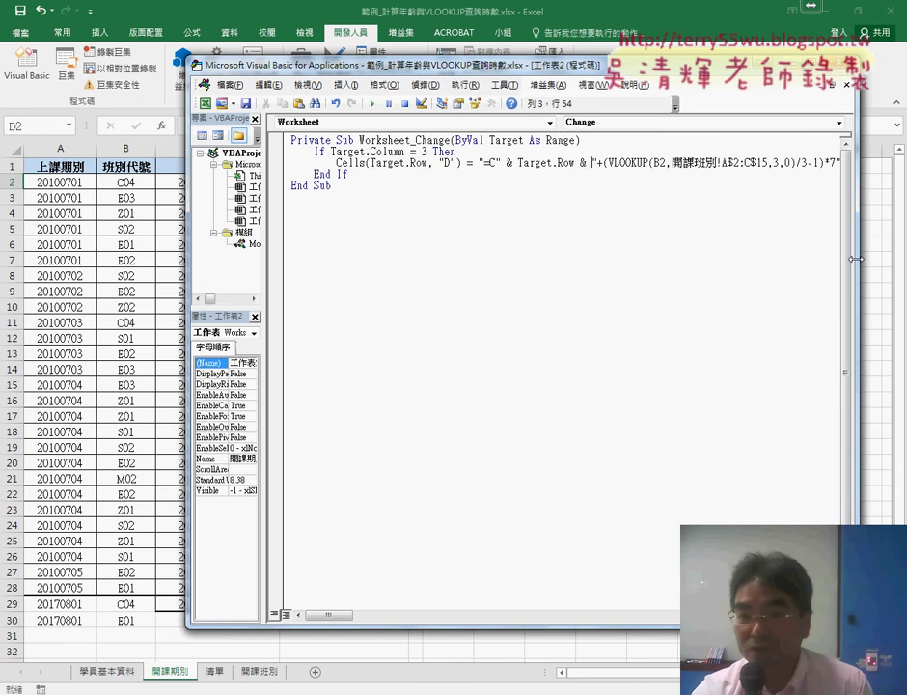
drag(495, 162, 552, 162)
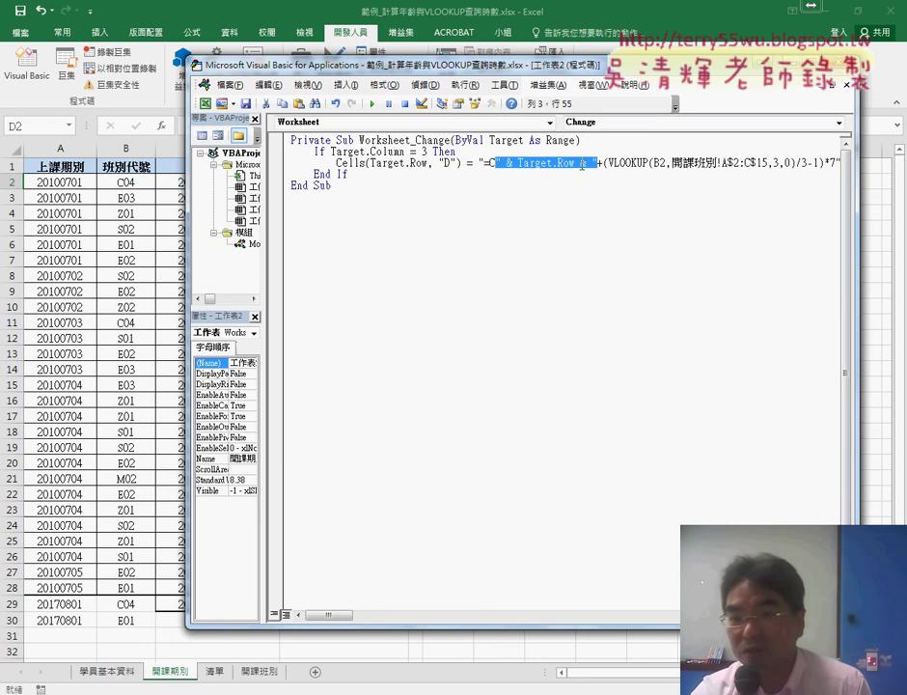
right_click(584, 168)
click(666, 186)
click(663, 164)
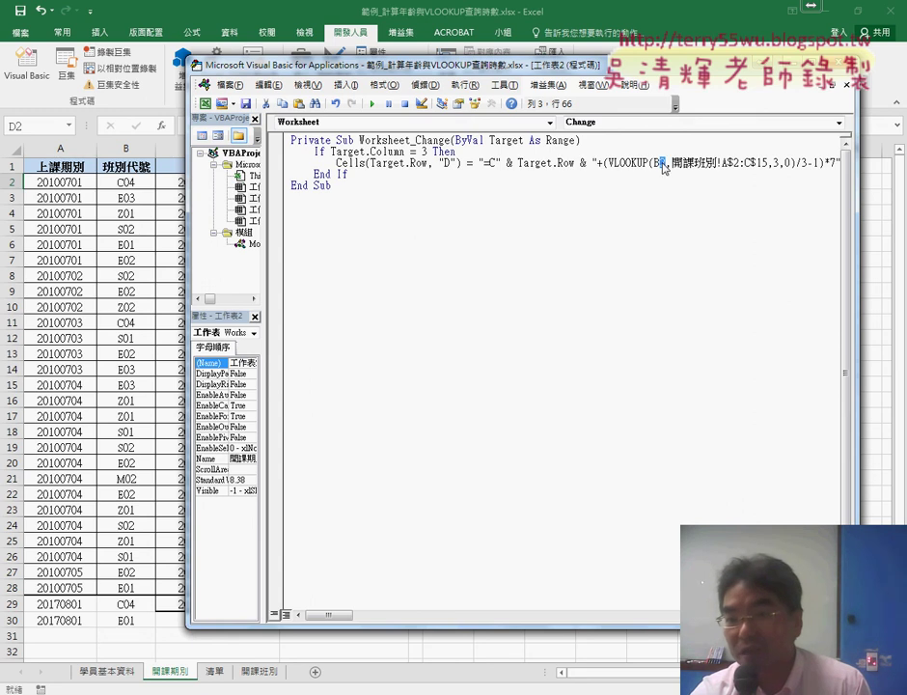
right_click(663, 166)
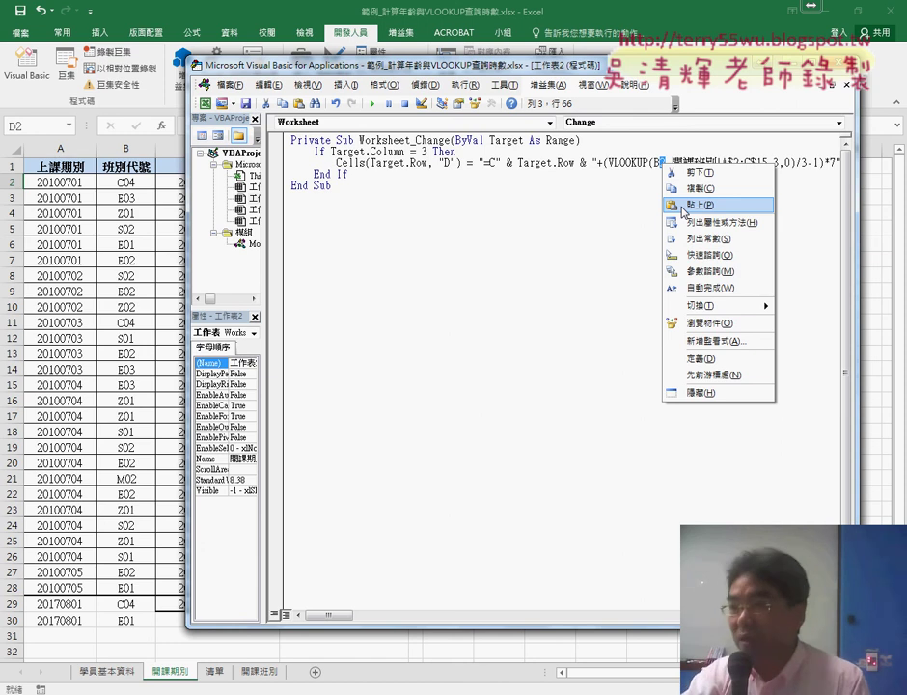
click(687, 205)
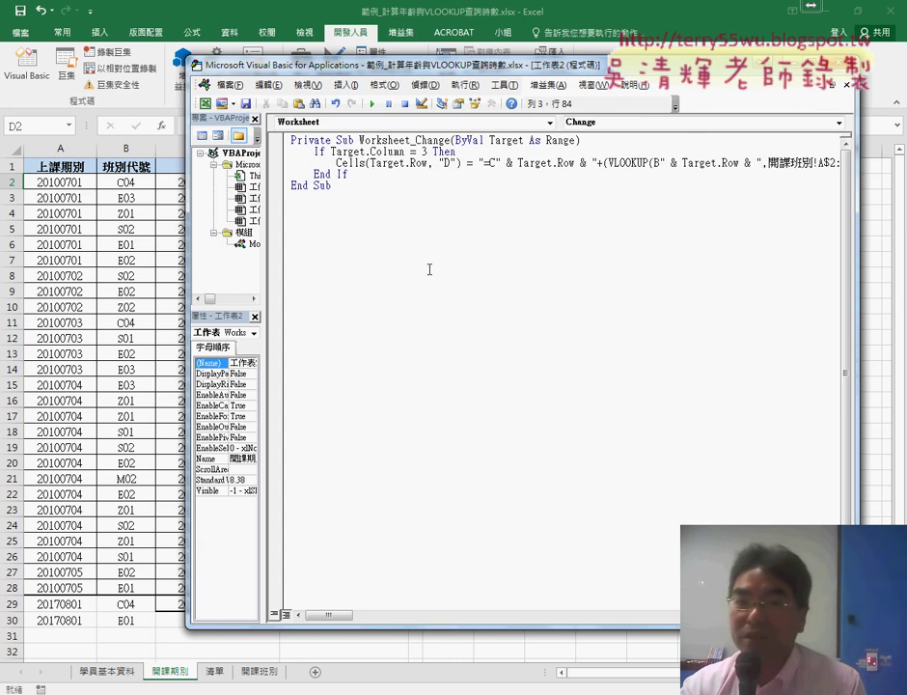
Set a breakpoint on the If Target.Column = 3 line and enter 2017/8/17 in C30
click(277, 152)
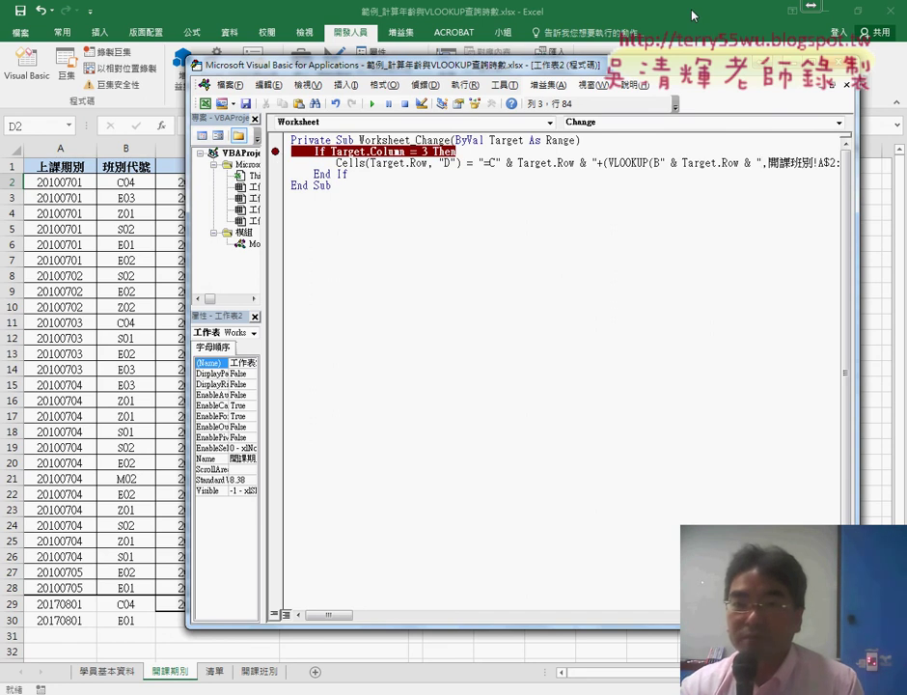
click(693, 13)
click(274, 618)
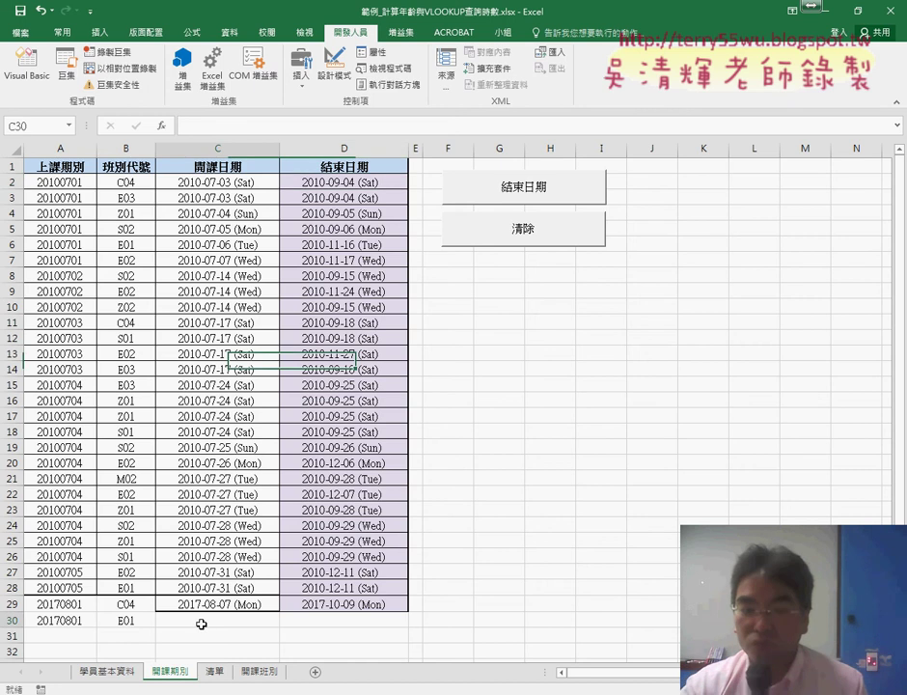
text(20)
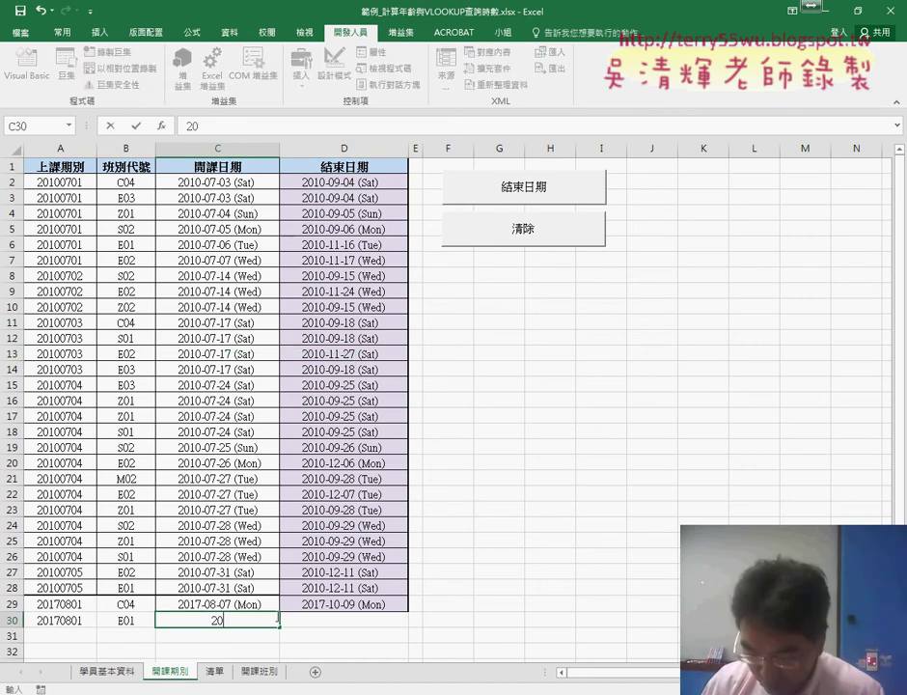
text(1)
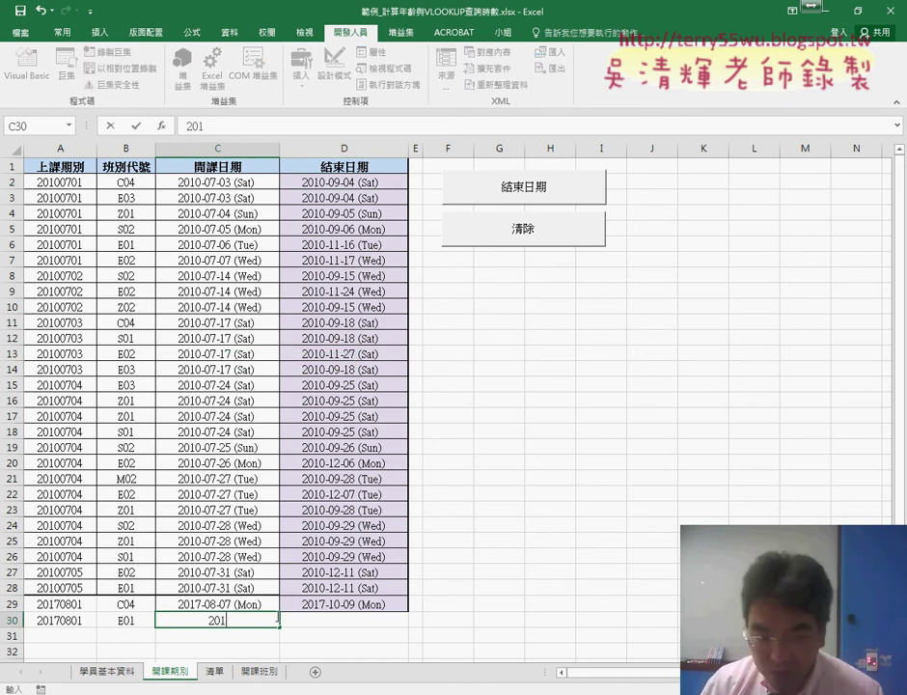
text(/)
key(BackSpace)
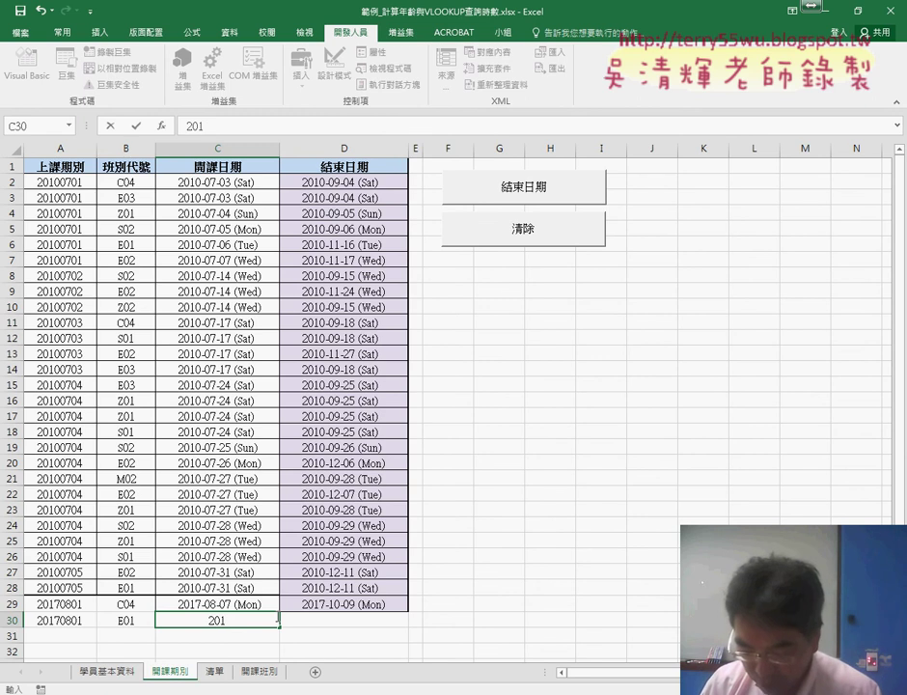
text(7/8/)
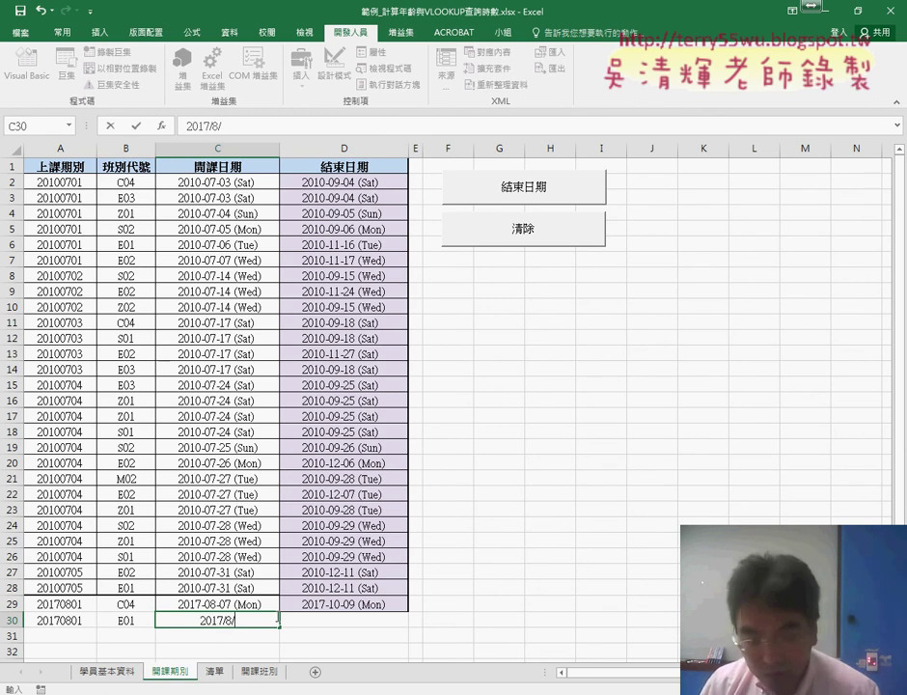
text(17)
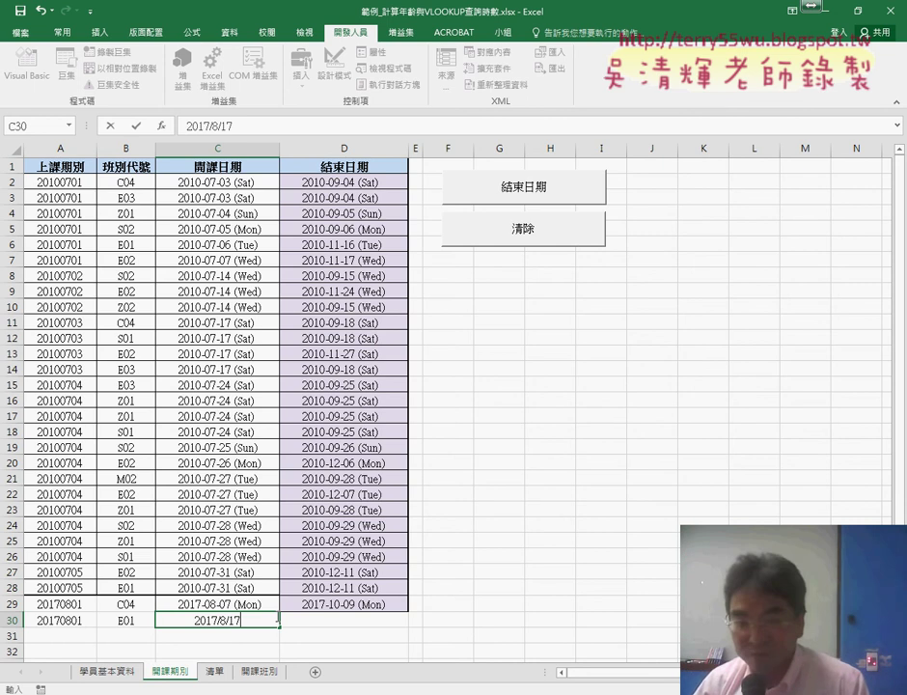
key(Return)
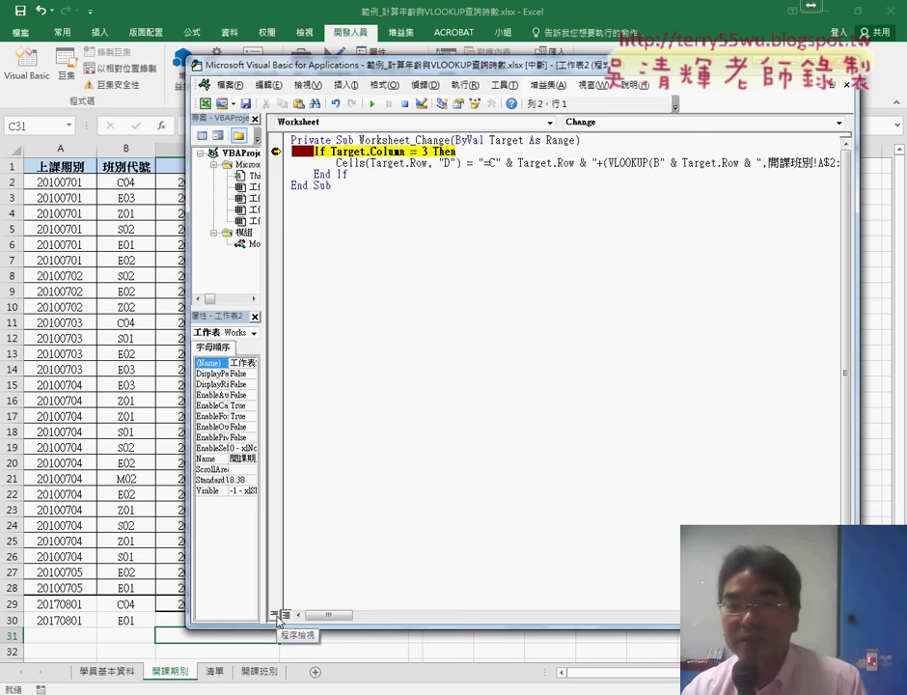
Step through the macro checking Target.Row, clear the breakpoint, and resume so D30 shows 43097
mouse_move(387, 155)
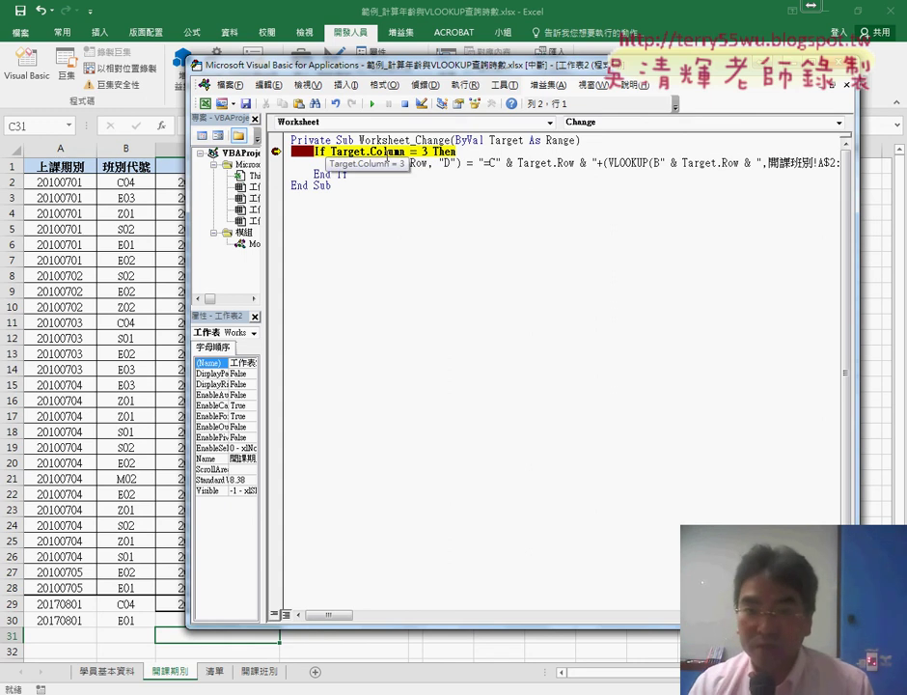
key(F8)
drag(421, 65, 625, 65)
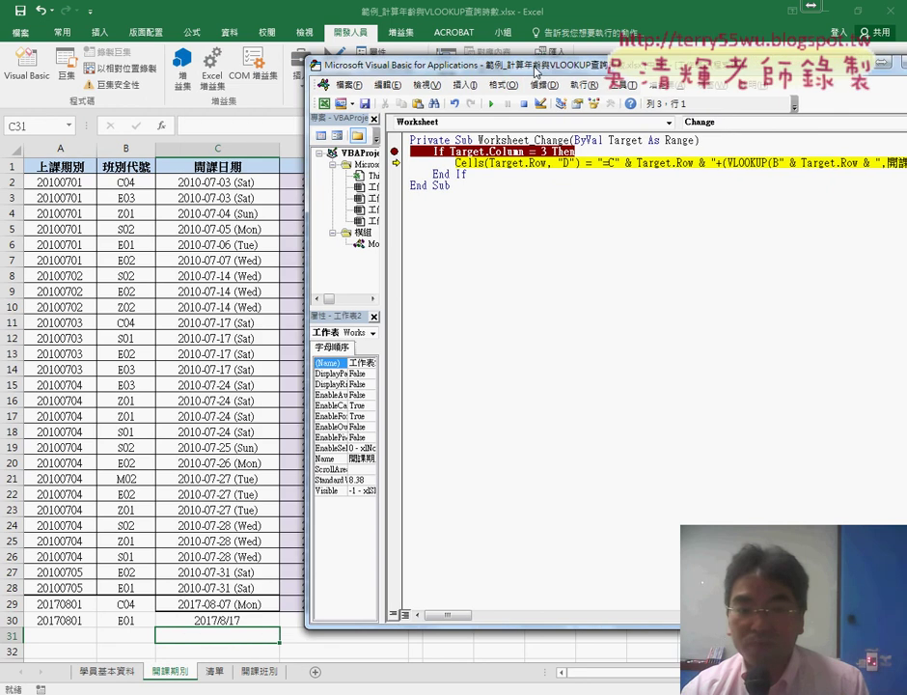
mouse_move(724, 166)
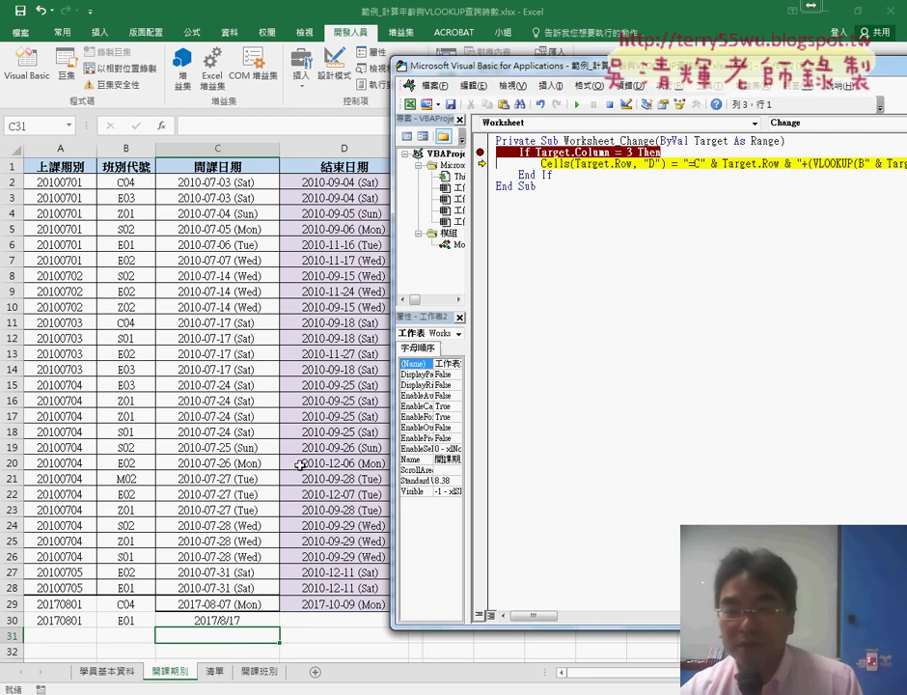
drag(463, 66, 495, 64)
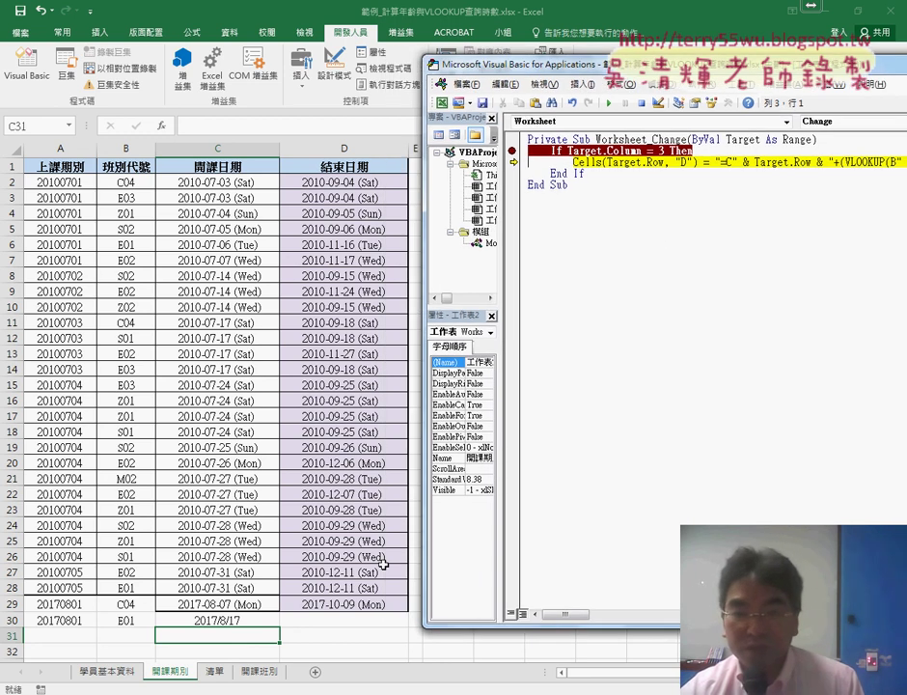
click(652, 162)
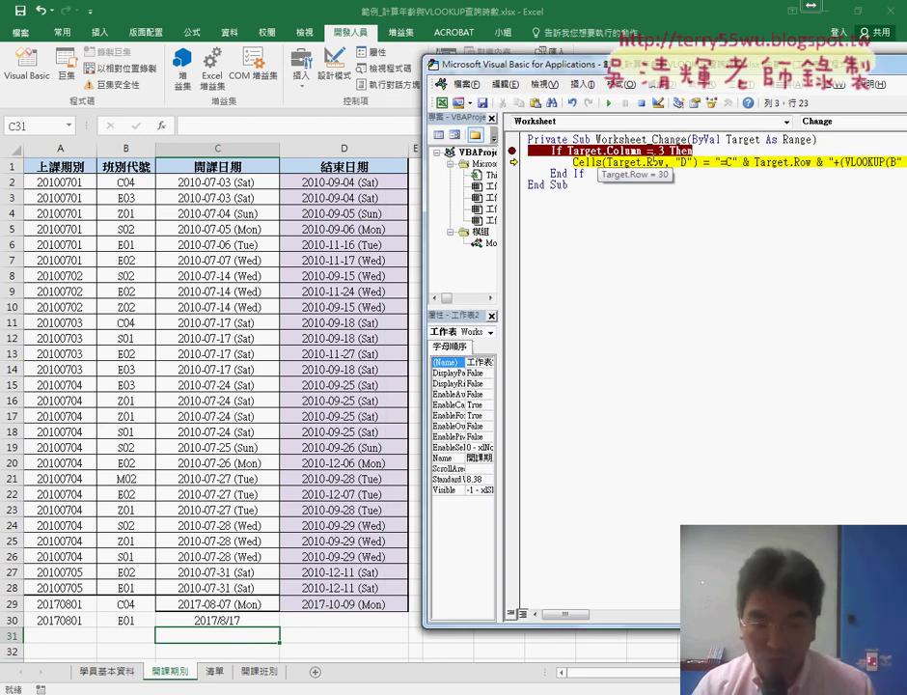
key(F8)
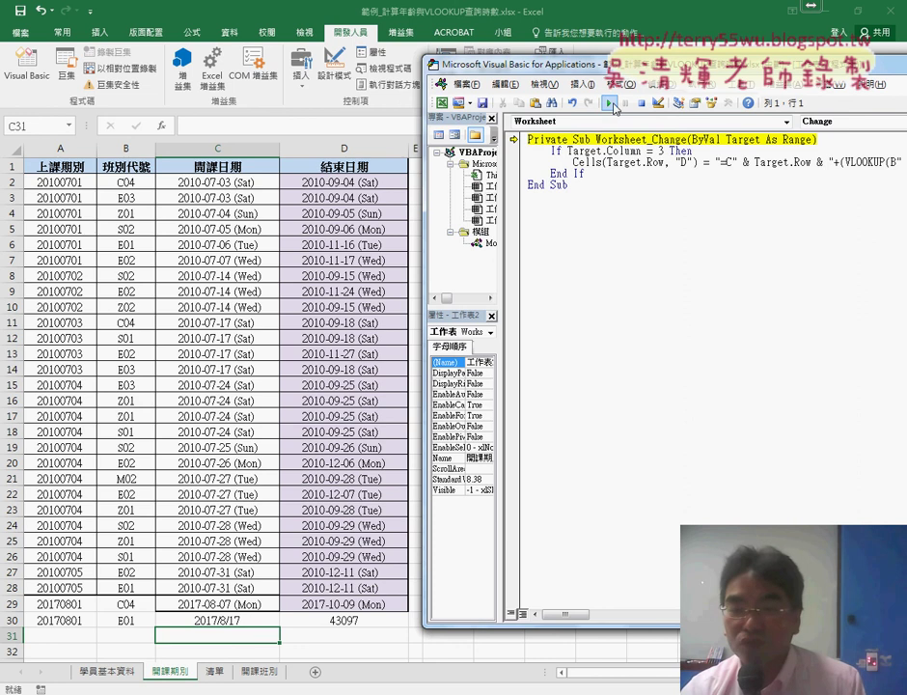
click(513, 152)
key(F5)
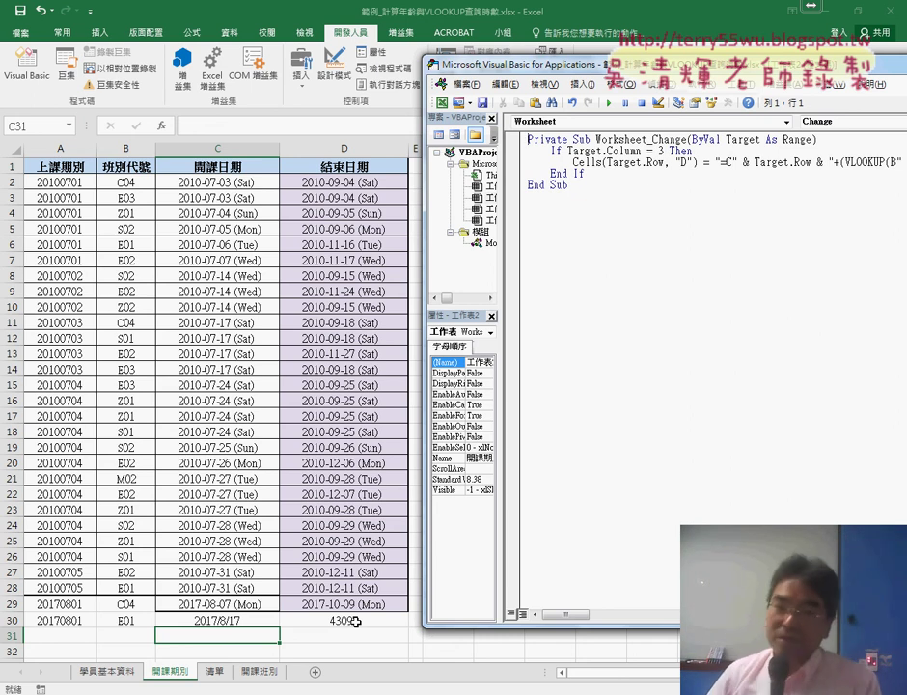
click(355, 621)
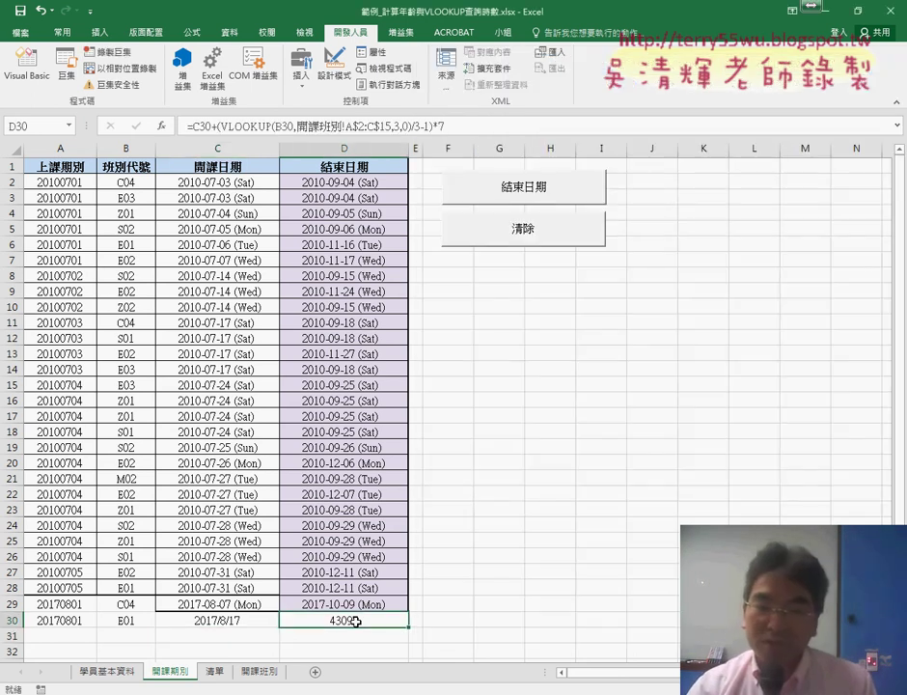
click(352, 603)
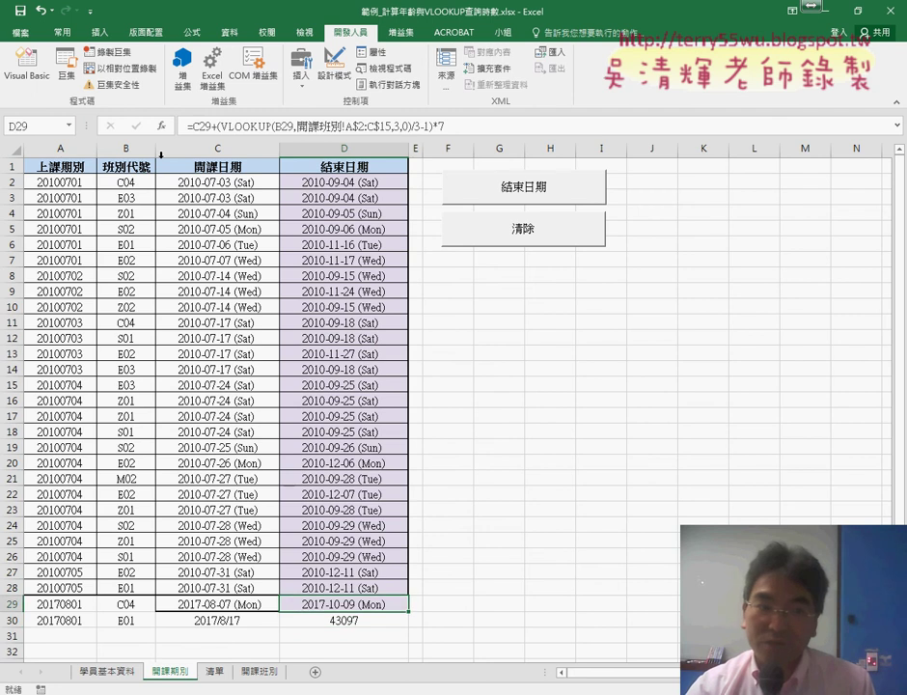
click(57, 36)
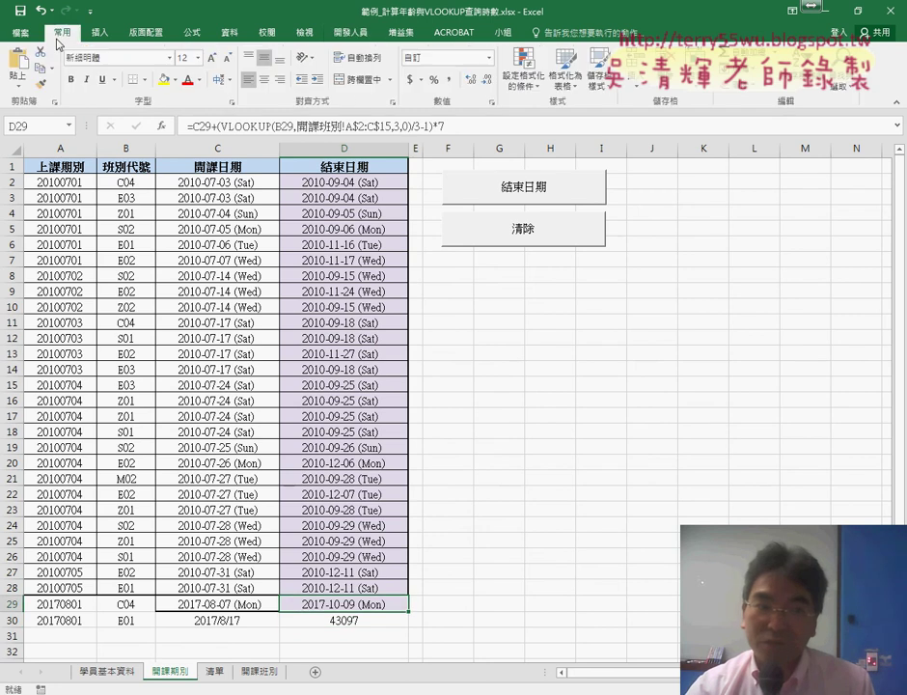
click(41, 86)
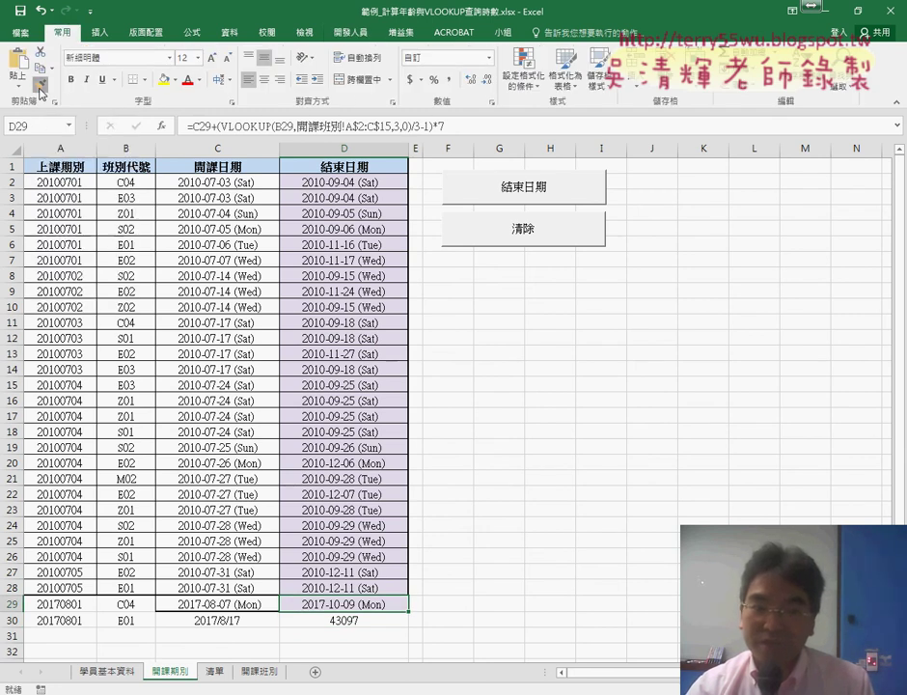
click(347, 622)
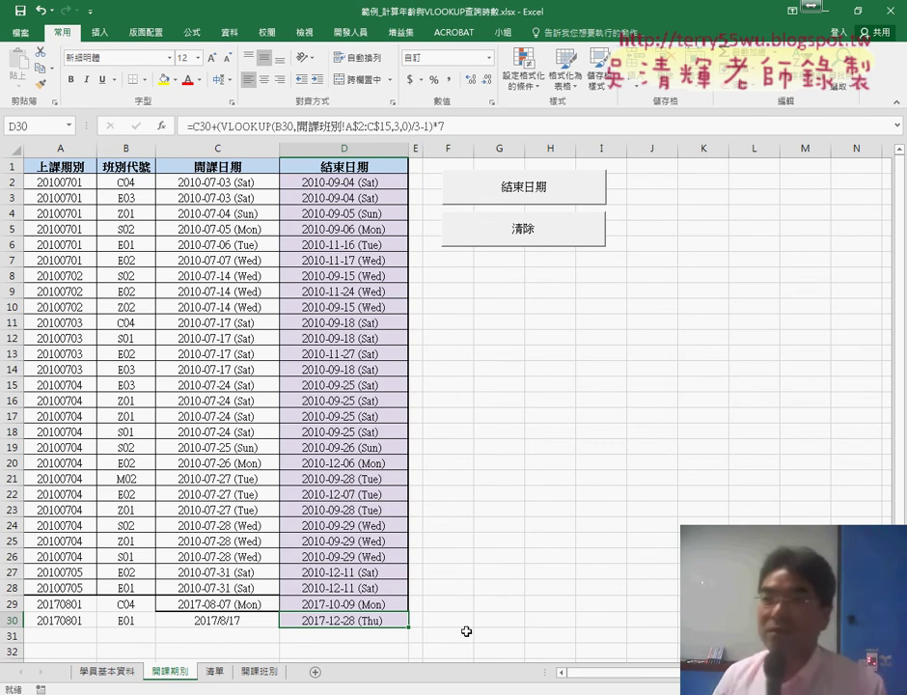
key(Up)
key(ctrl+c)
key(Down)
key(ctrl+shift+grave)
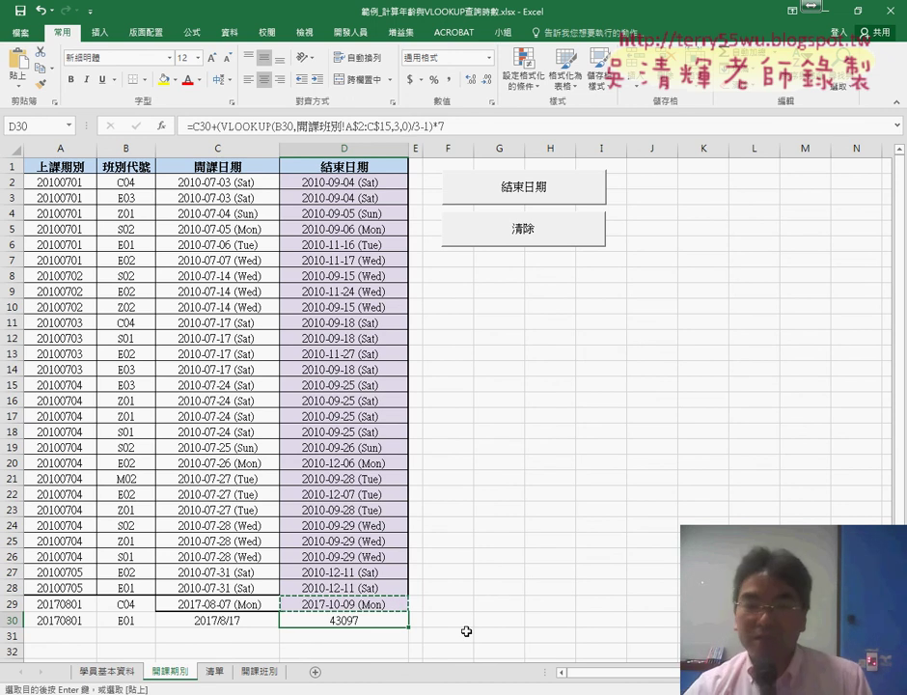
right_click(393, 604)
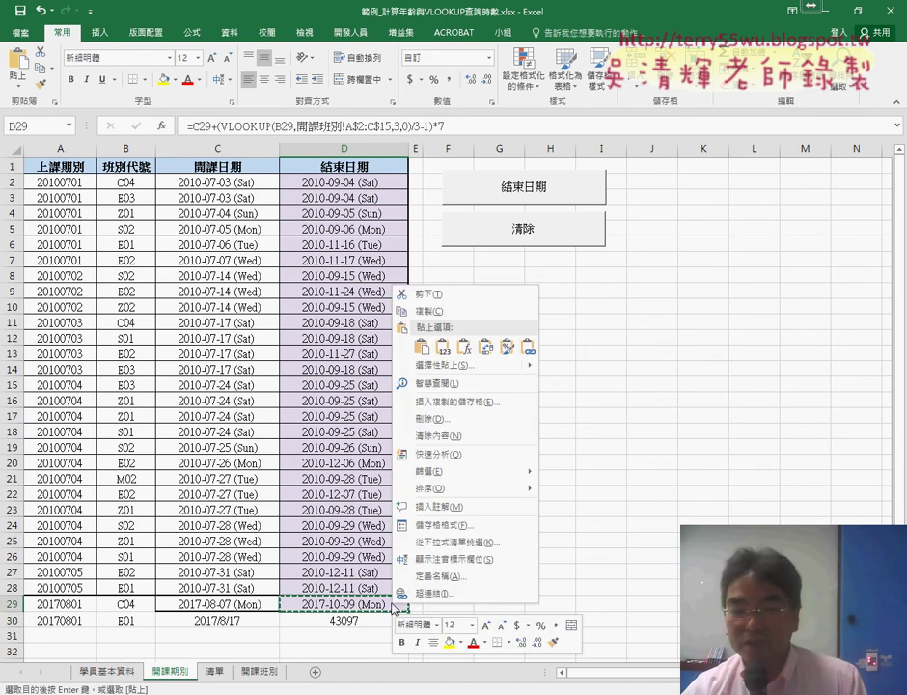
click(431, 526)
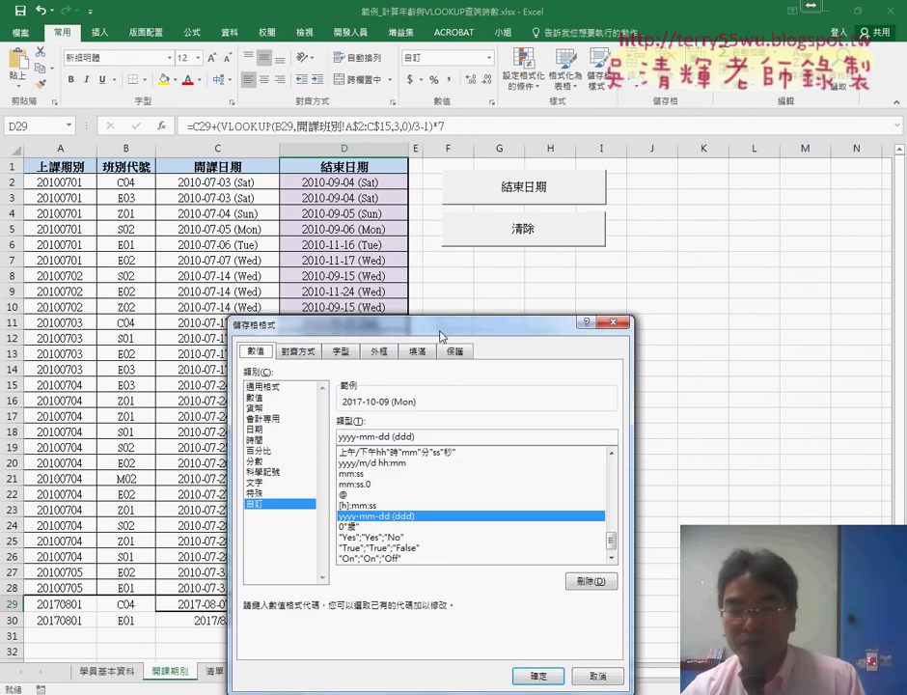
drag(522, 324, 521, 136)
drag(617, 249, 538, 249)
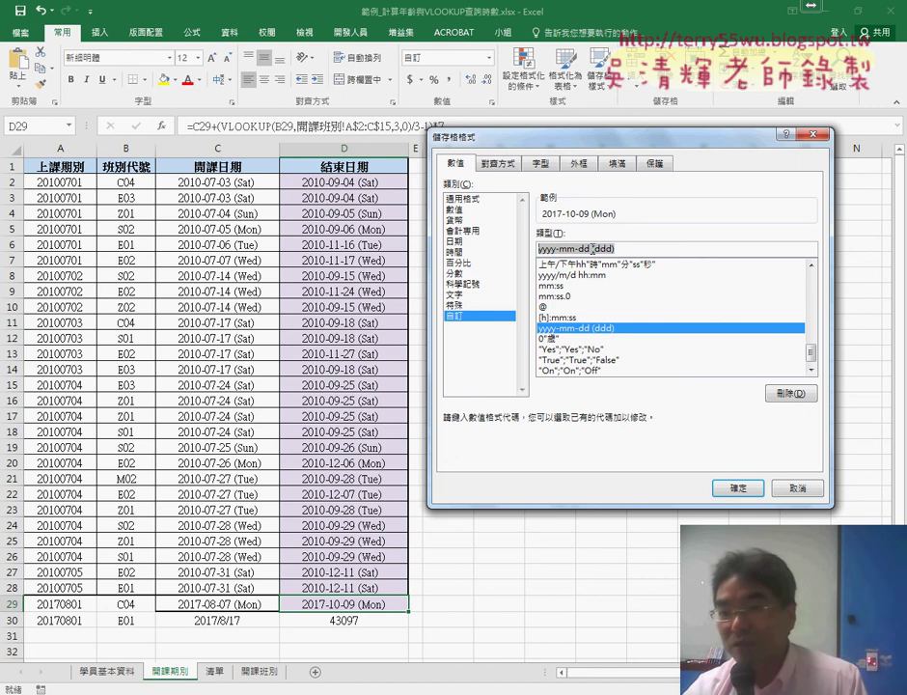
right_click(652, 248)
click(675, 270)
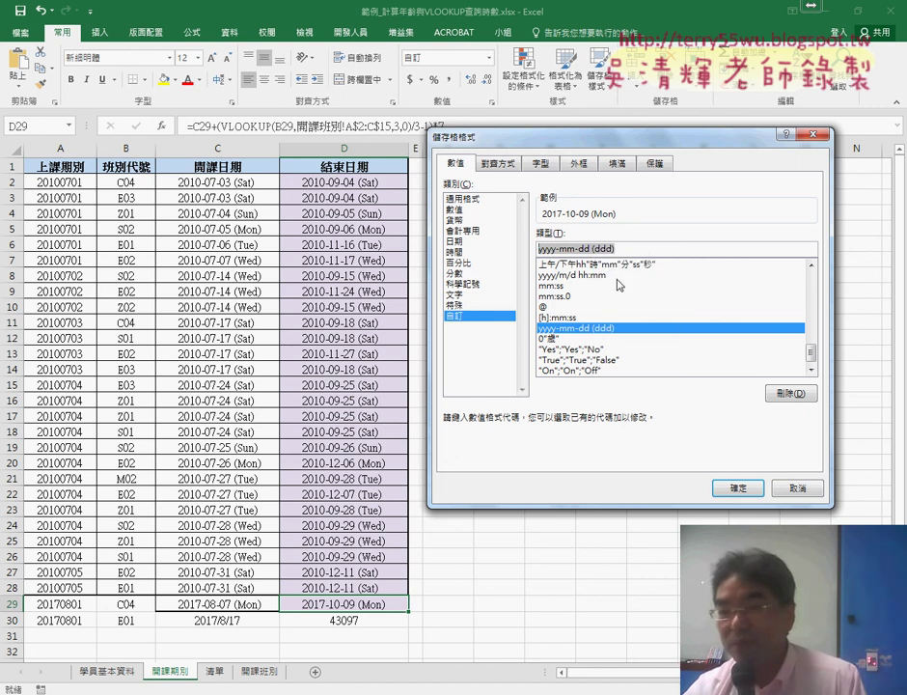
click(801, 489)
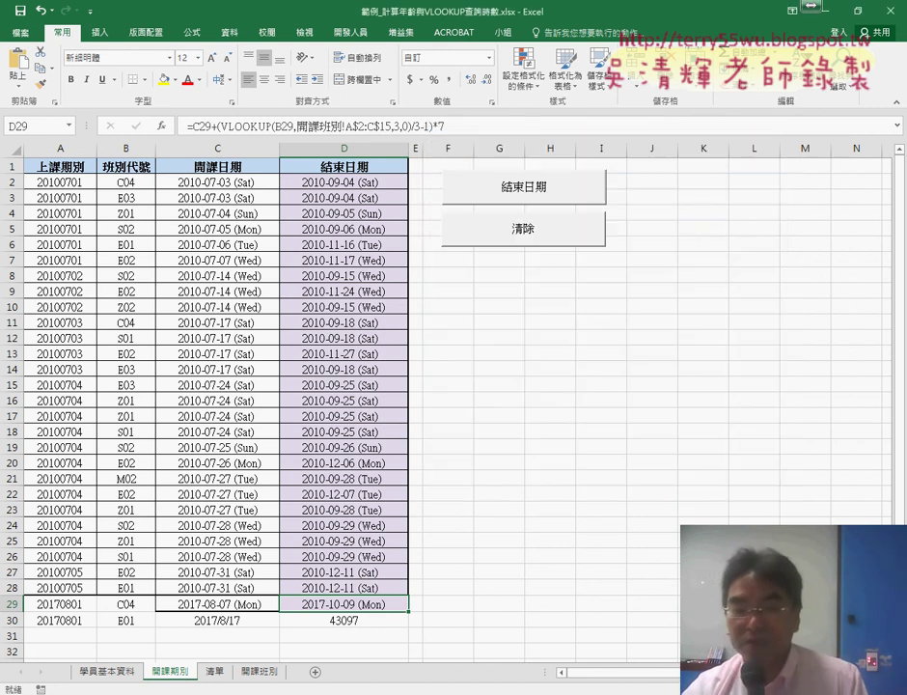
Add the line Cells.NumberFormatLocal = "yyyy-mm-dd (ddd)" below the formula line using autocomplete
click(319, 603)
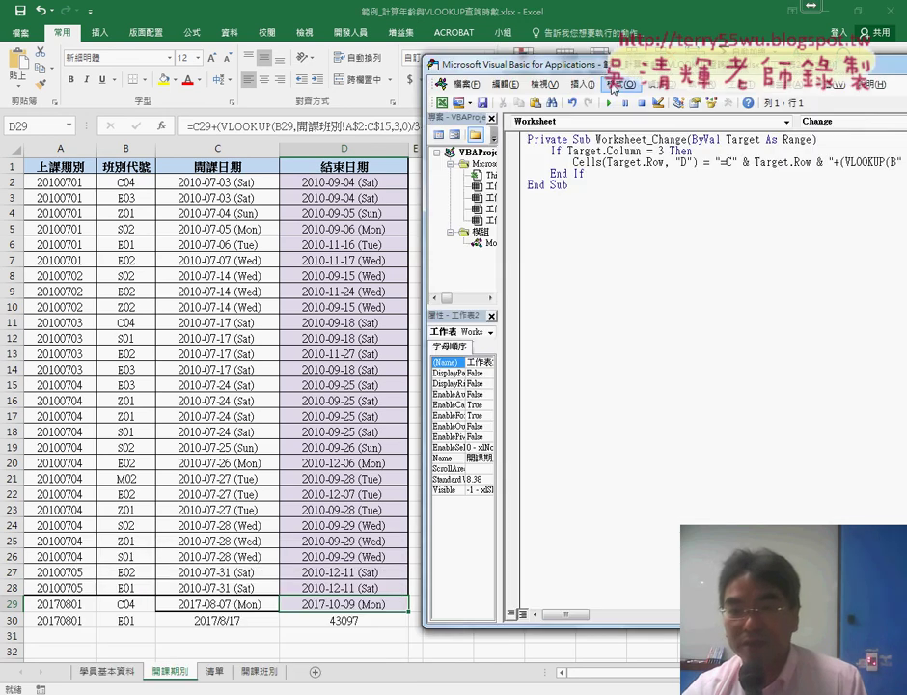
drag(438, 65, 406, 64)
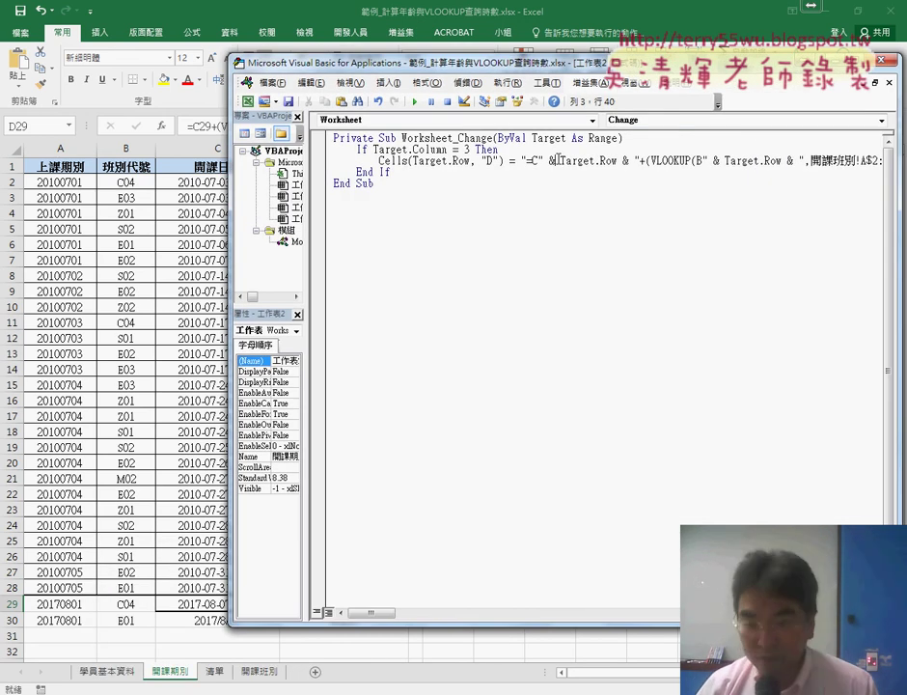
key(End)
key(Return)
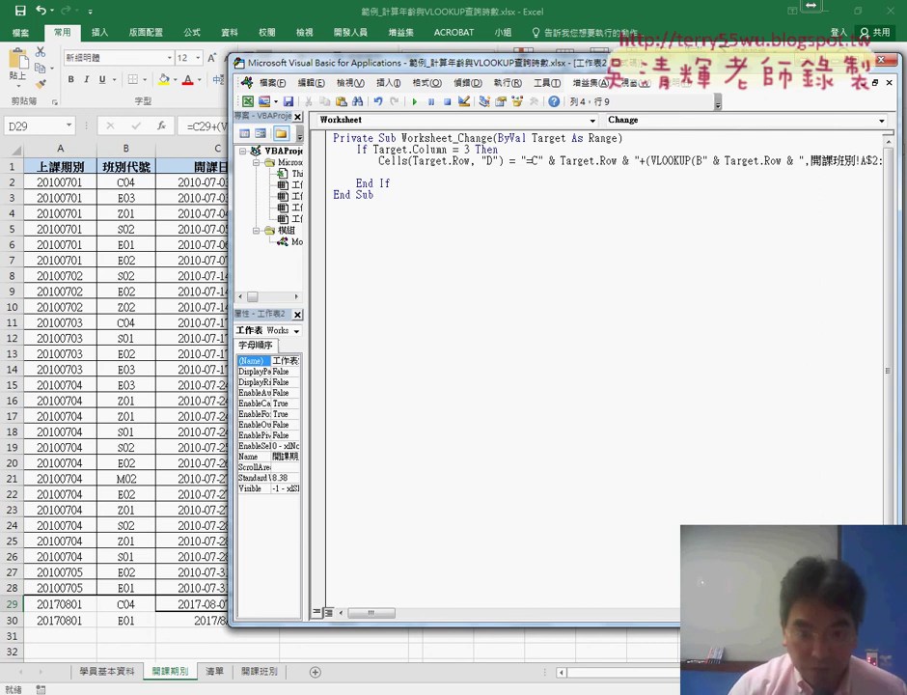
text(ce)
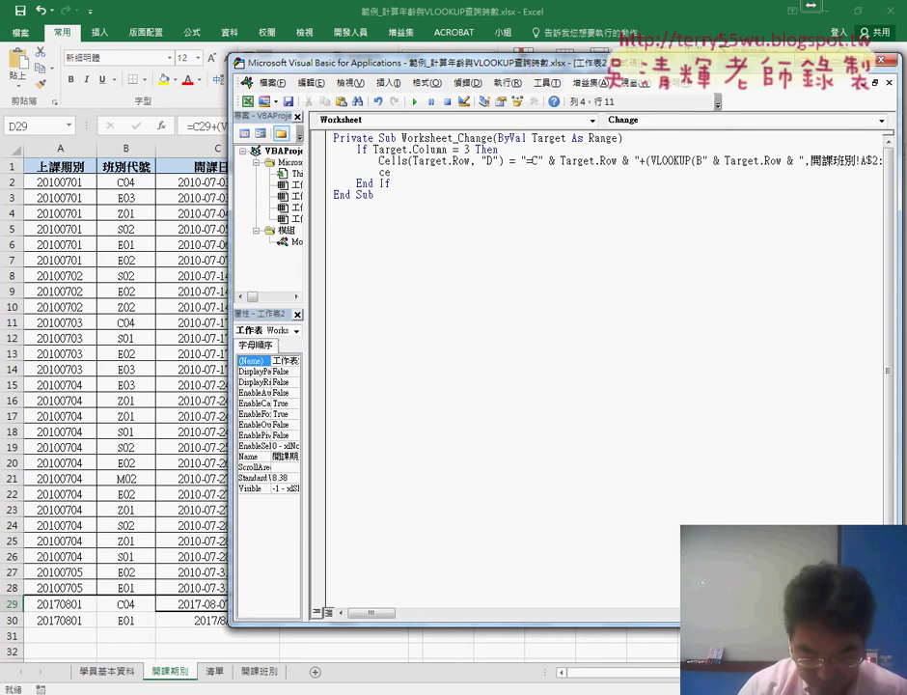
text(lls)
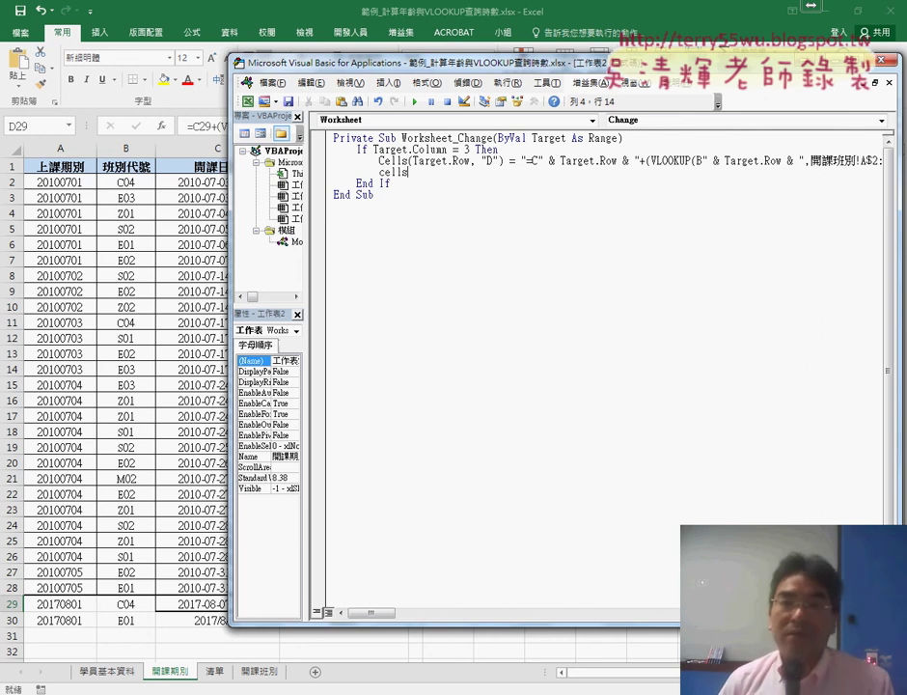
text(.)
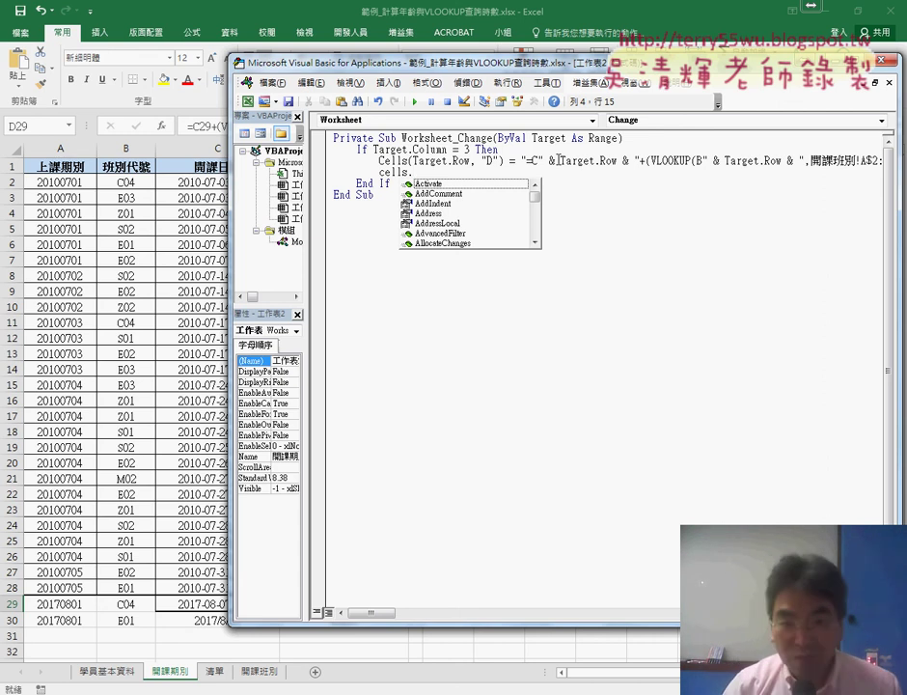
text(n)
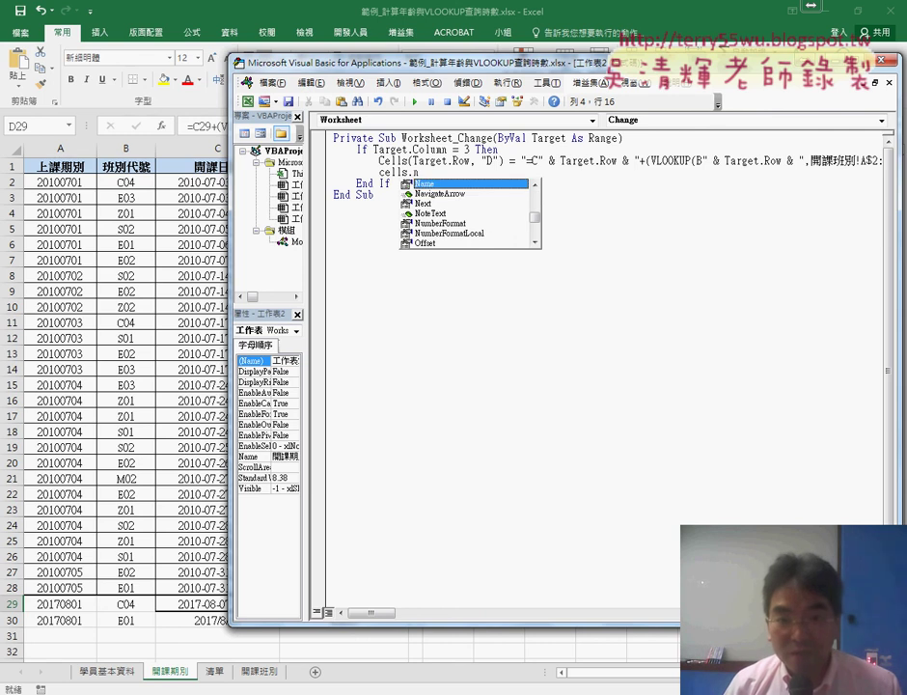
key(Down)
key(Down)
key(Down)
key(Down)
key(Down)
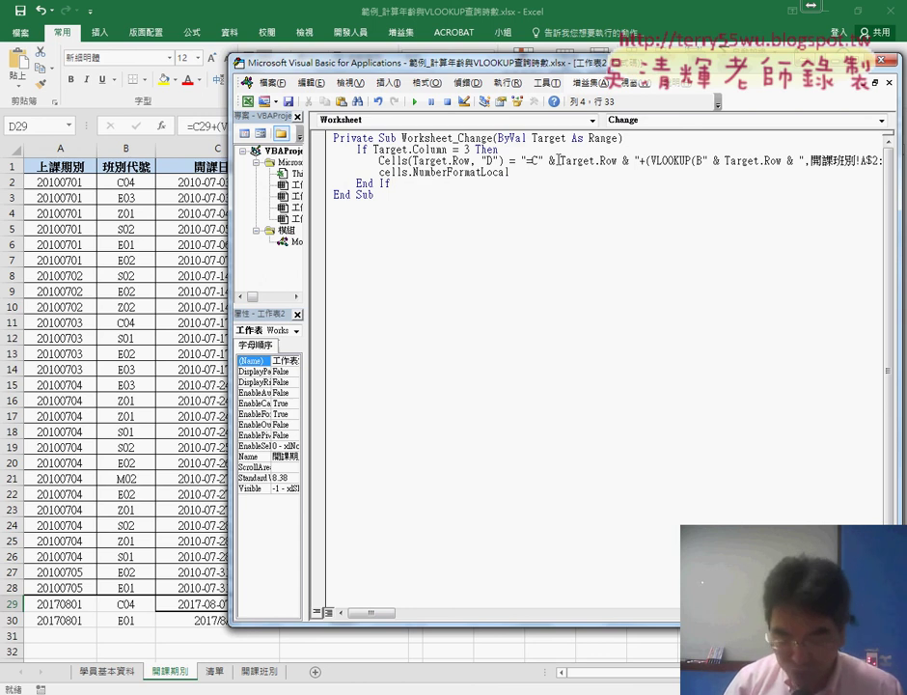
text(="")
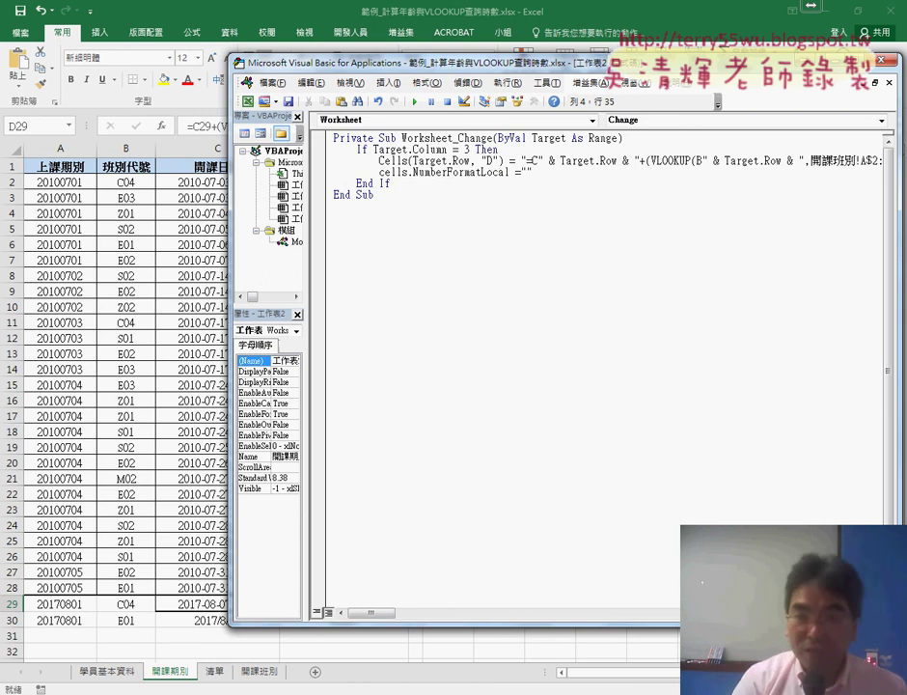
text(yyyy-mm-dd (ddd))
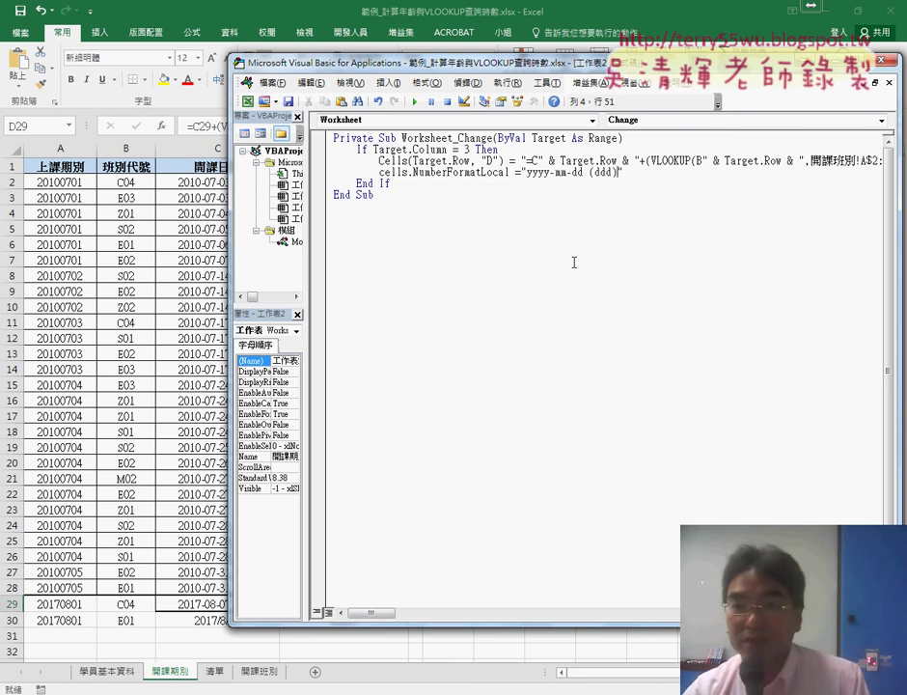
Select parts of the new format line and the (Target.Row, "D") arguments on the line above
key(shift+Left)
key(shift+Left)
key(shift+Left)
key(shift+Left)
key(shift+Left)
key(shift+Left)
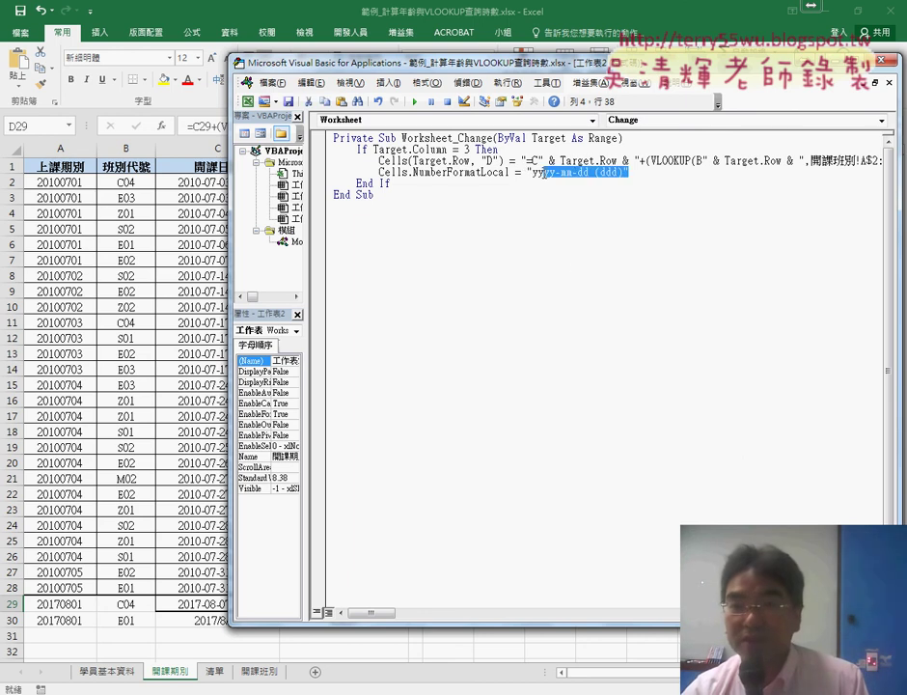
key(shift+Left)
key(shift+Left)
key(shift+Left)
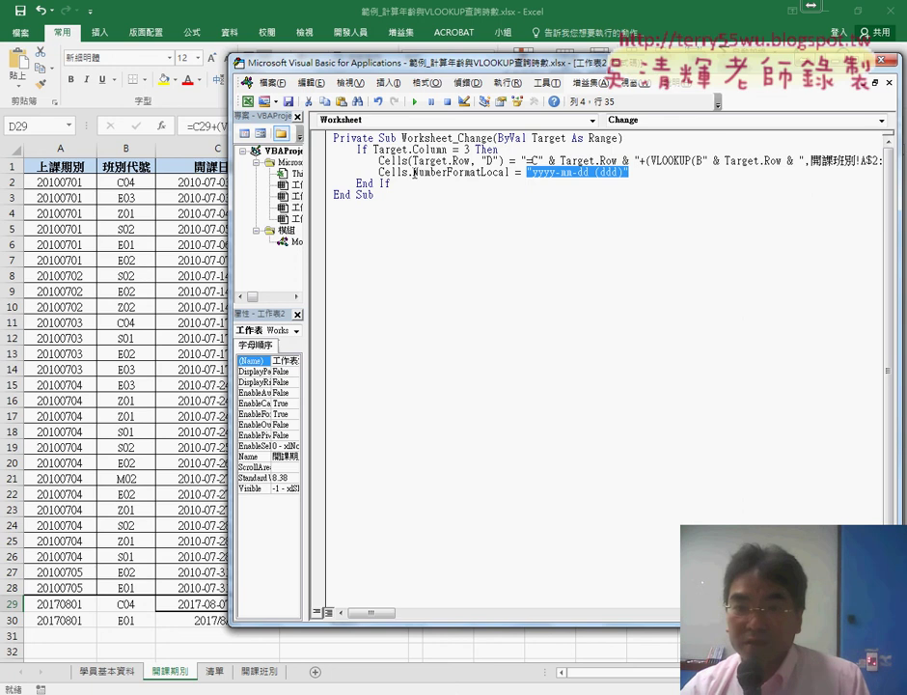
drag(414, 172, 509, 175)
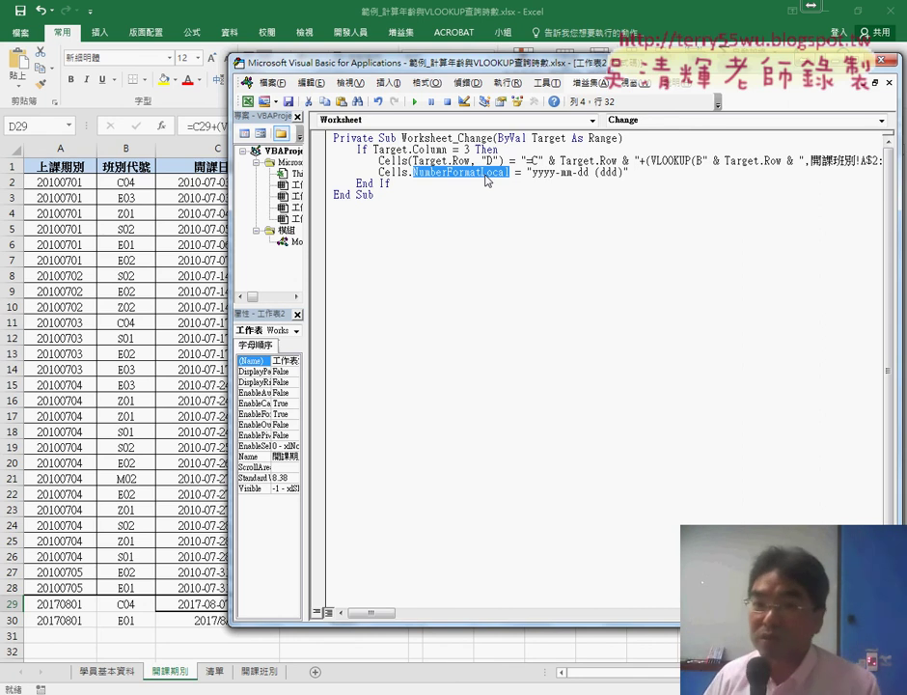
double_click(393, 172)
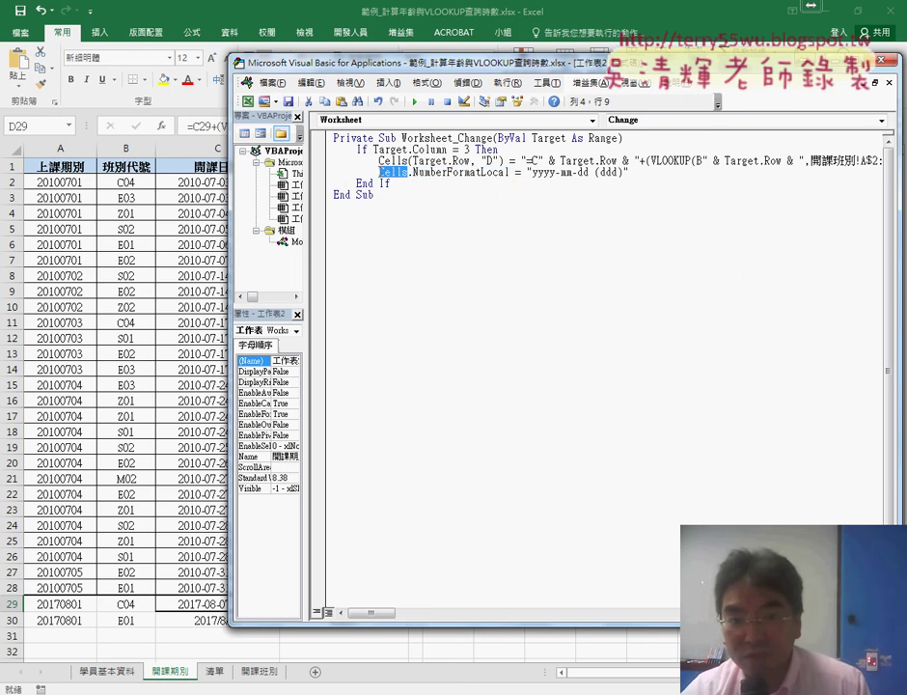
drag(409, 161, 503, 160)
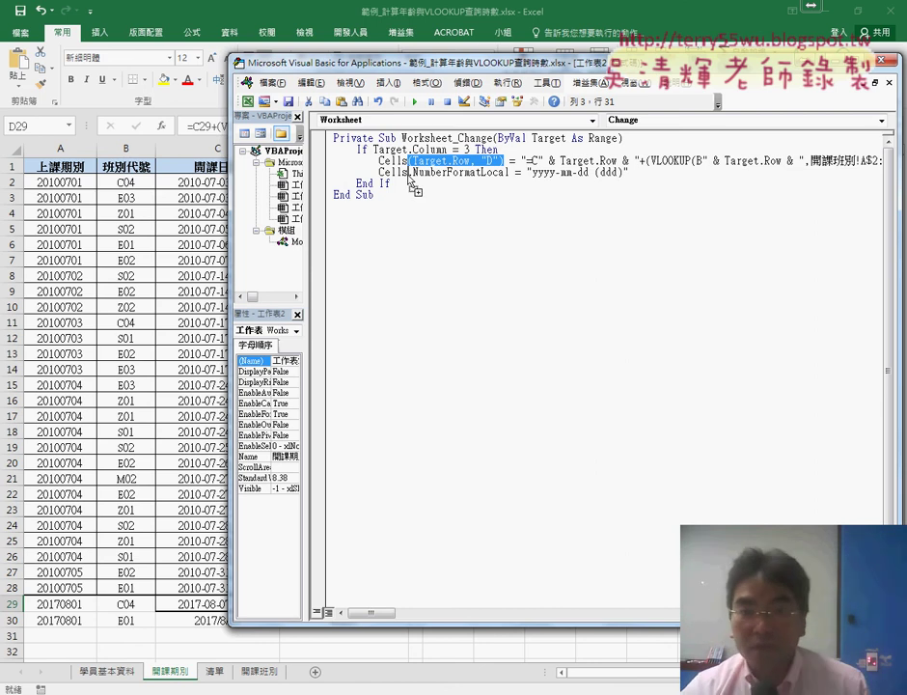
Copy (Target.Row, "D") after Cells so the format line targets only that row's end-date cell
drag(409, 179, 408, 172)
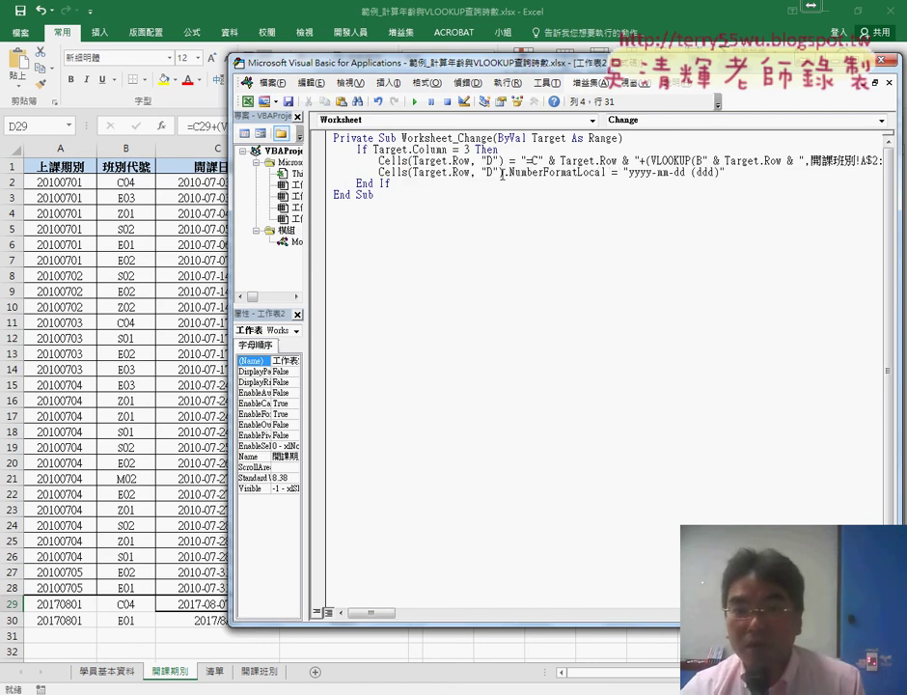
drag(502, 172, 408, 173)
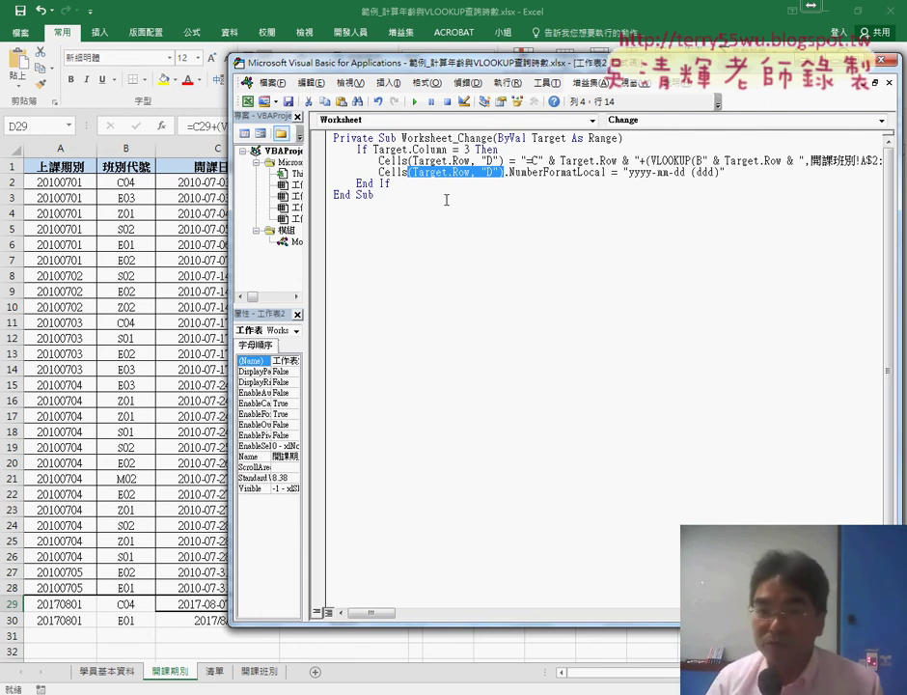
click(598, 180)
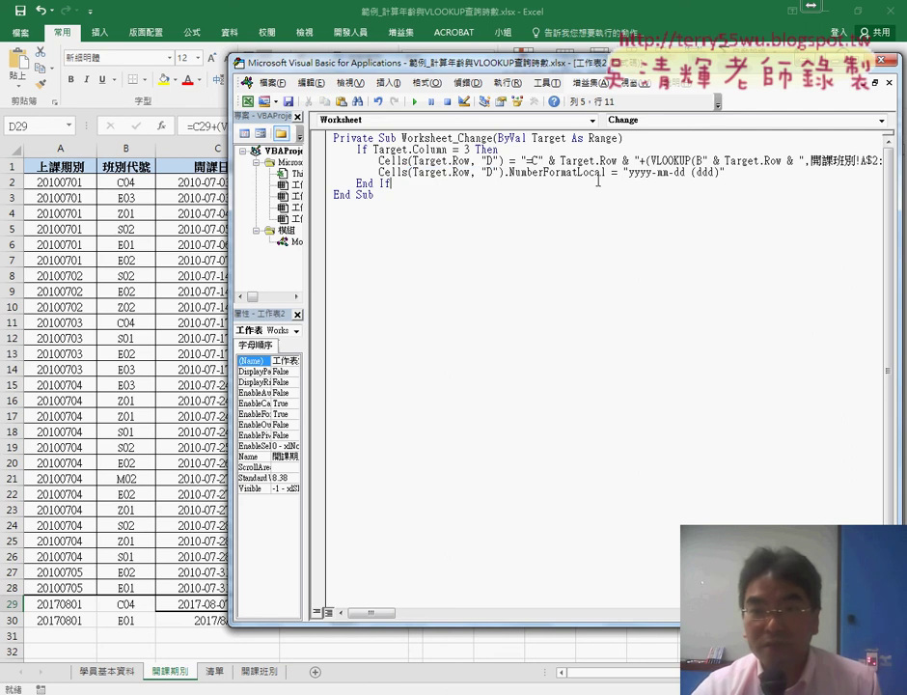
Delete the NumberFormatLocal assignment, undo it, and review the cell reference and yyyy-mm-dd (ddd) format
mouse_move(730, 174)
mouse_down()
mouse_move(507, 173)
mouse_move(742, 174)
mouse_up()
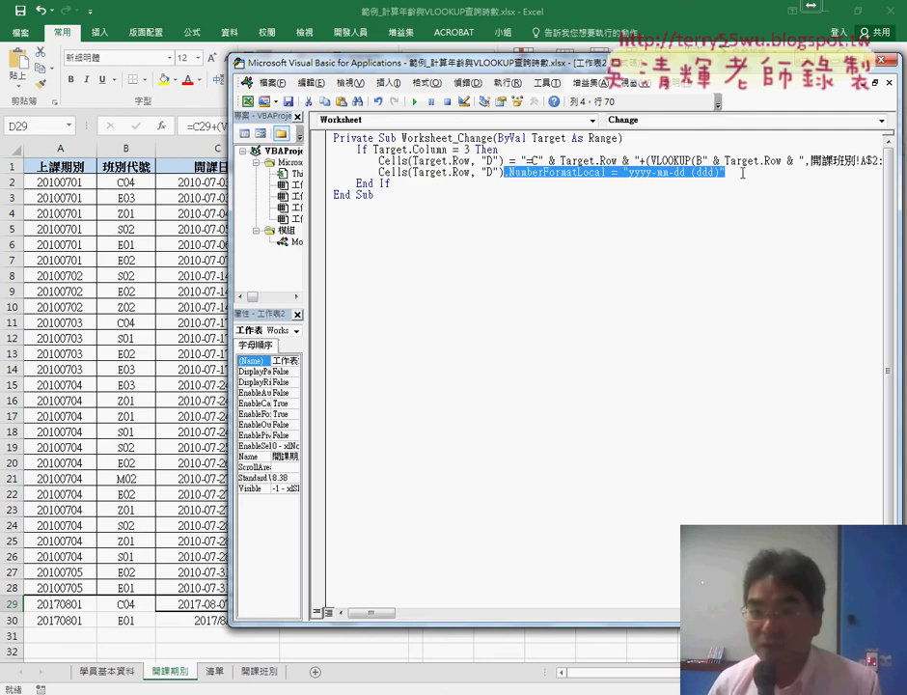
key(Delete)
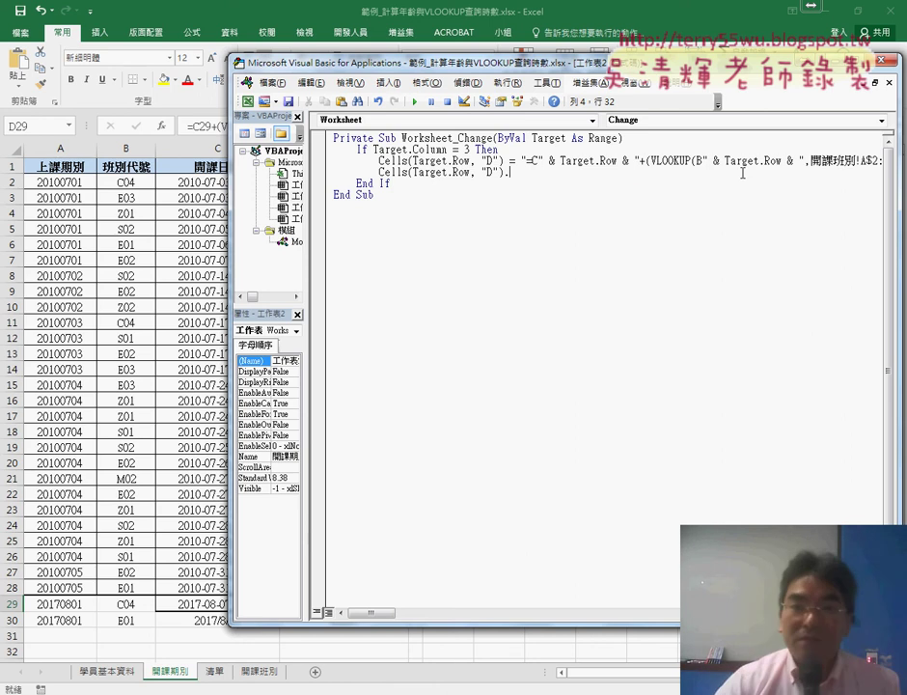
key(ctrl+z)
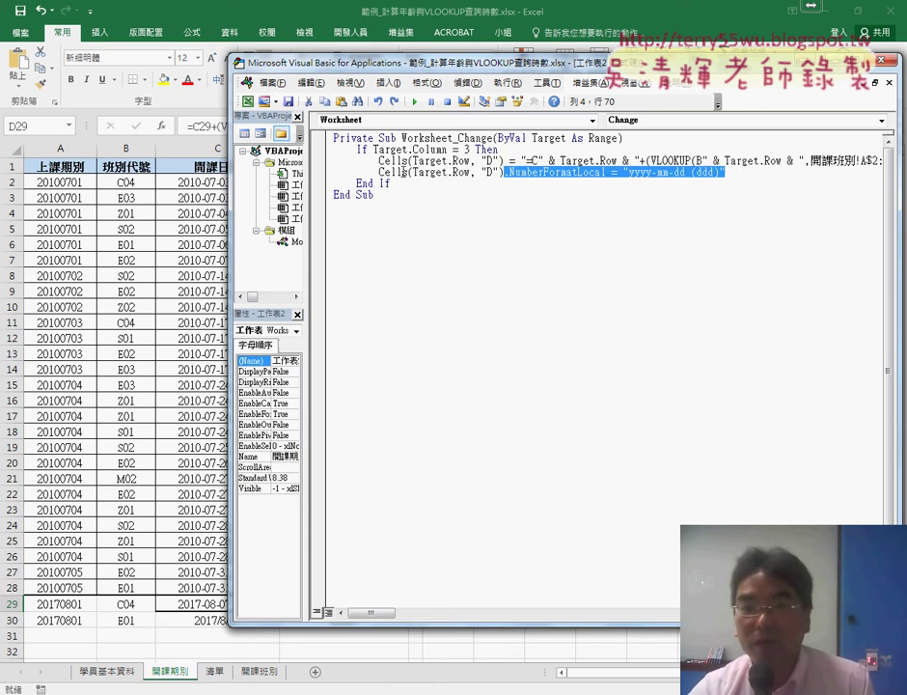
drag(409, 173, 504, 174)
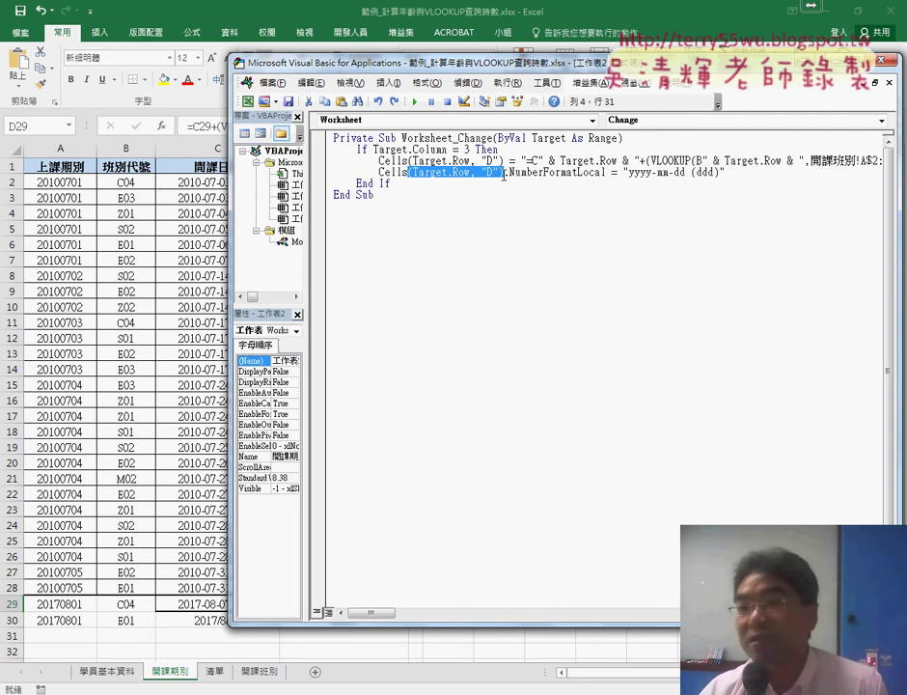
drag(626, 171, 721, 172)
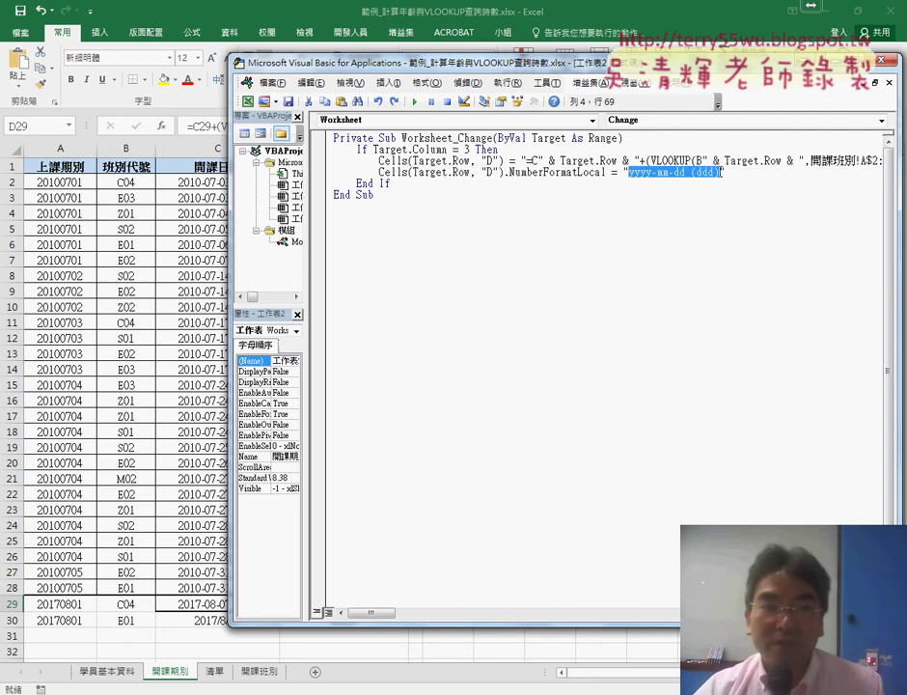
click(6, 122)
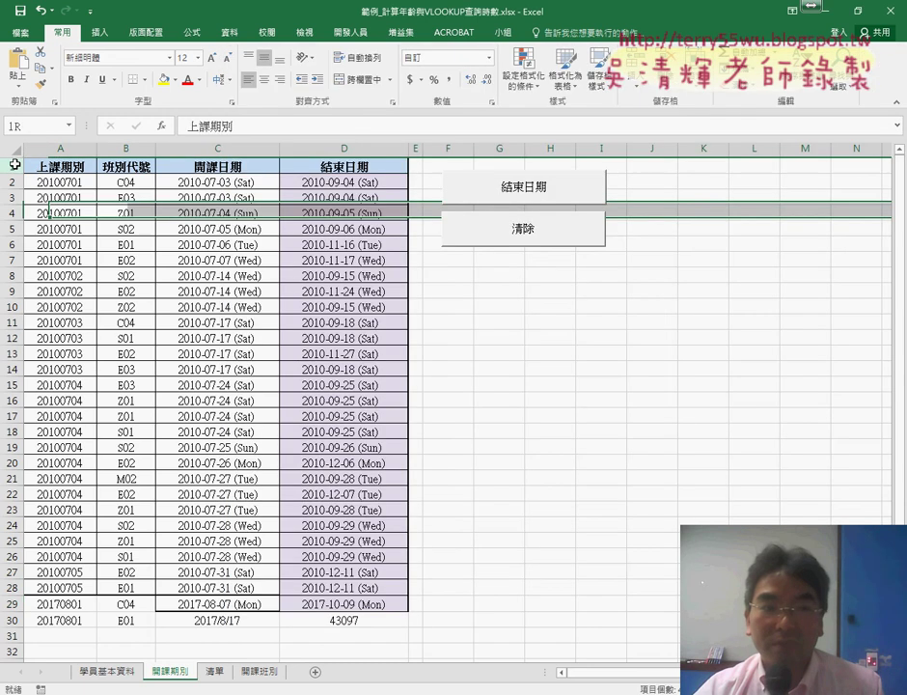
click(14, 164)
click(13, 150)
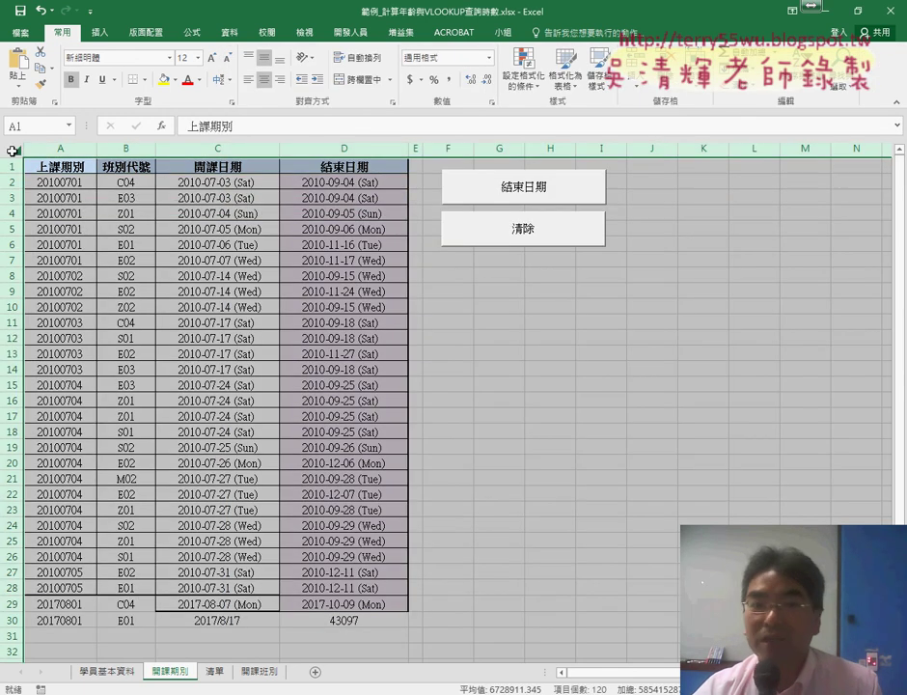
right_click(144, 154)
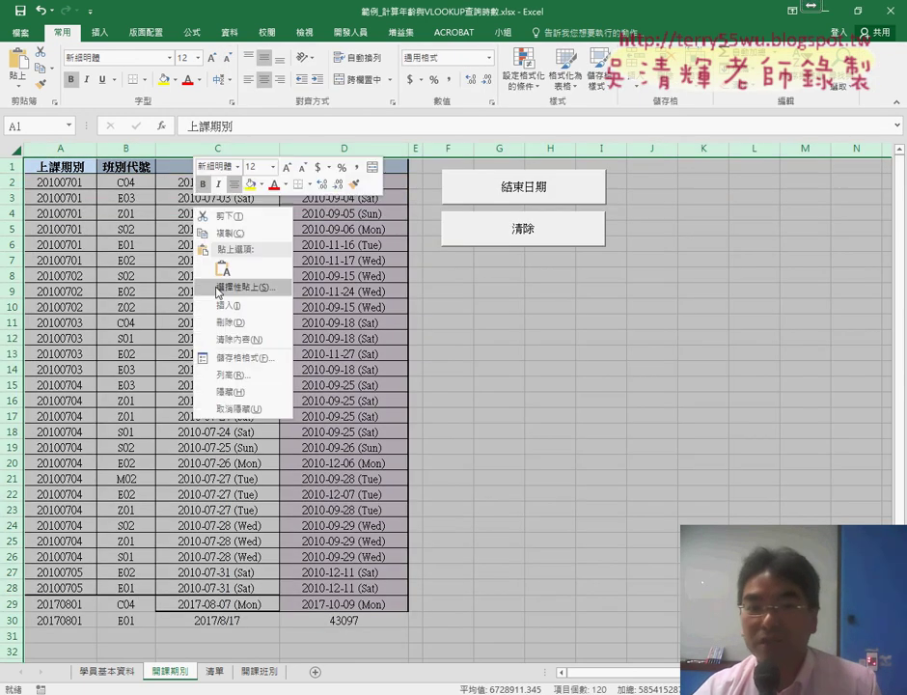
click(238, 355)
click(59, 343)
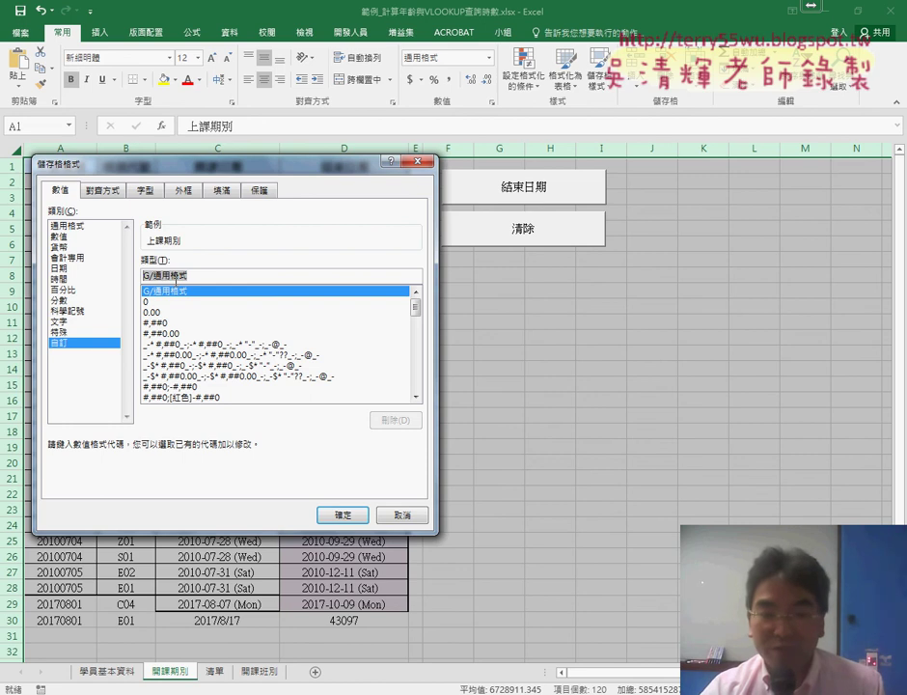
click(401, 516)
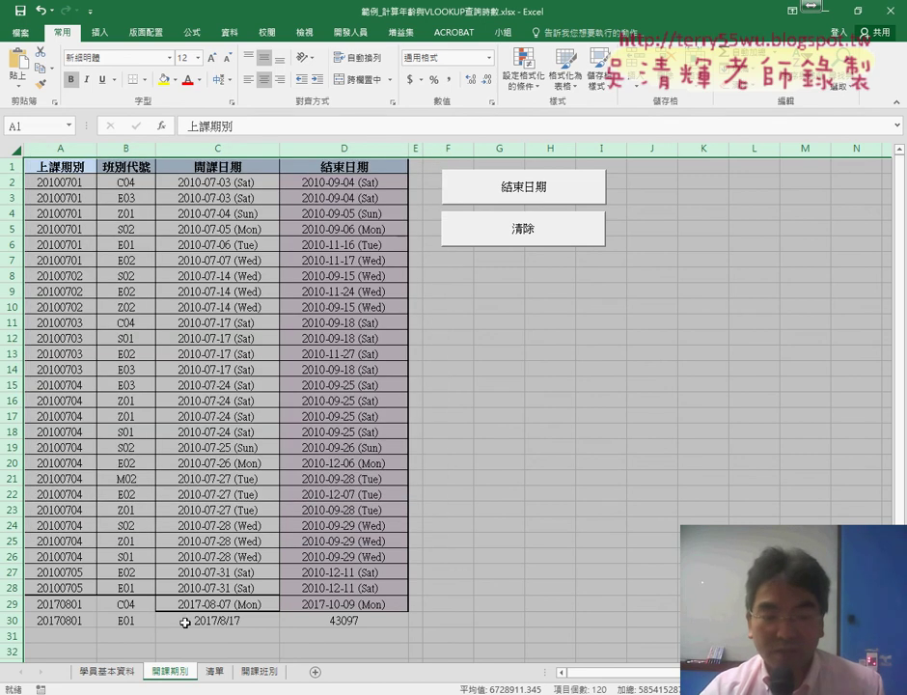
drag(185, 623, 352, 620)
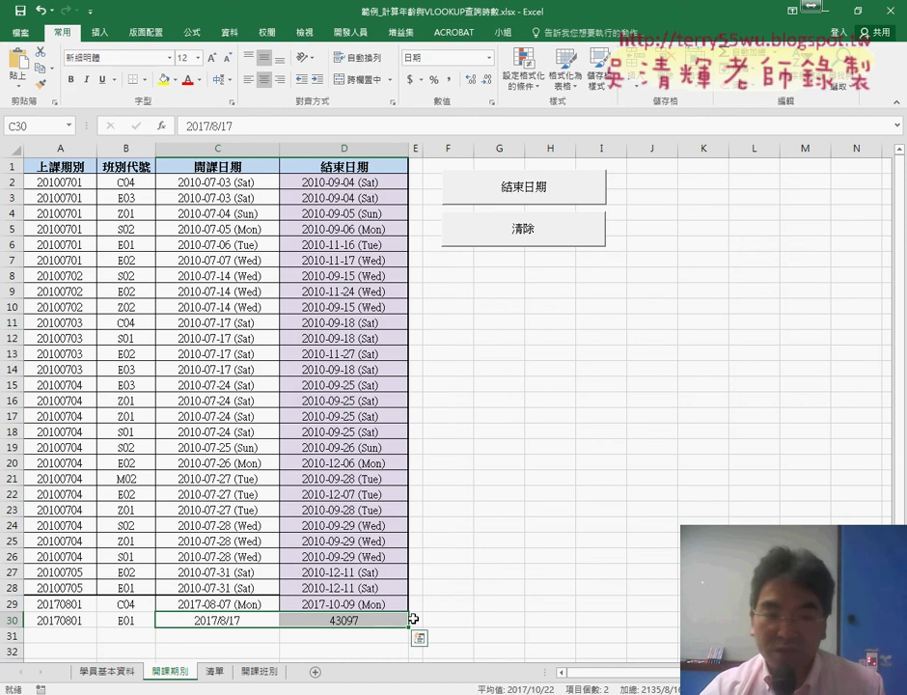
scroll(383, 573, down, 3)
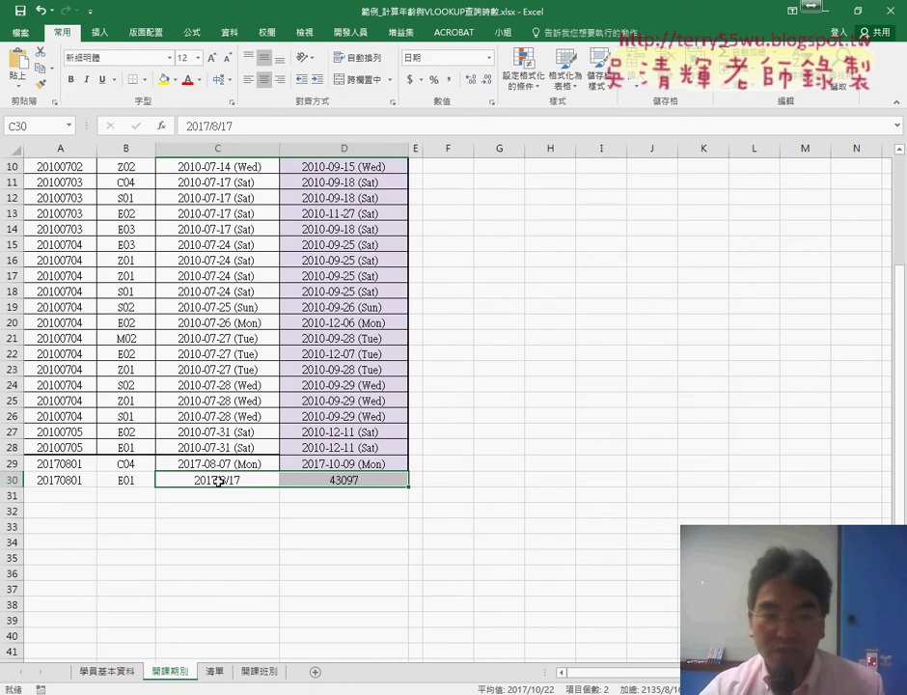
Choose E01 in B31, enter 2017/8/18 in C31, and confirm D31 auto-fills 2017-12-29 (Fri)
click(143, 497)
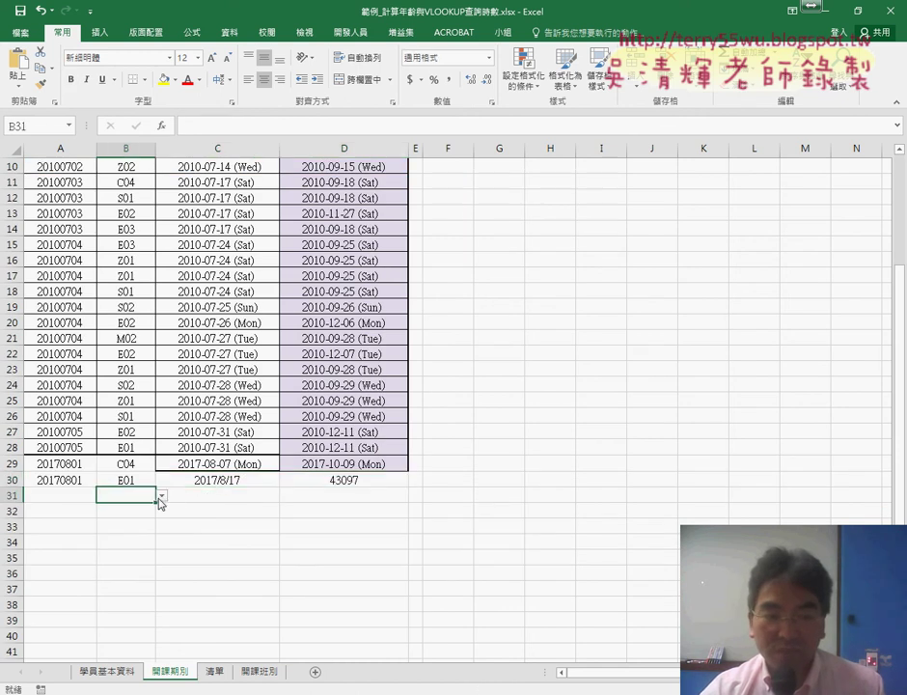
click(161, 496)
click(149, 551)
click(229, 498)
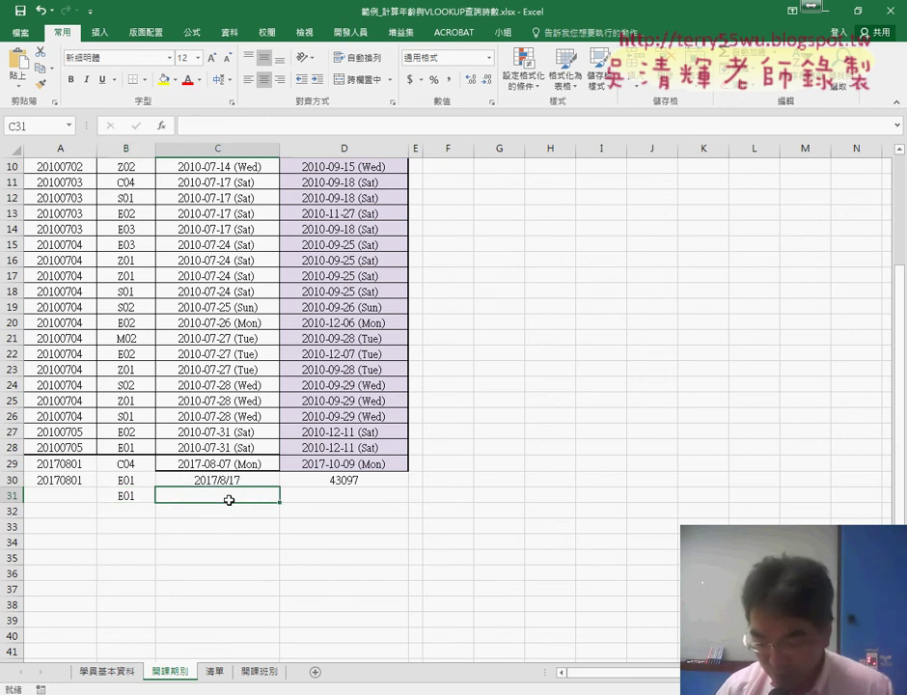
text(201)
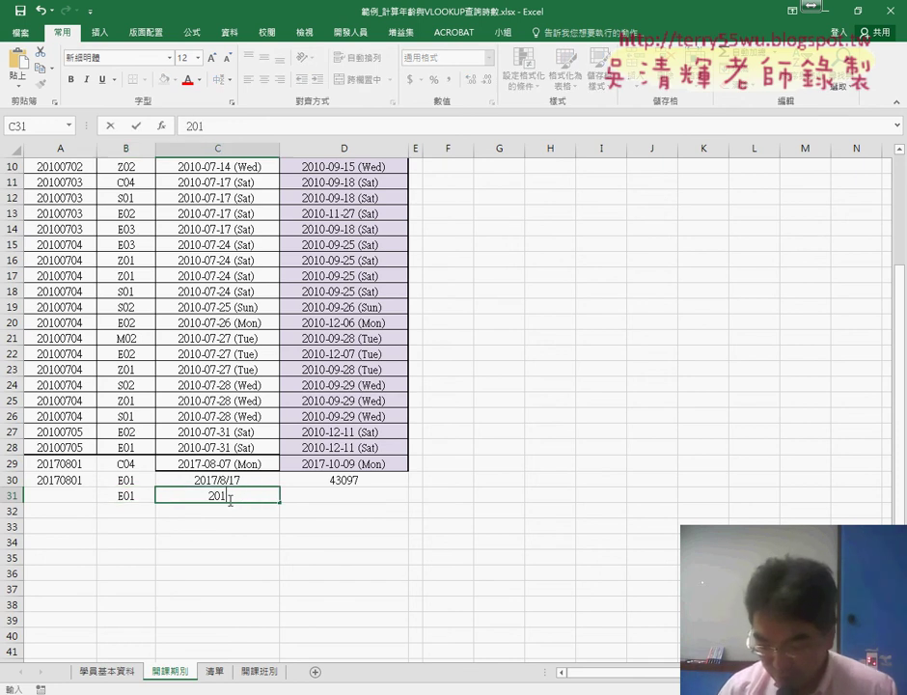
text(7/)
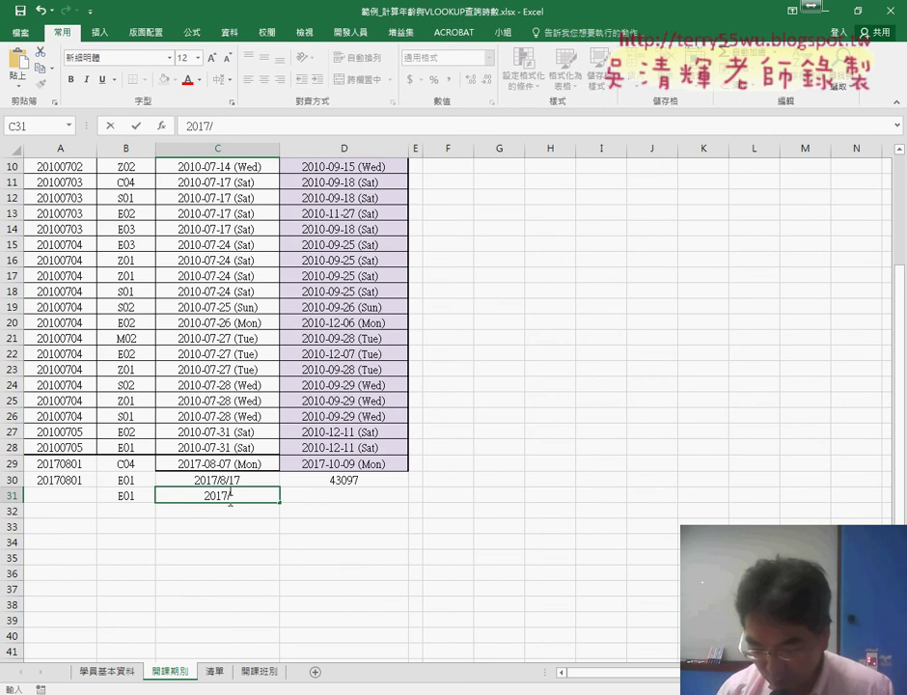
text(8/1)
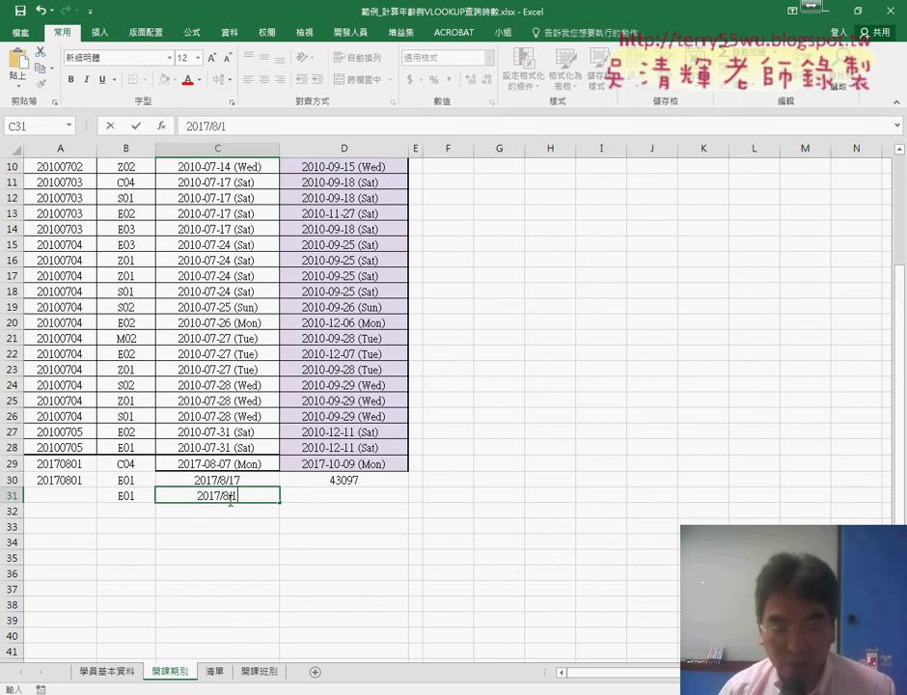
text(8)
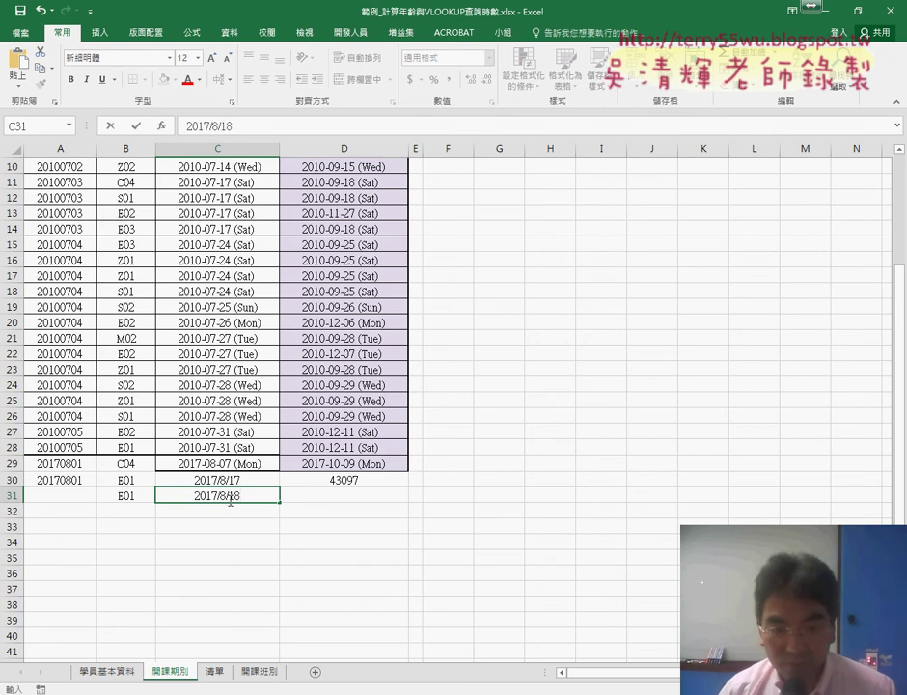
key(Return)
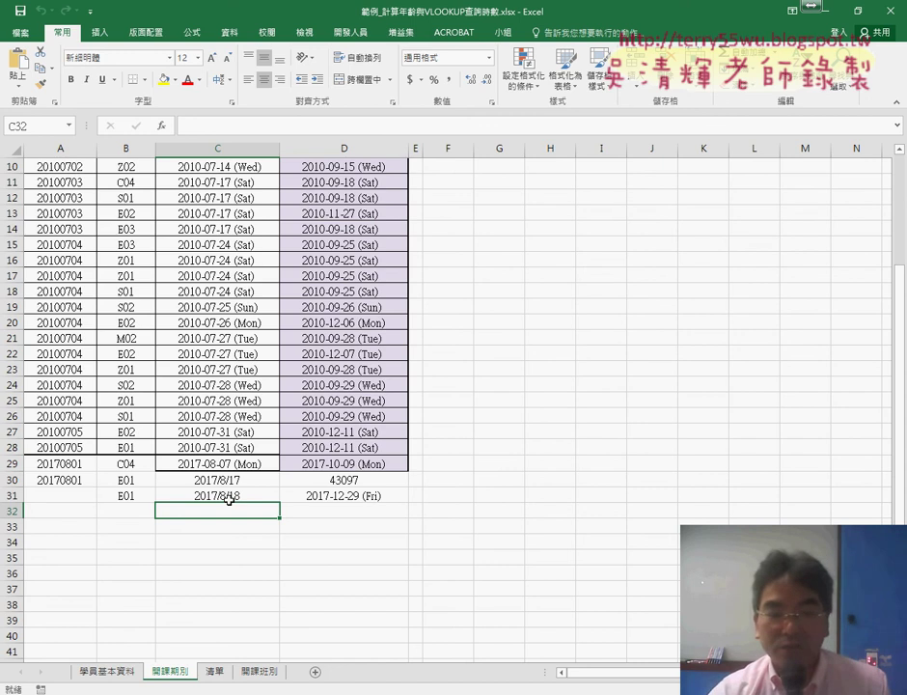
click(351, 497)
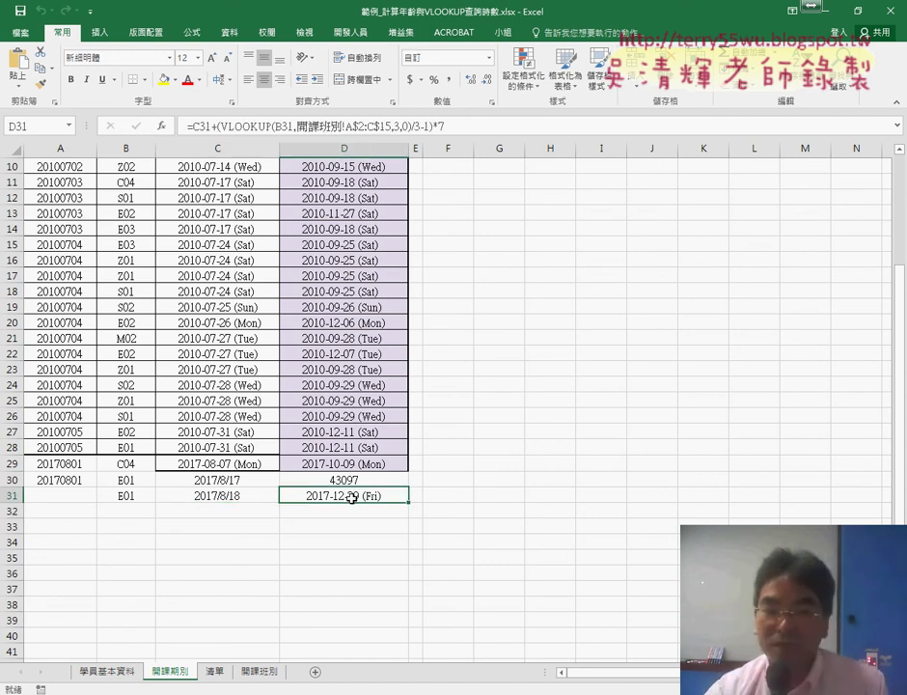
click(259, 497)
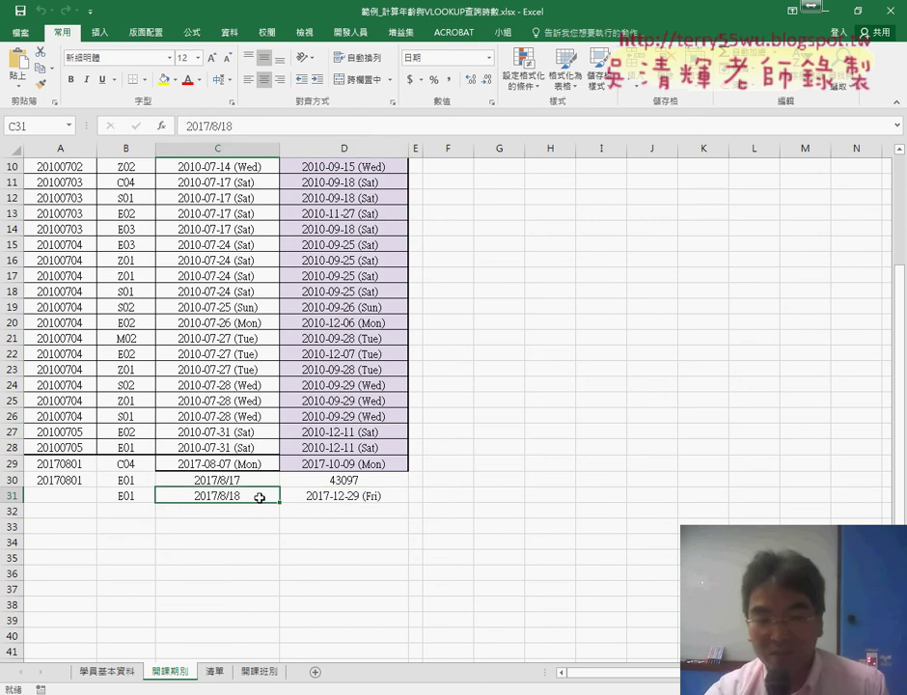
click(308, 579)
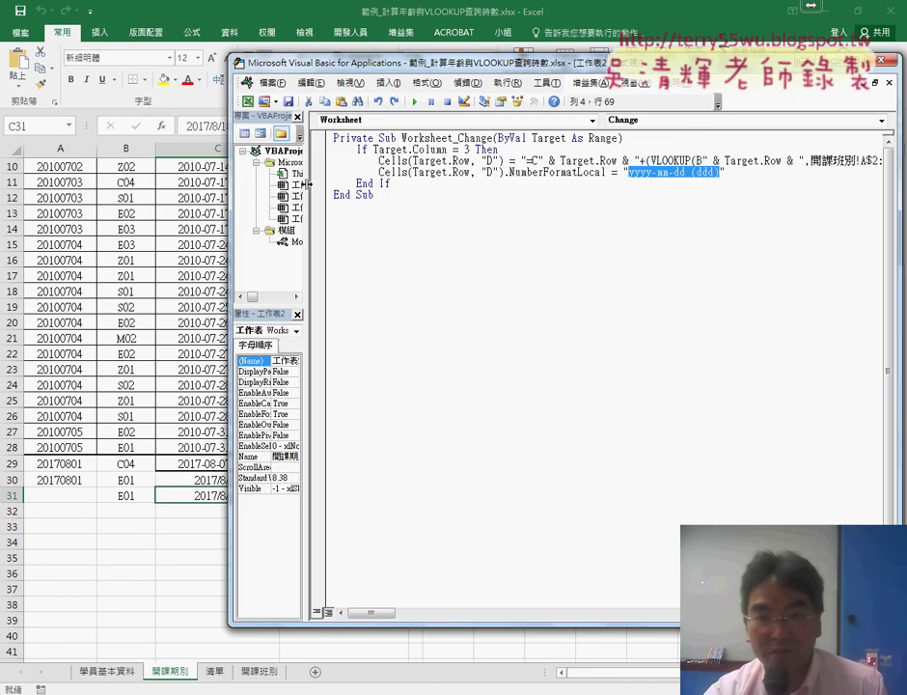
Duplicate the NumberFormatLocal line below itself and change its column from "D" to "C"
drag(307, 174, 278, 173)
drag(348, 172, 704, 172)
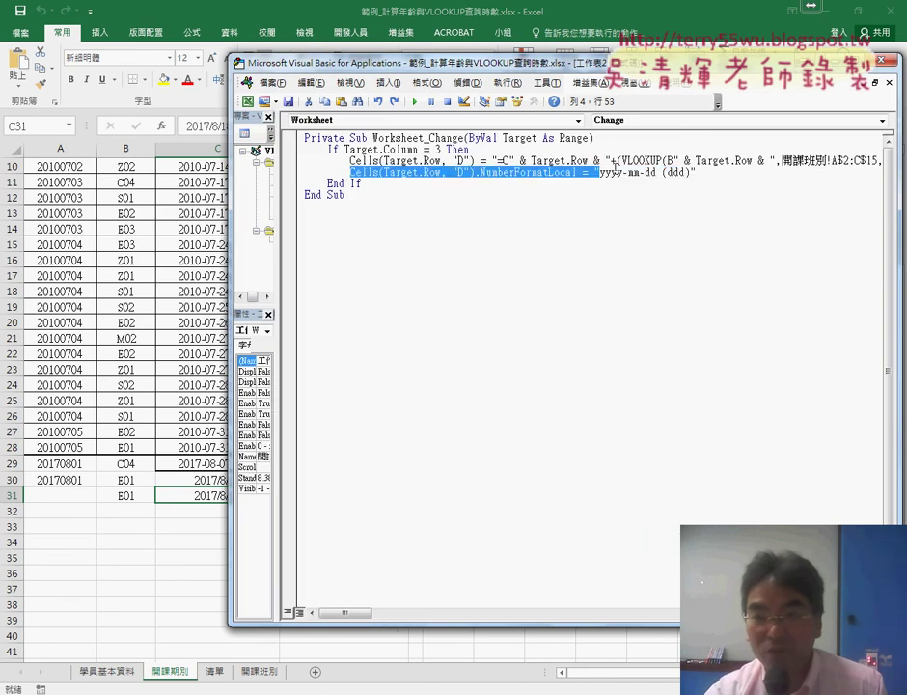
right_click(650, 177)
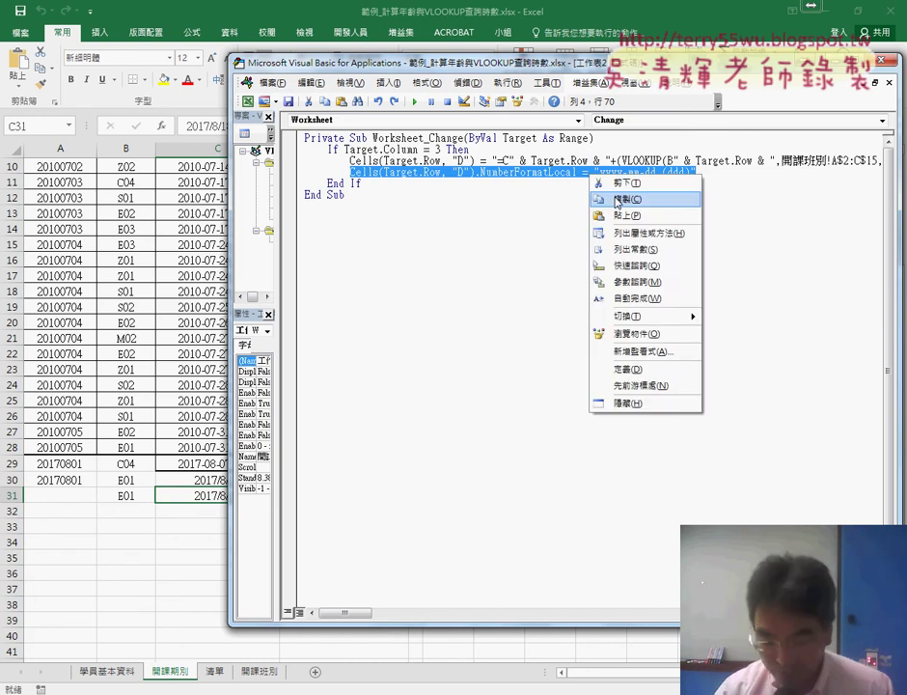
click(623, 195)
click(718, 174)
key(Return)
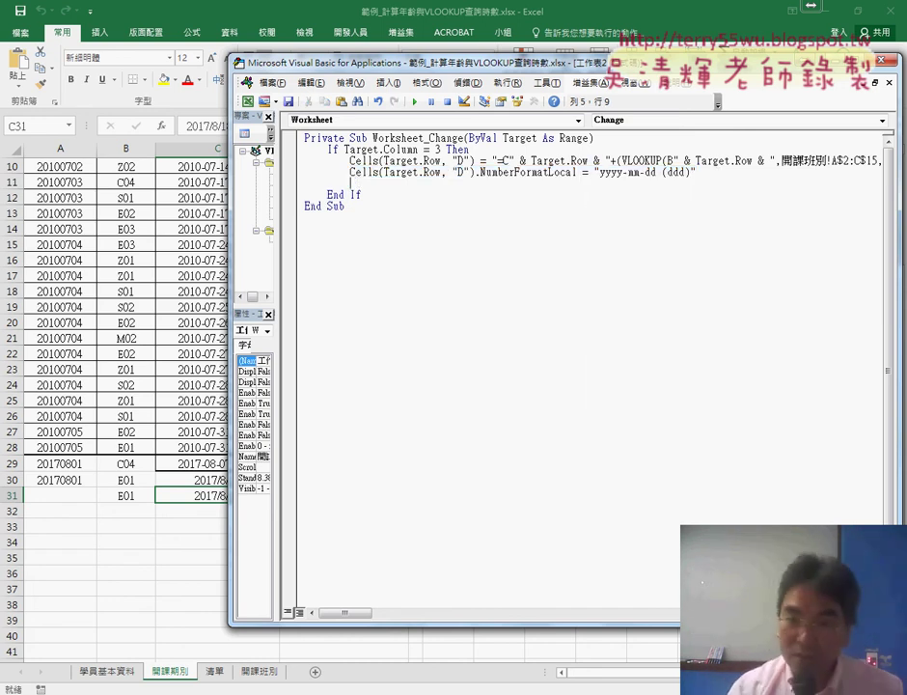
key(ctrl+v)
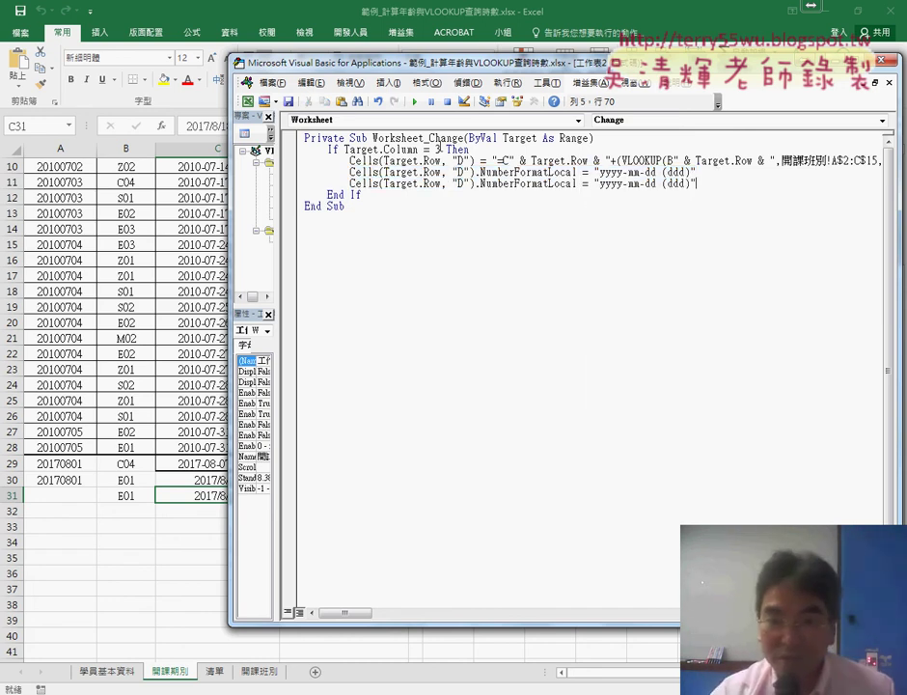
double_click(461, 183)
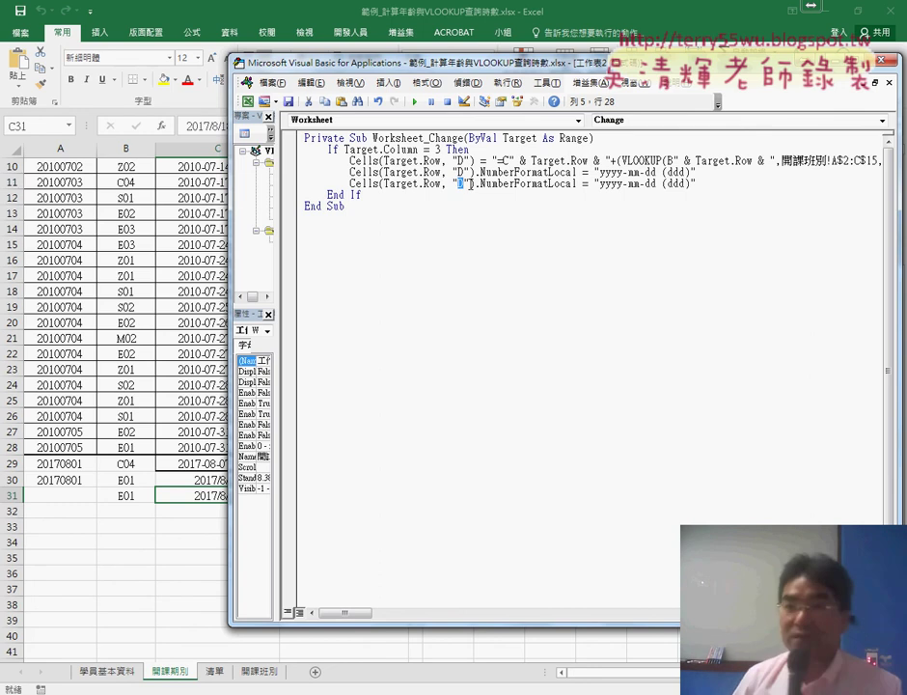
text(E)
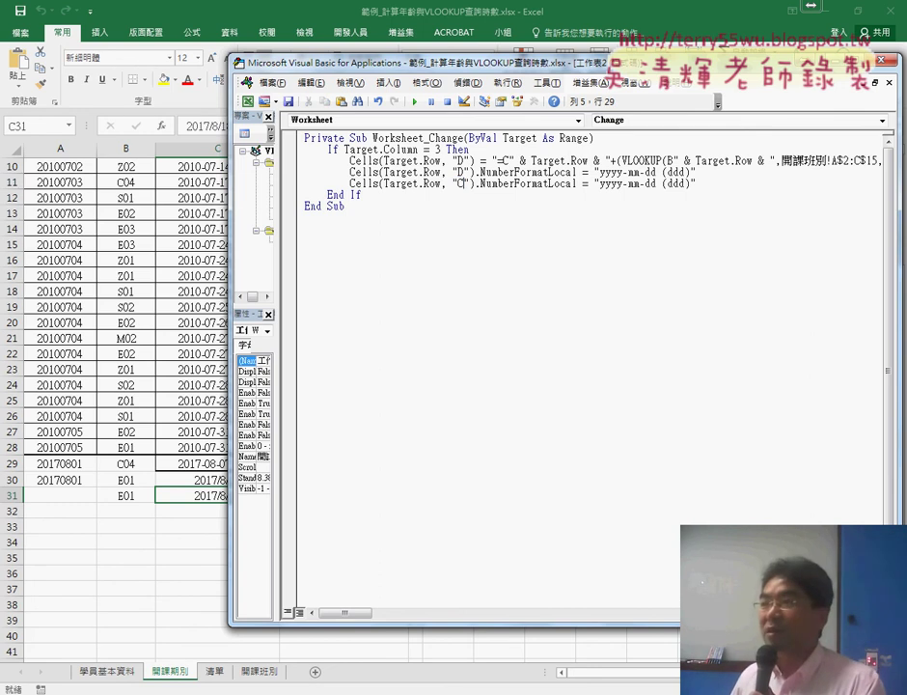